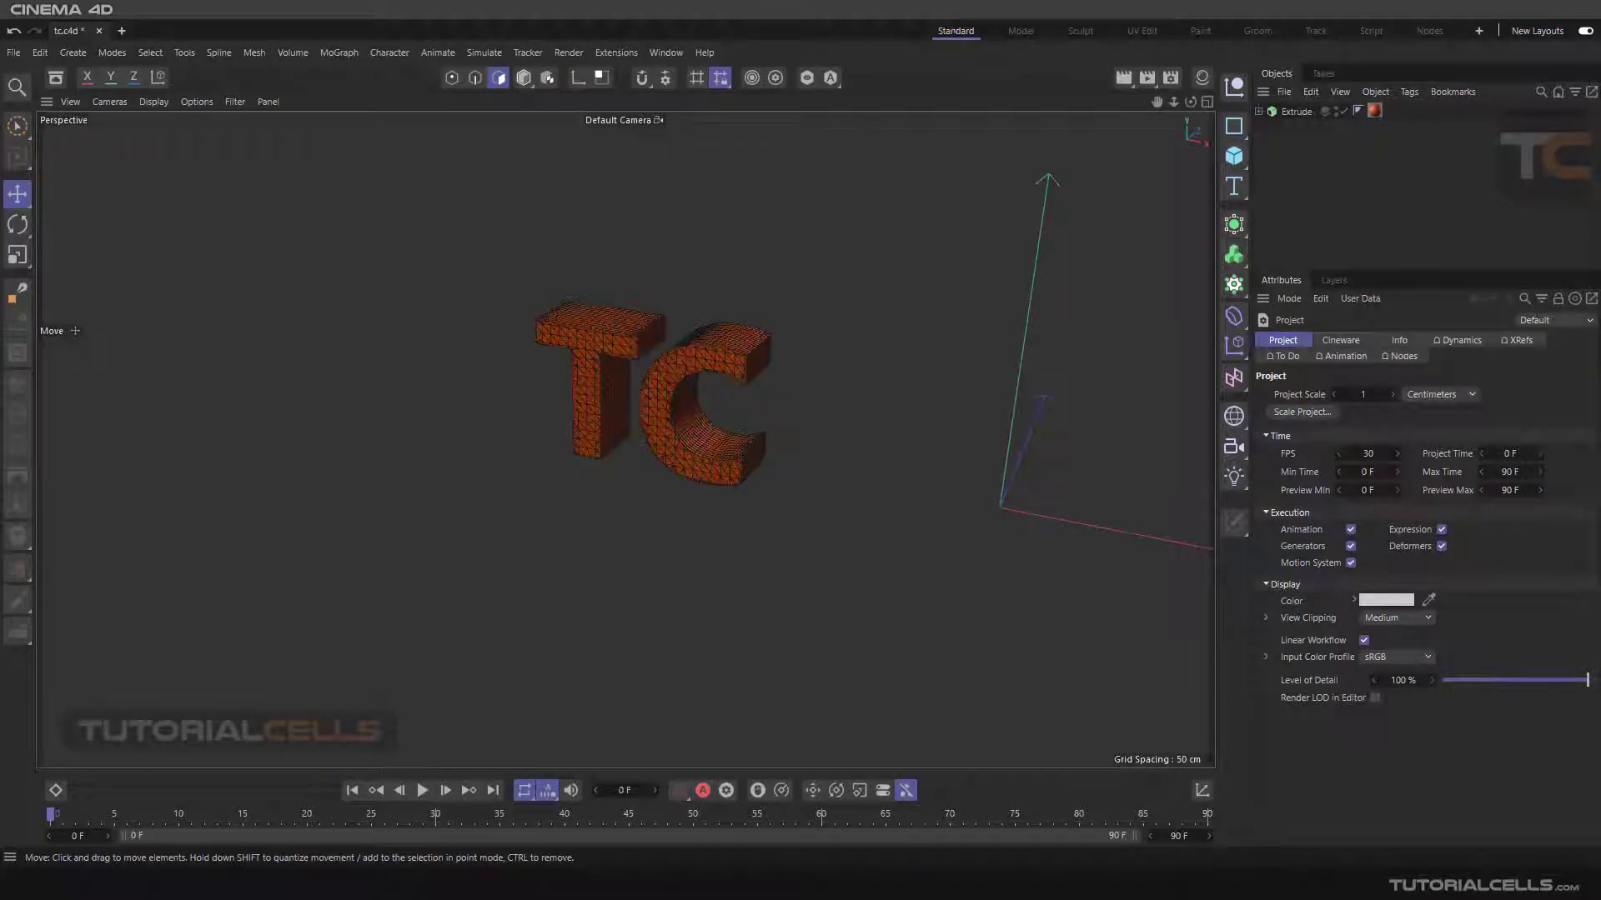
- Create a new empty document, Untitled 11, and briefly open the Deformer palette
click(125, 29)
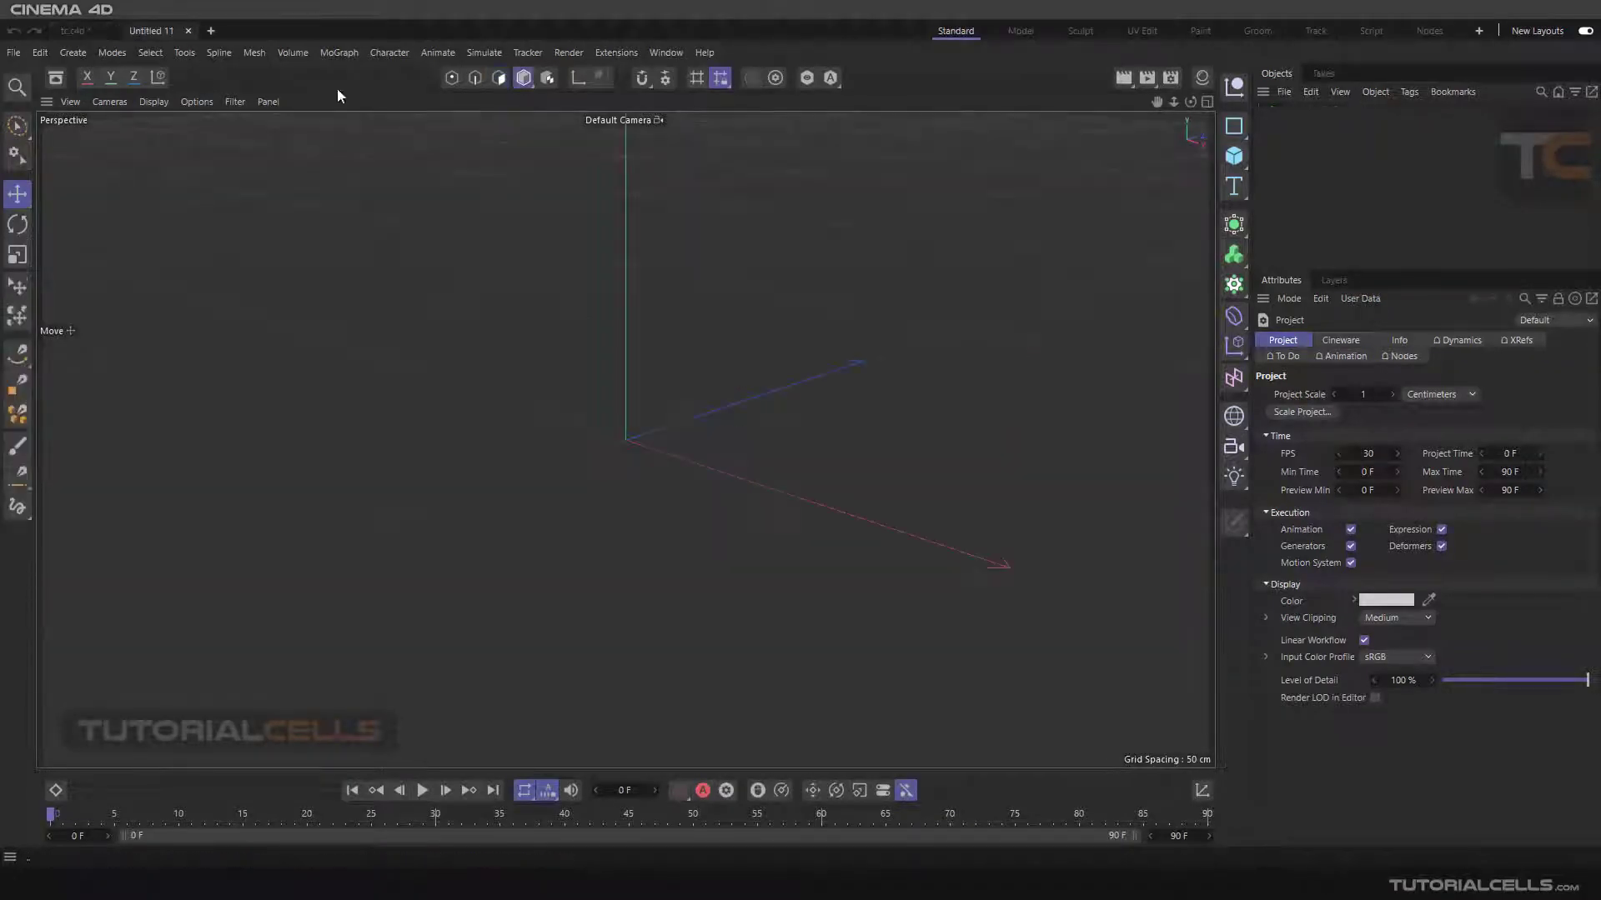
click(1233, 315)
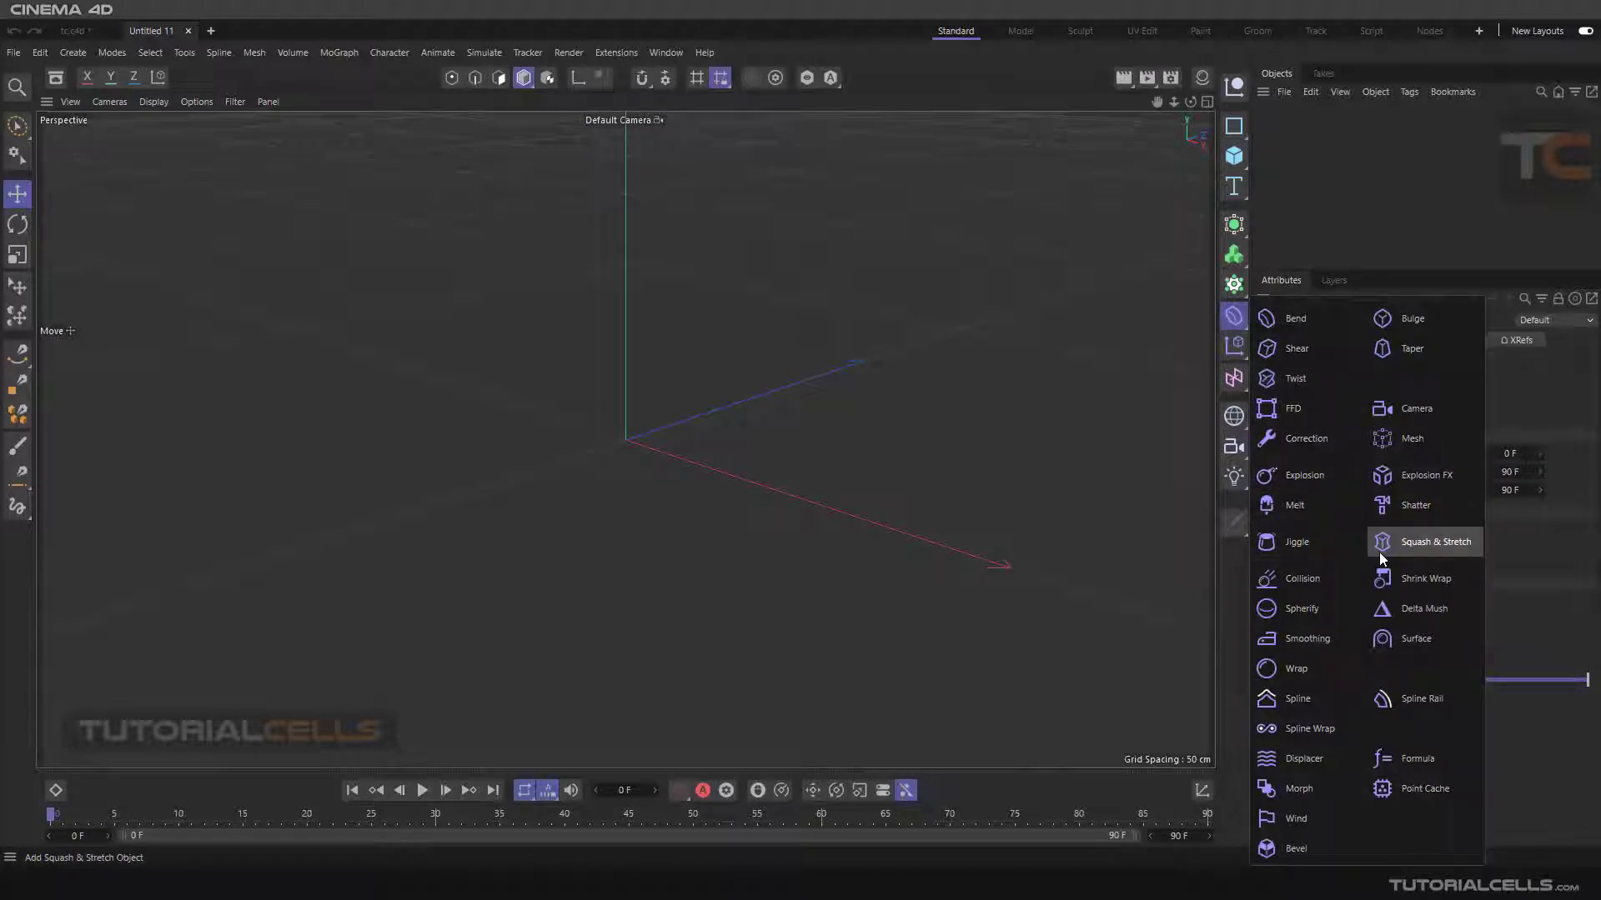
- Add a 200 cm cube, hide the Workplane grid, and nest a Squash & Stretch deformer under it
click(1234, 159)
alt+drag(576, 395, 684, 392)
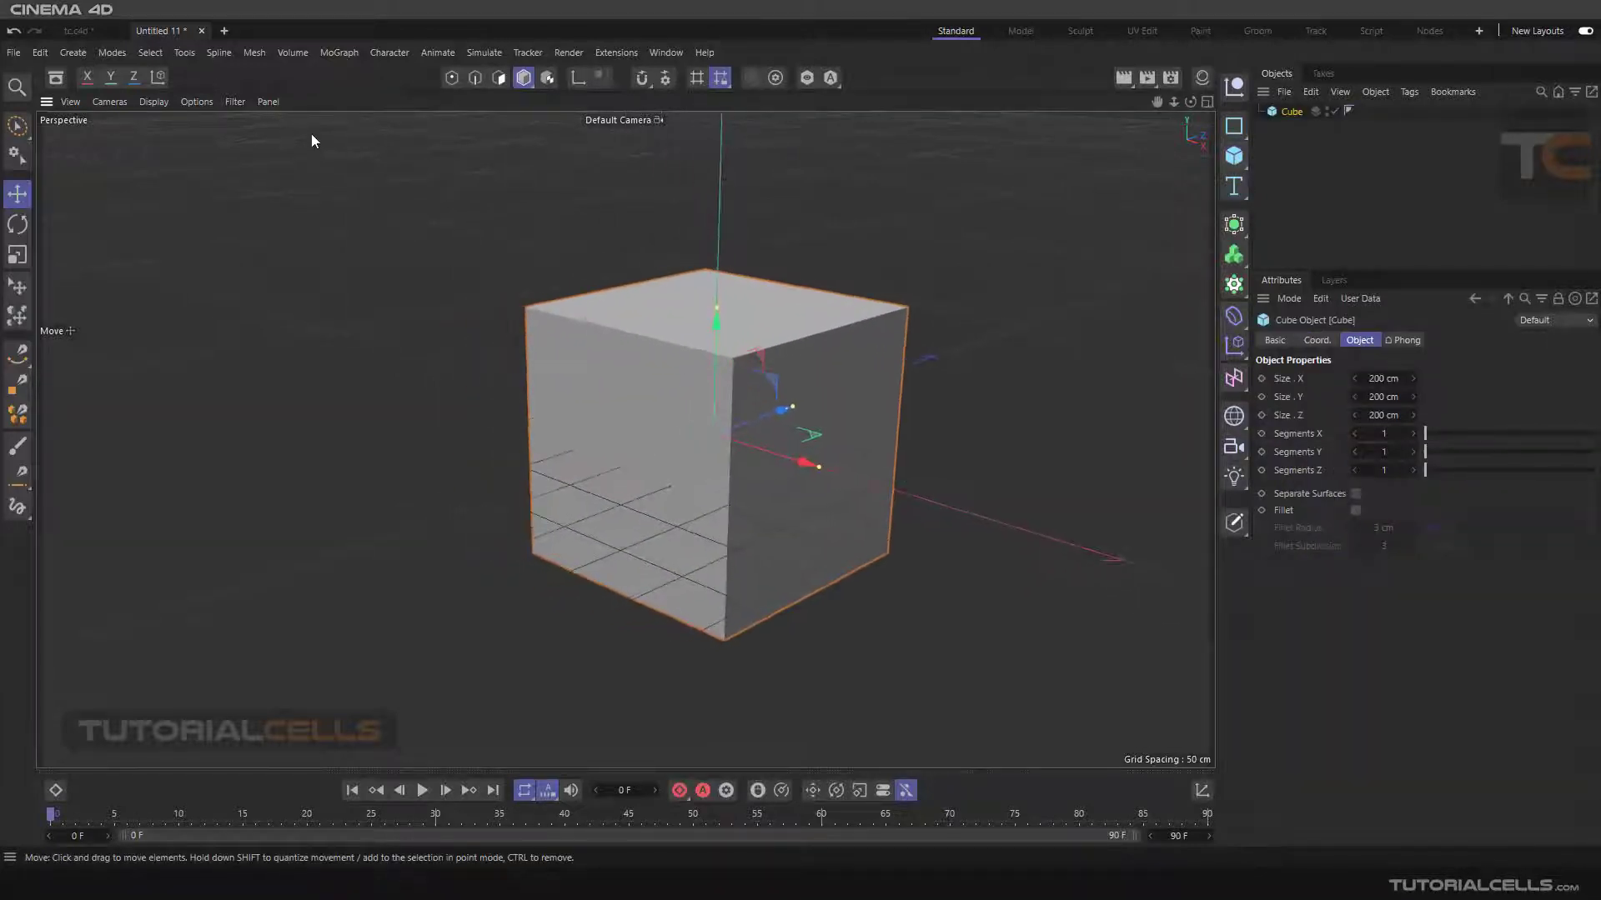
click(234, 101)
click(262, 195)
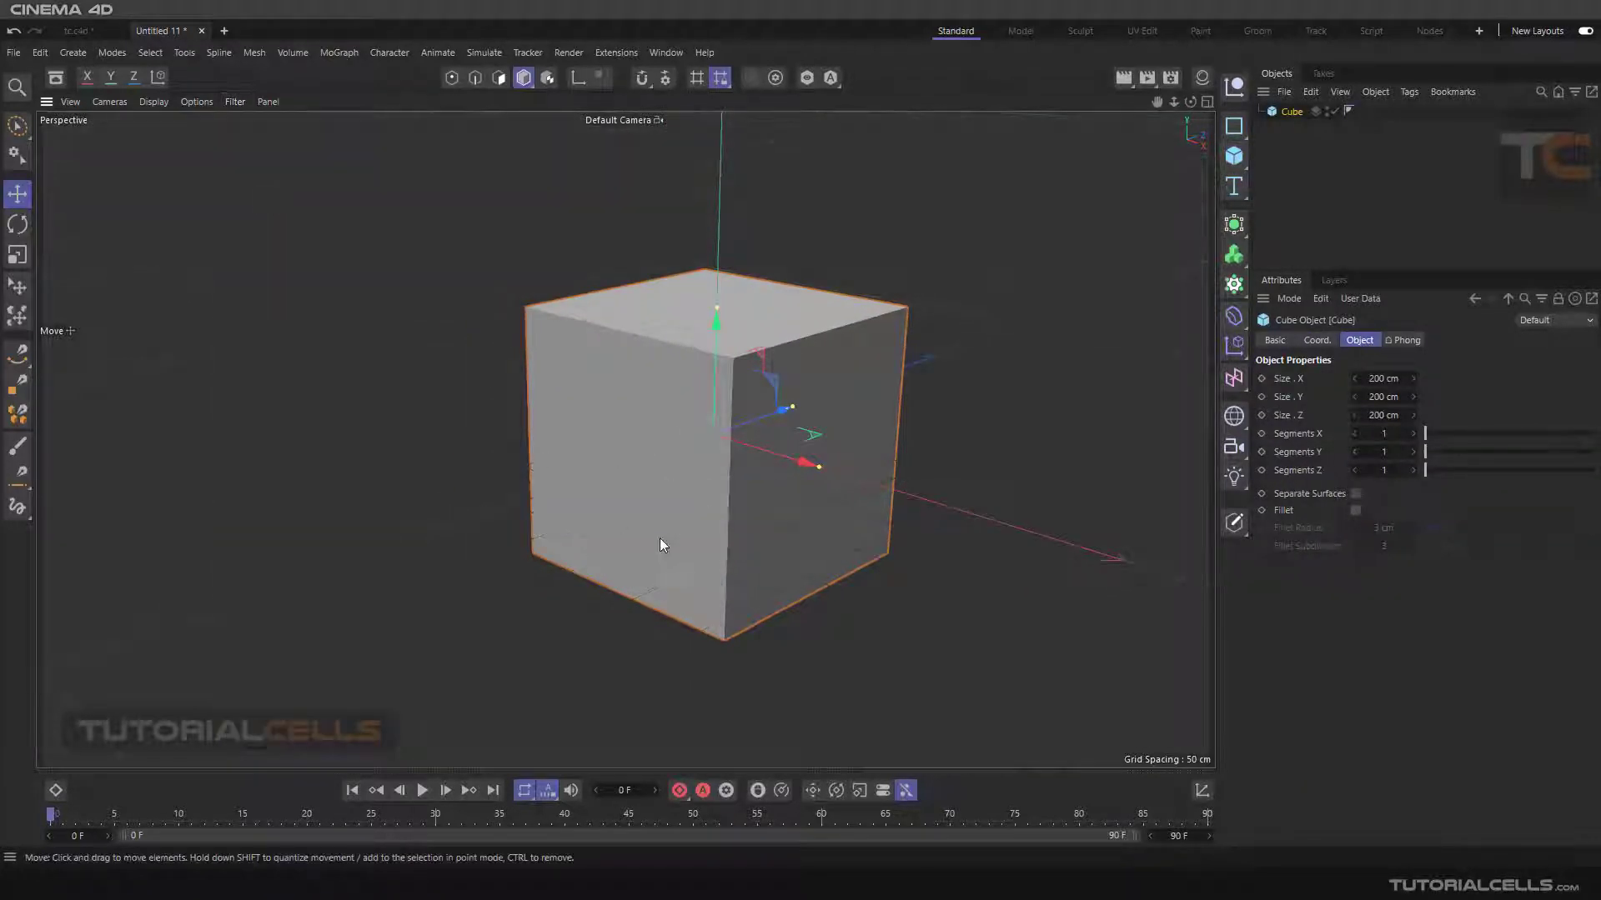
alt+drag(742, 472, 753, 441)
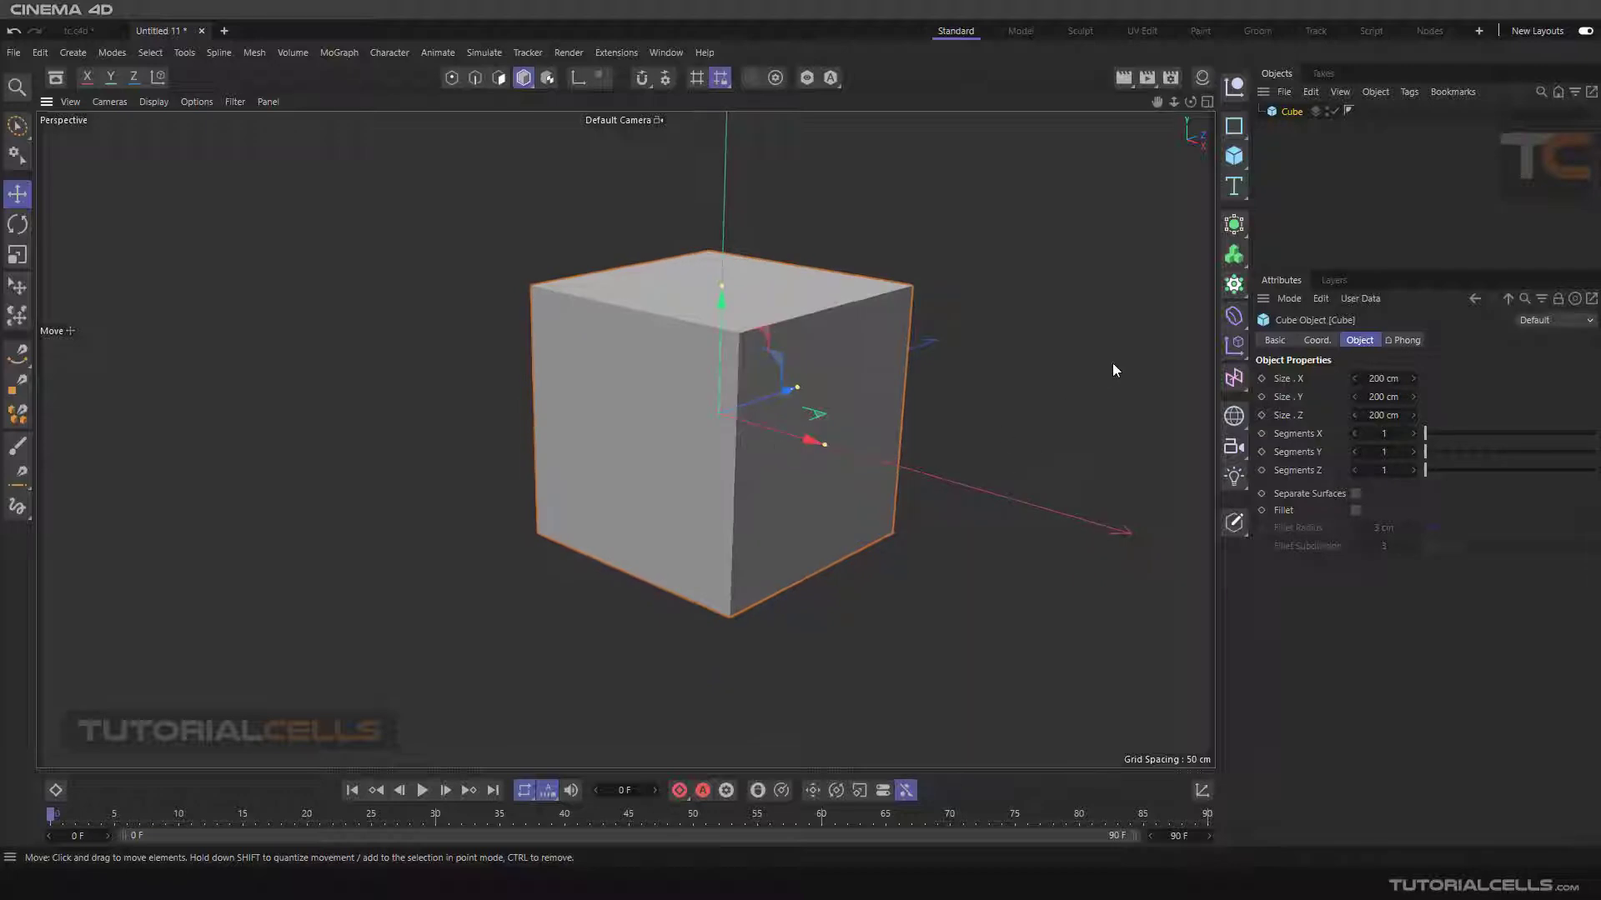
click(1234, 318)
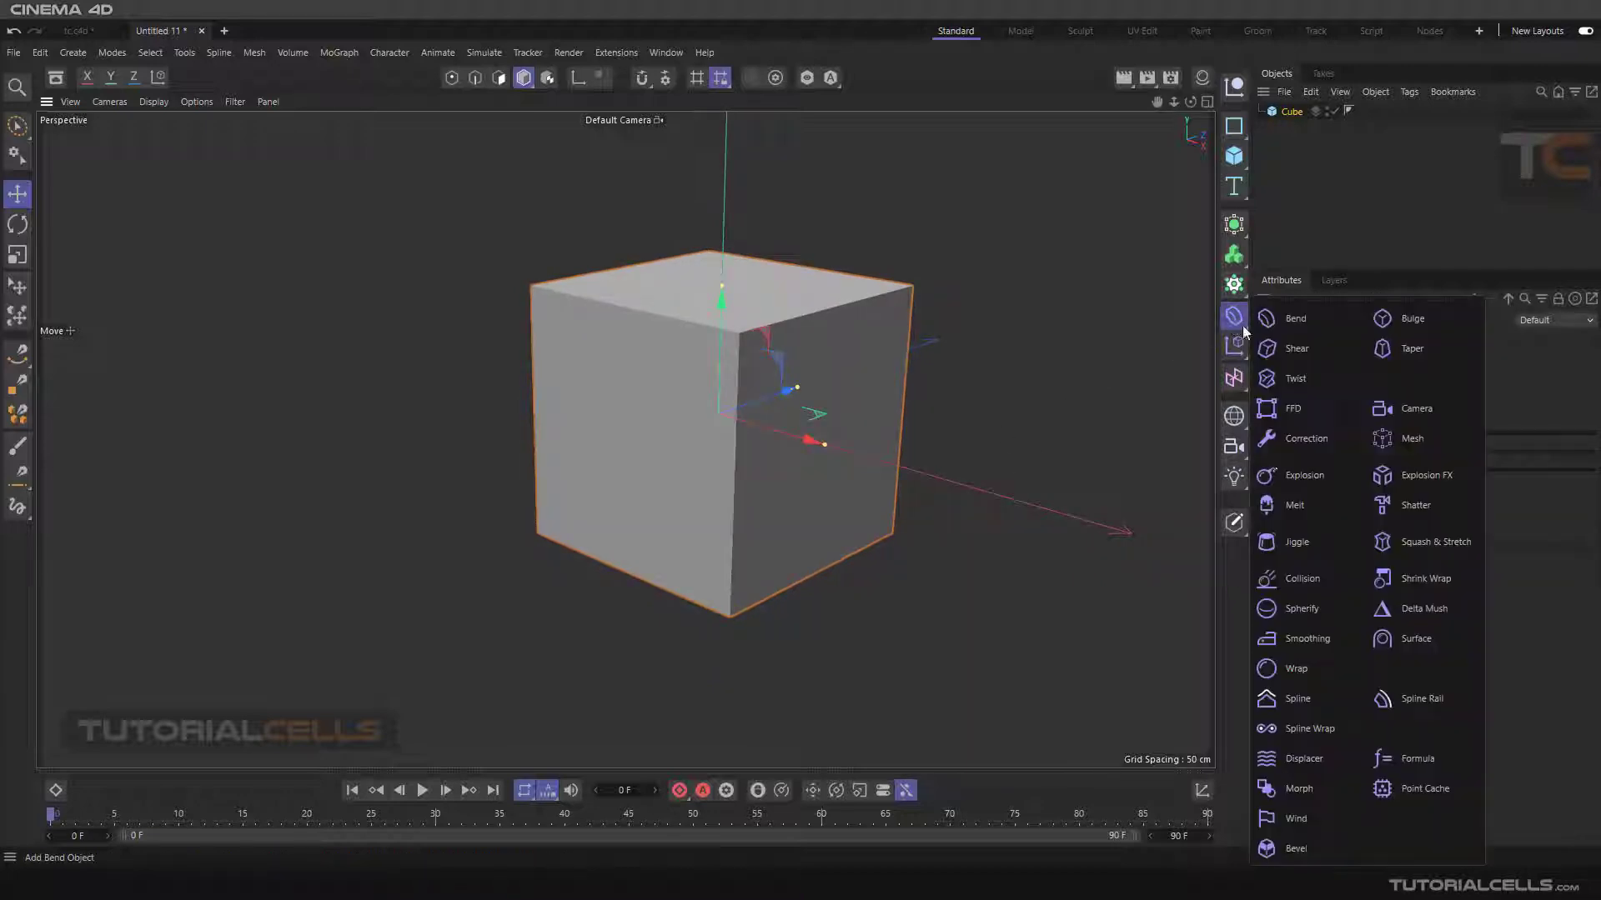
click(1397, 547)
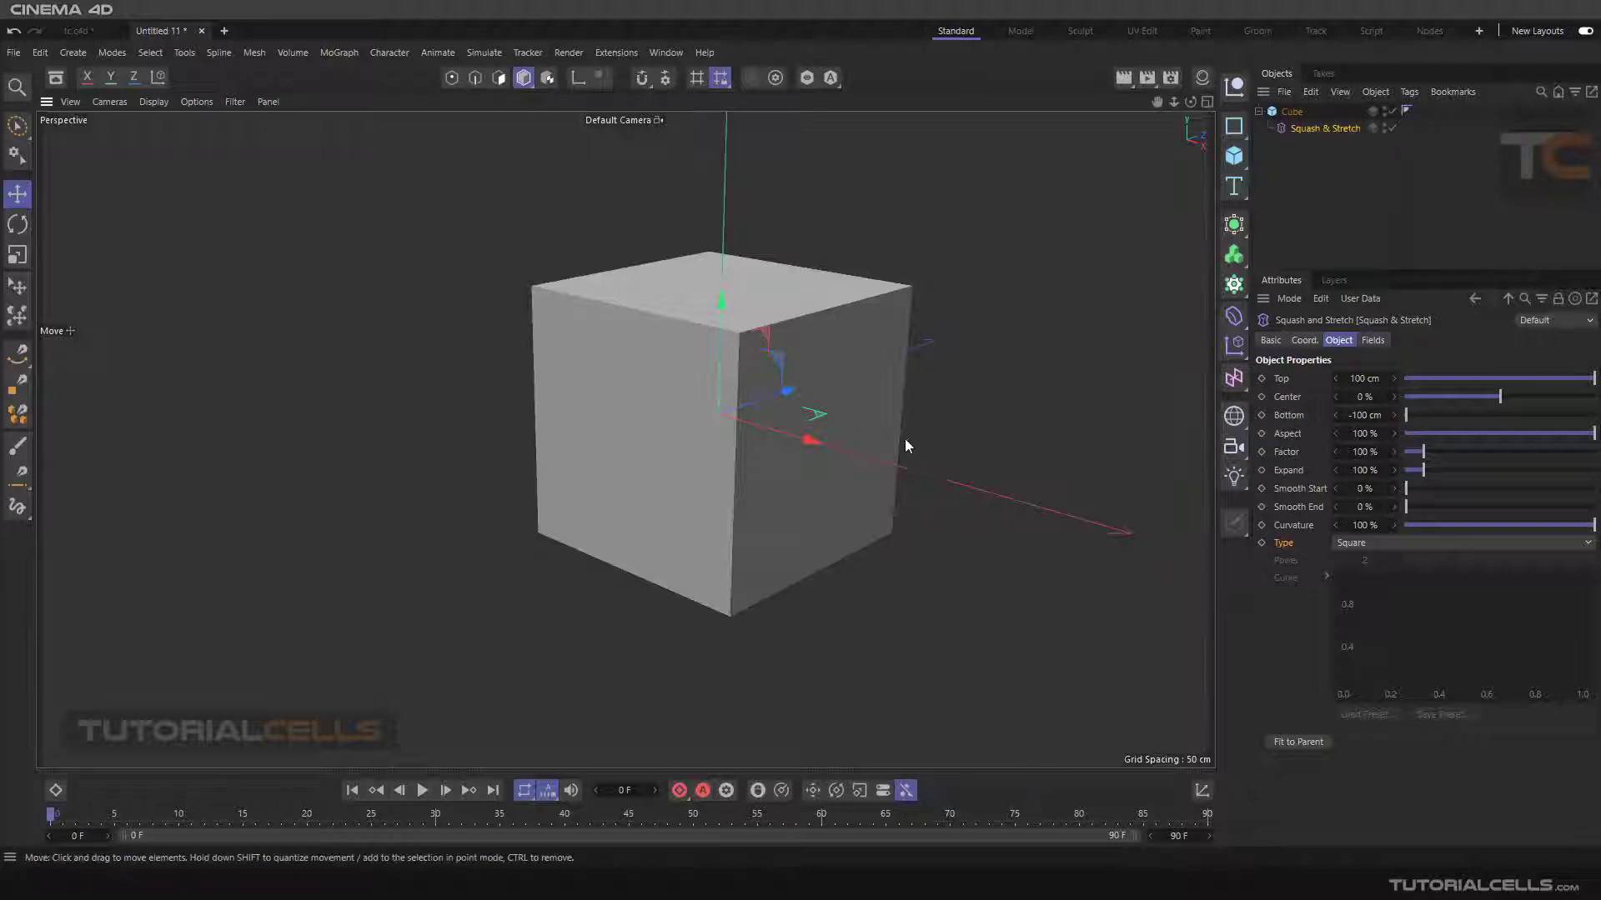
- Raise the Squash & Stretch Factor to 115 % so the cube stretches slightly taller
mouse_move(804, 378)
alt+mouse_down()
mouse_move(775, 379)
mouse_move(790, 398)
alt+mouse_up()
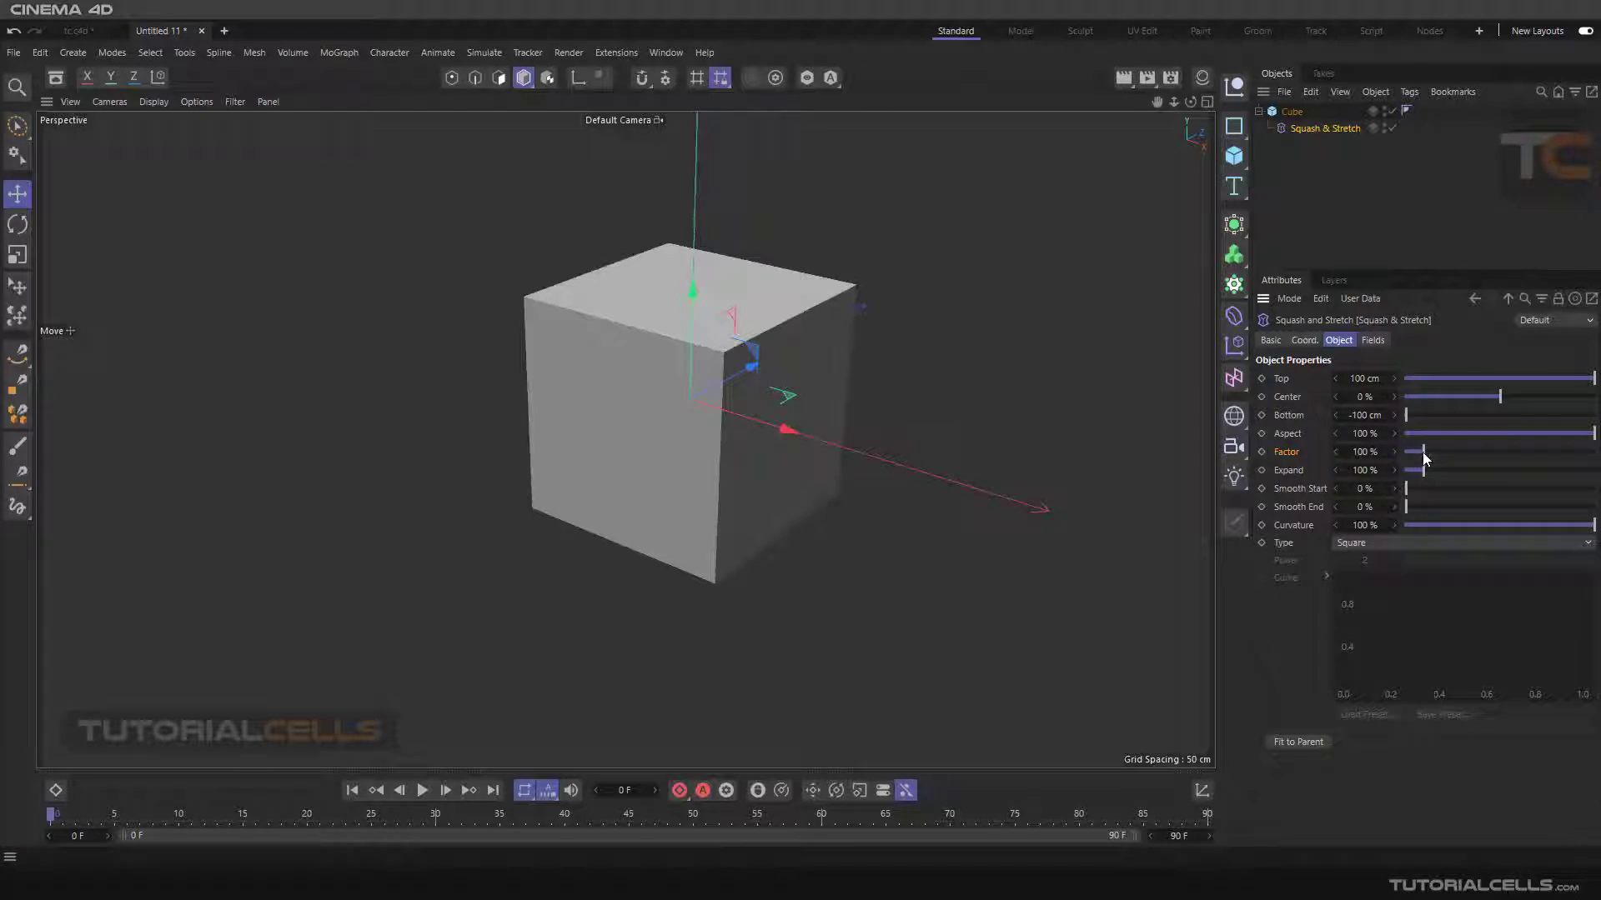
mouse_move(1422, 452)
mouse_down()
mouse_move(1464, 451)
mouse_move(1427, 453)
mouse_up()
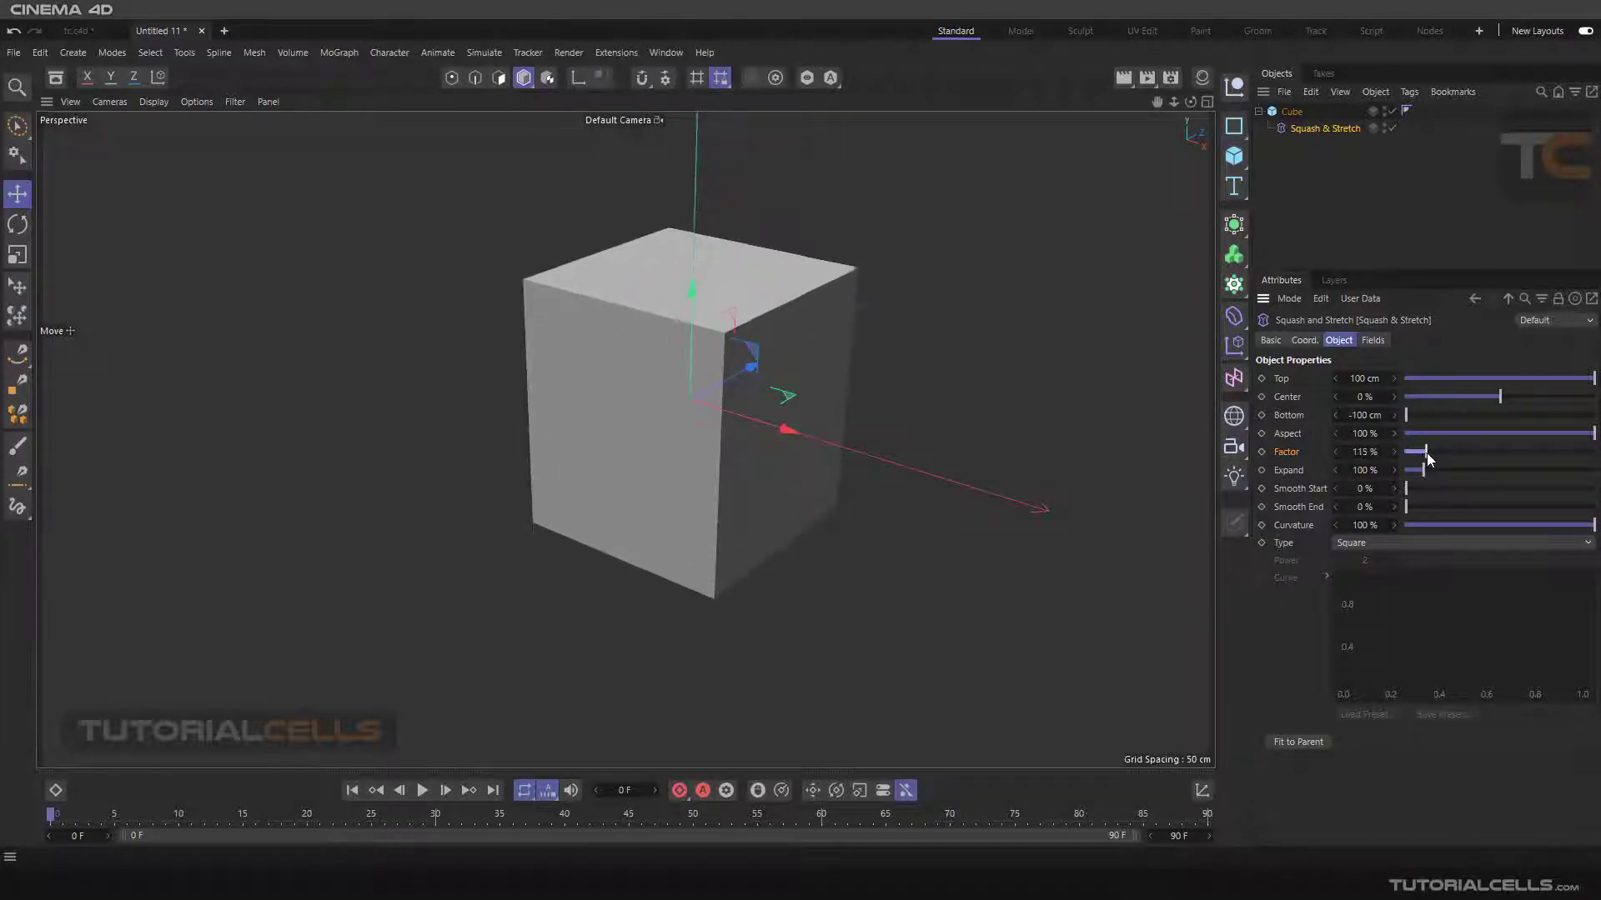
- Set the cube's Segments X and Y to 40
click(1284, 113)
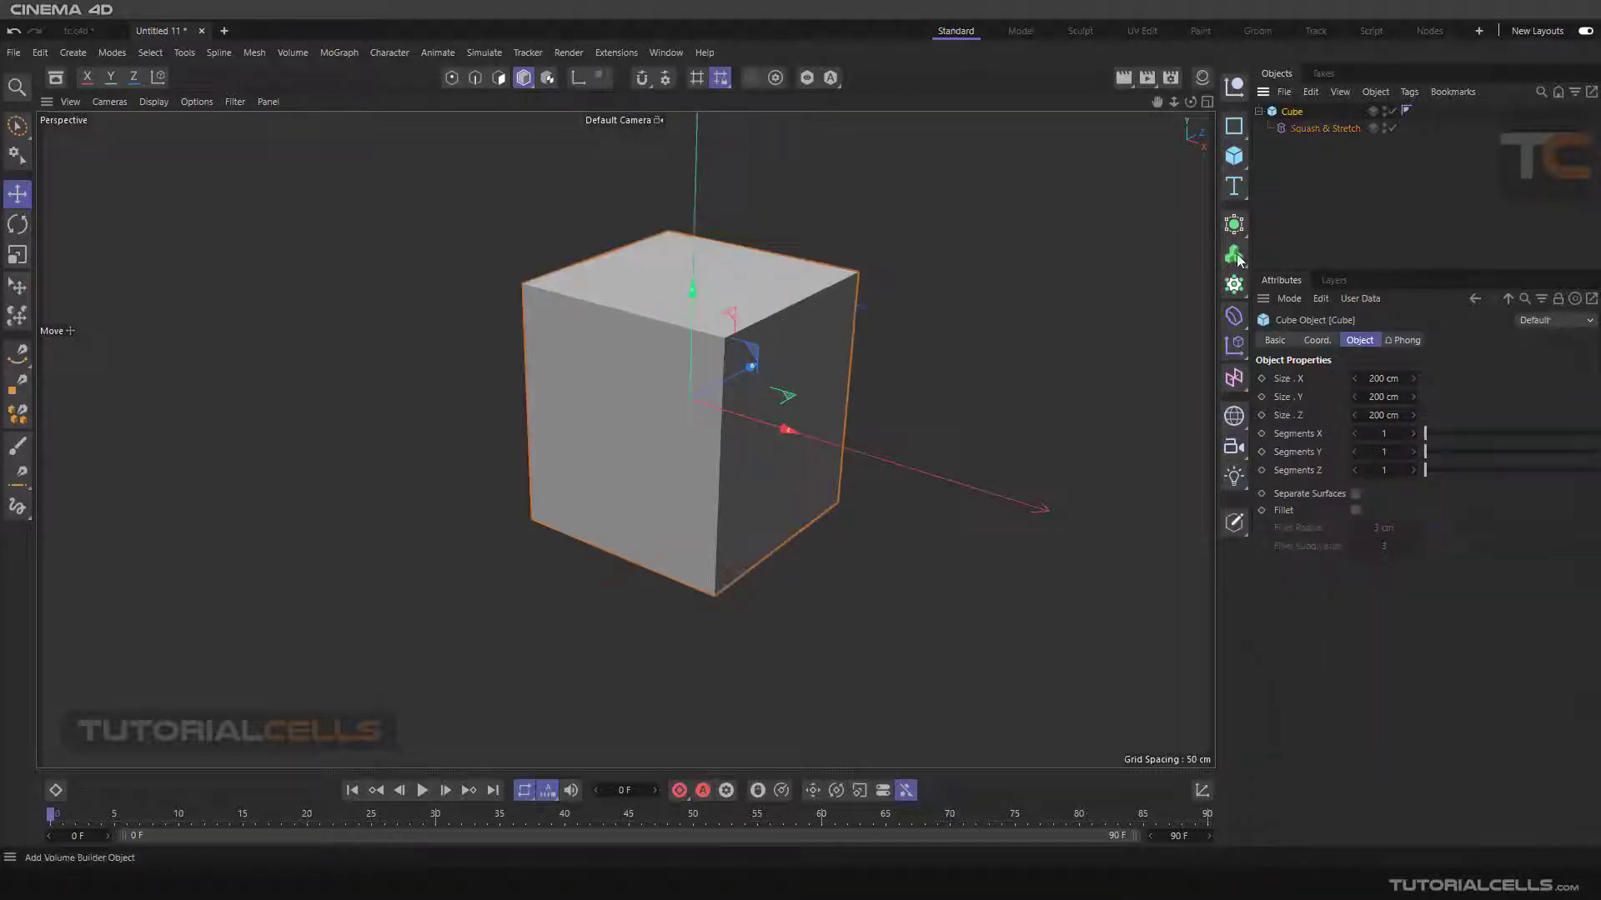
click(1387, 432)
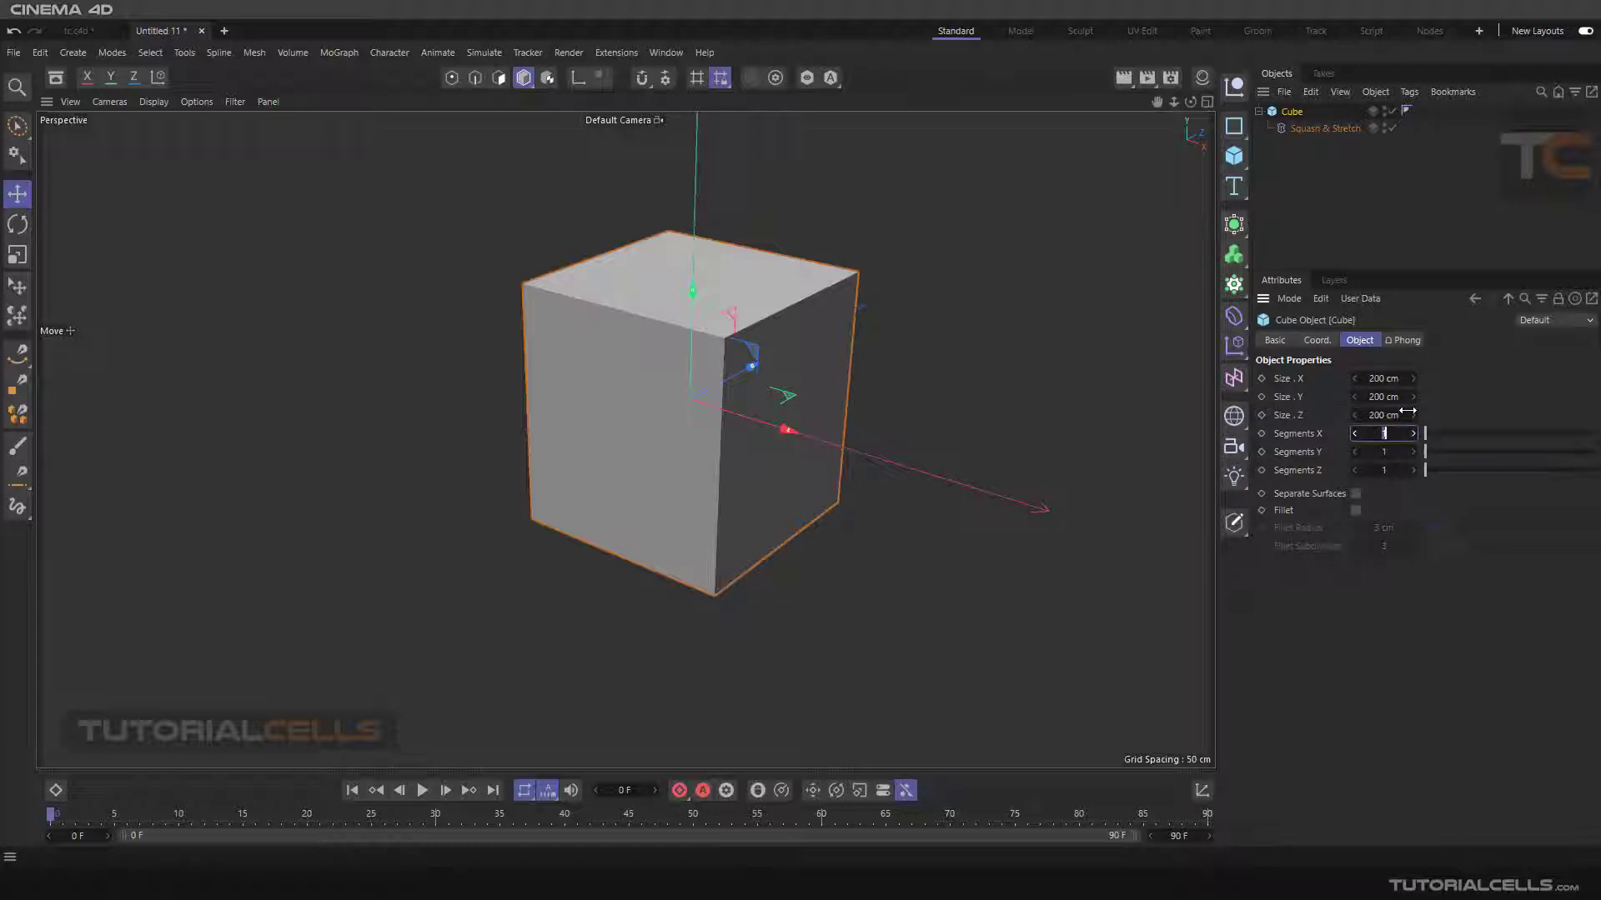
text(440)
text(40)
click(1384, 452)
text(40)
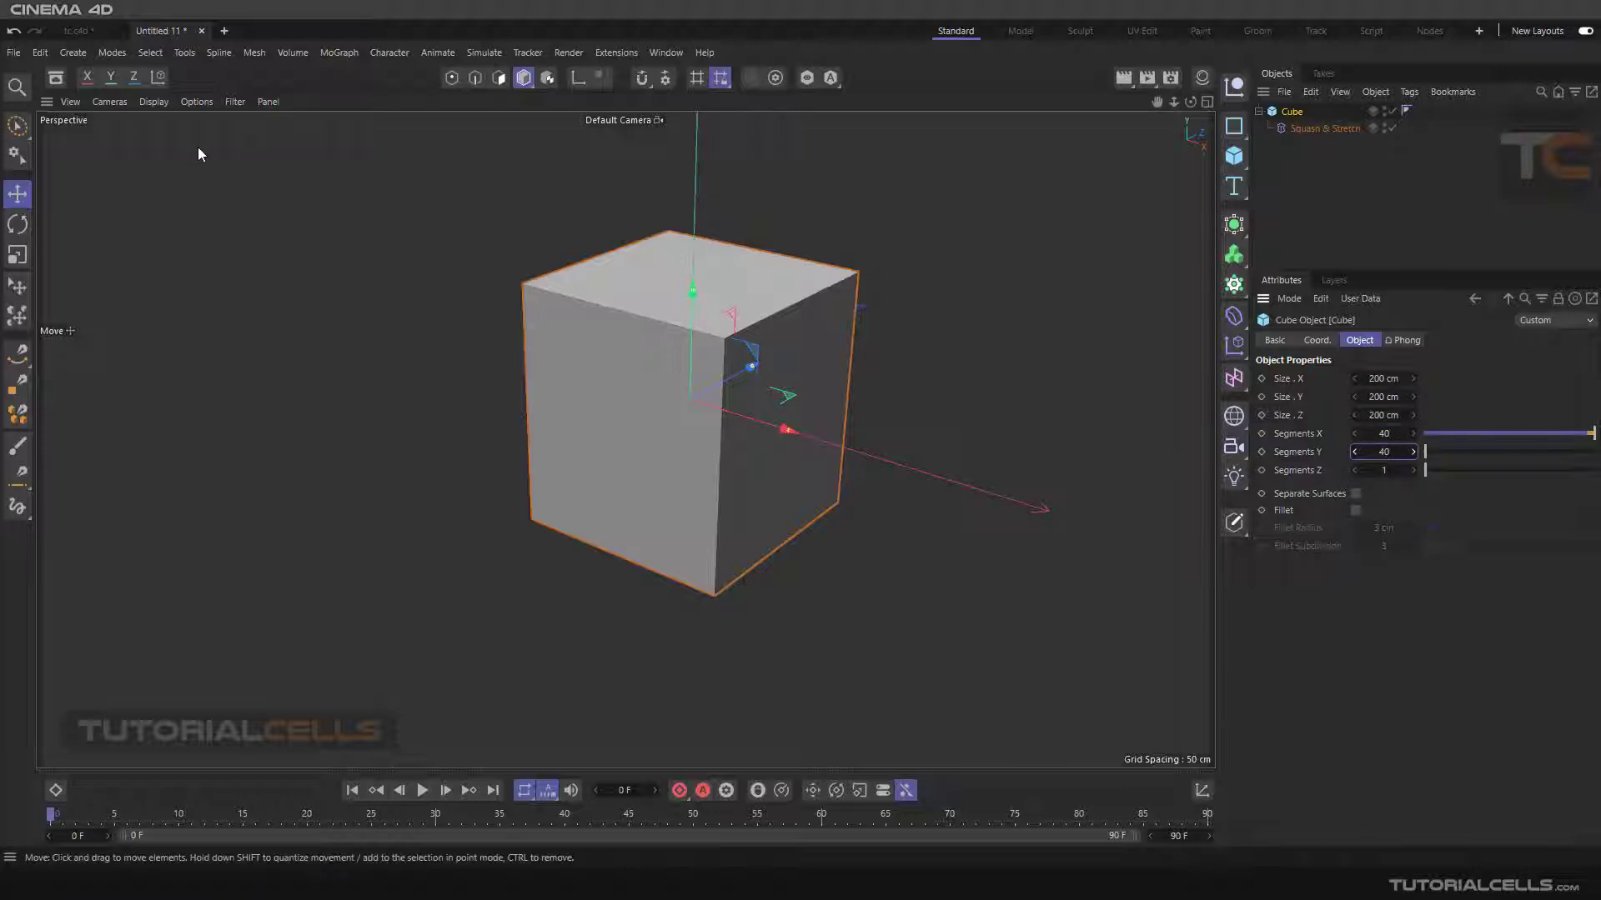
- Switch the viewport to Gouraud Shading (Lines) and reset the deformer Factor to 100 %
click(158, 106)
click(159, 143)
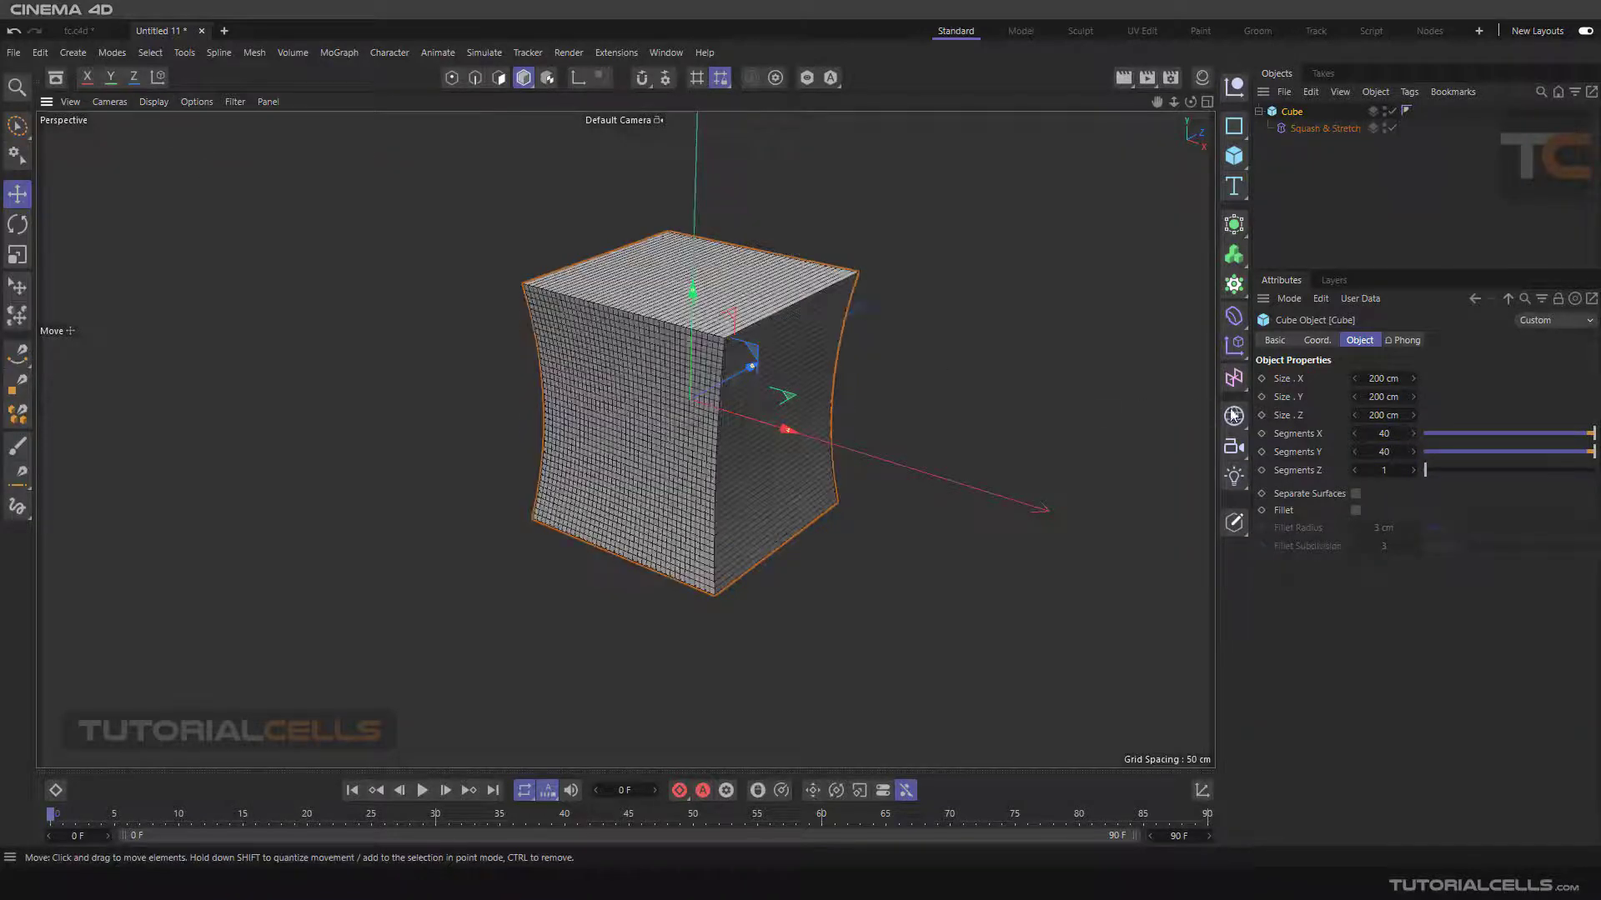
click(1326, 129)
right_click(1393, 452)
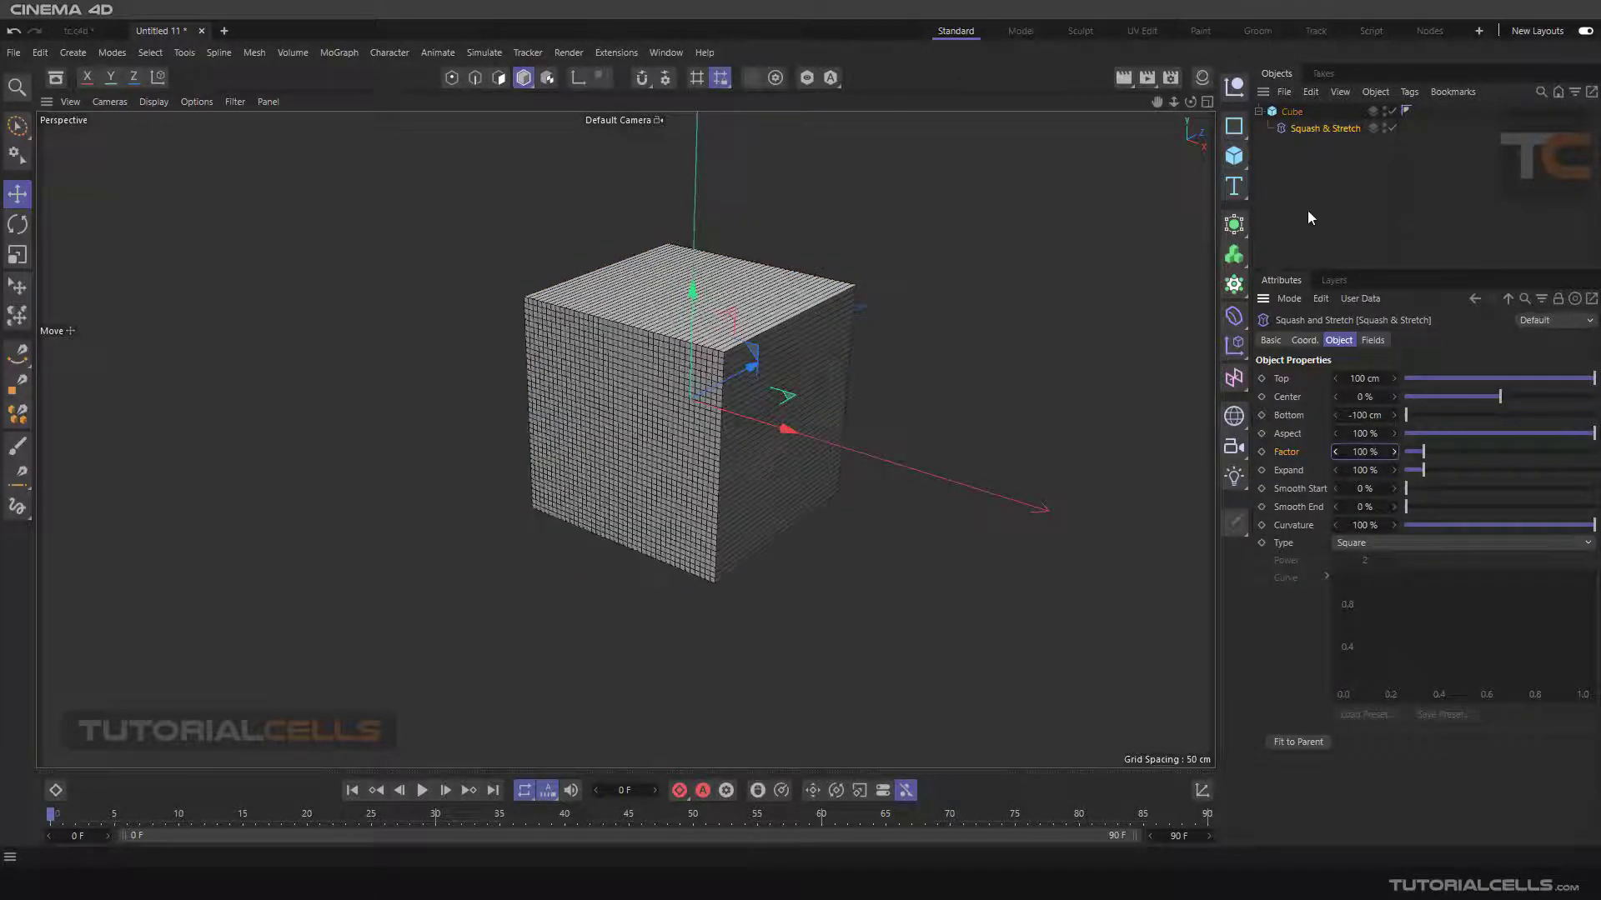
- Set the cube's Segments Z to 40 as well
click(1291, 111)
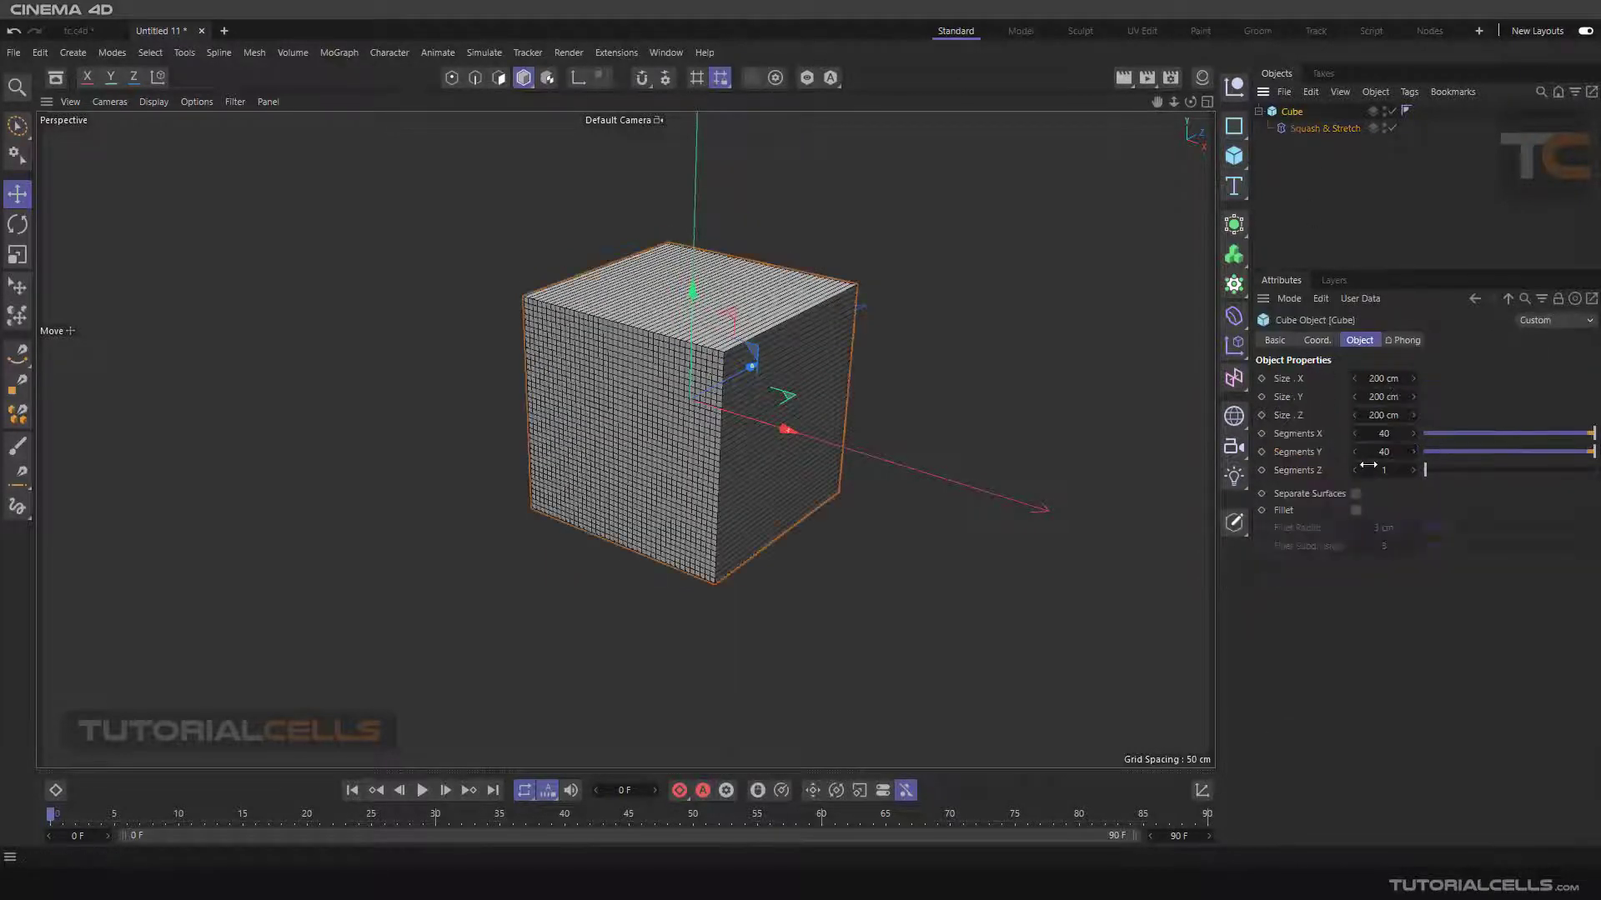
click(1384, 470)
text(40)
key(Return)
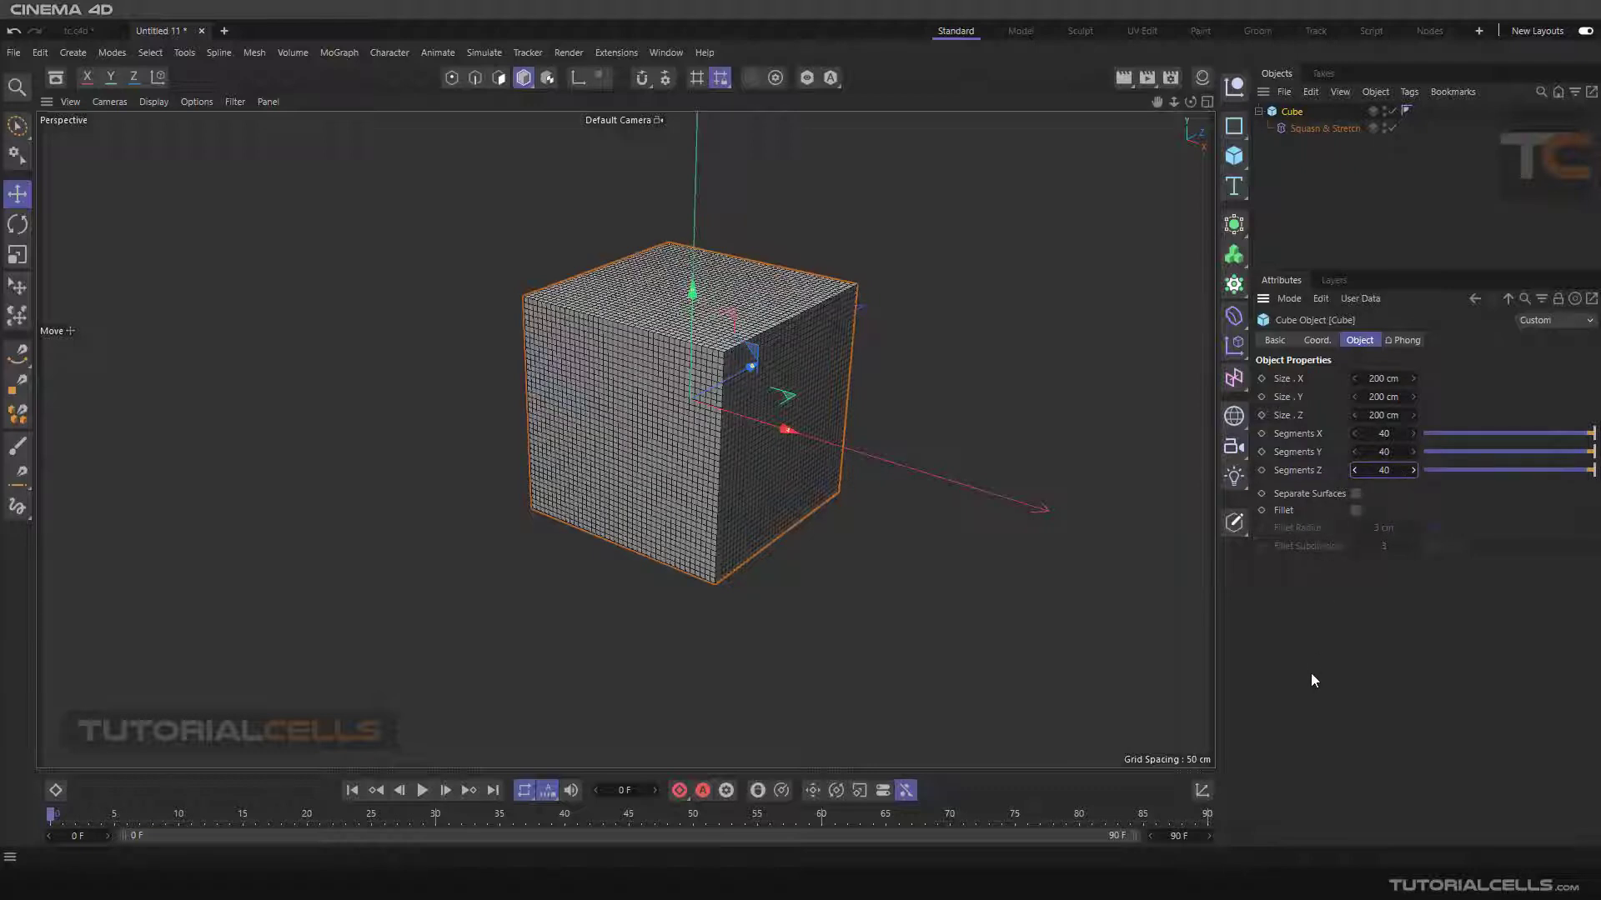
click(1307, 128)
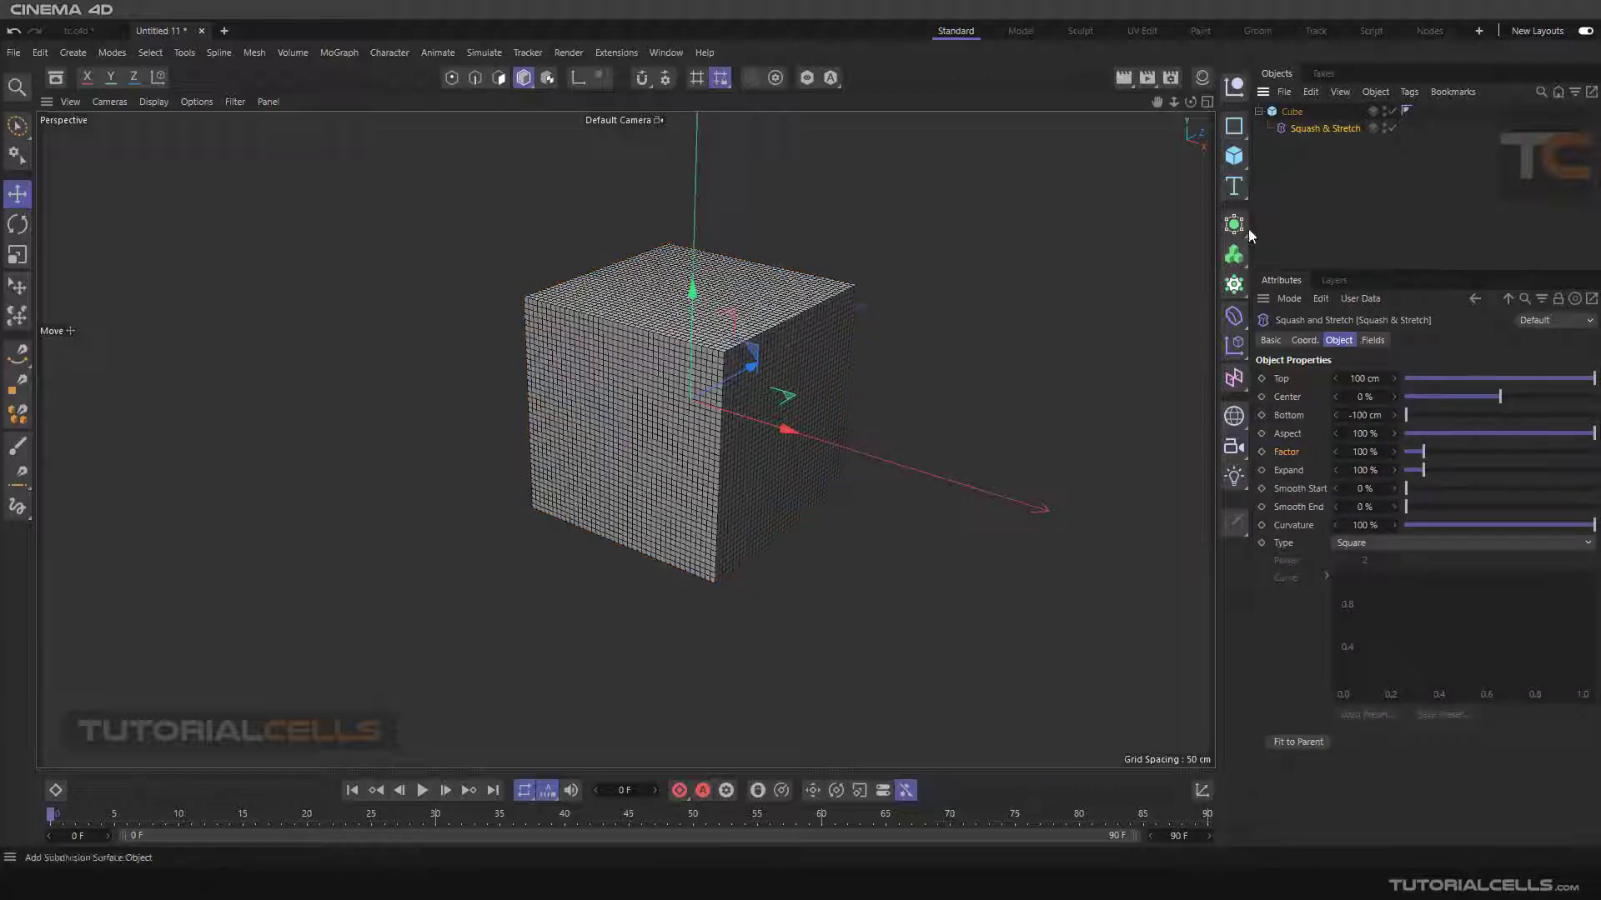
scroll(787, 371, up, 5)
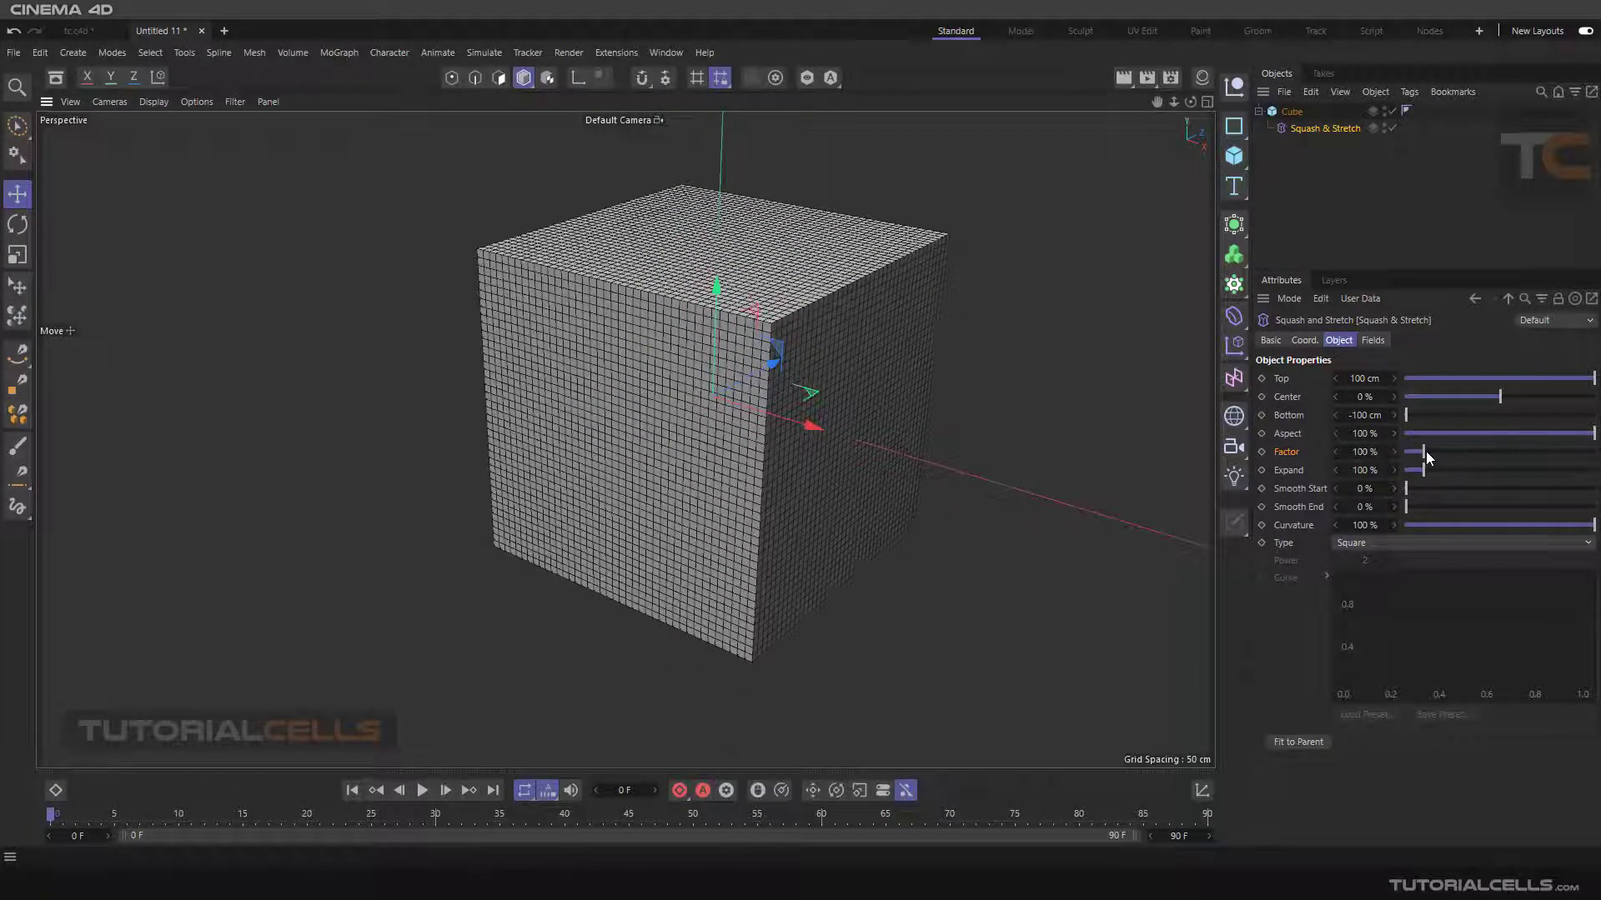
drag(1425, 452, 1442, 452)
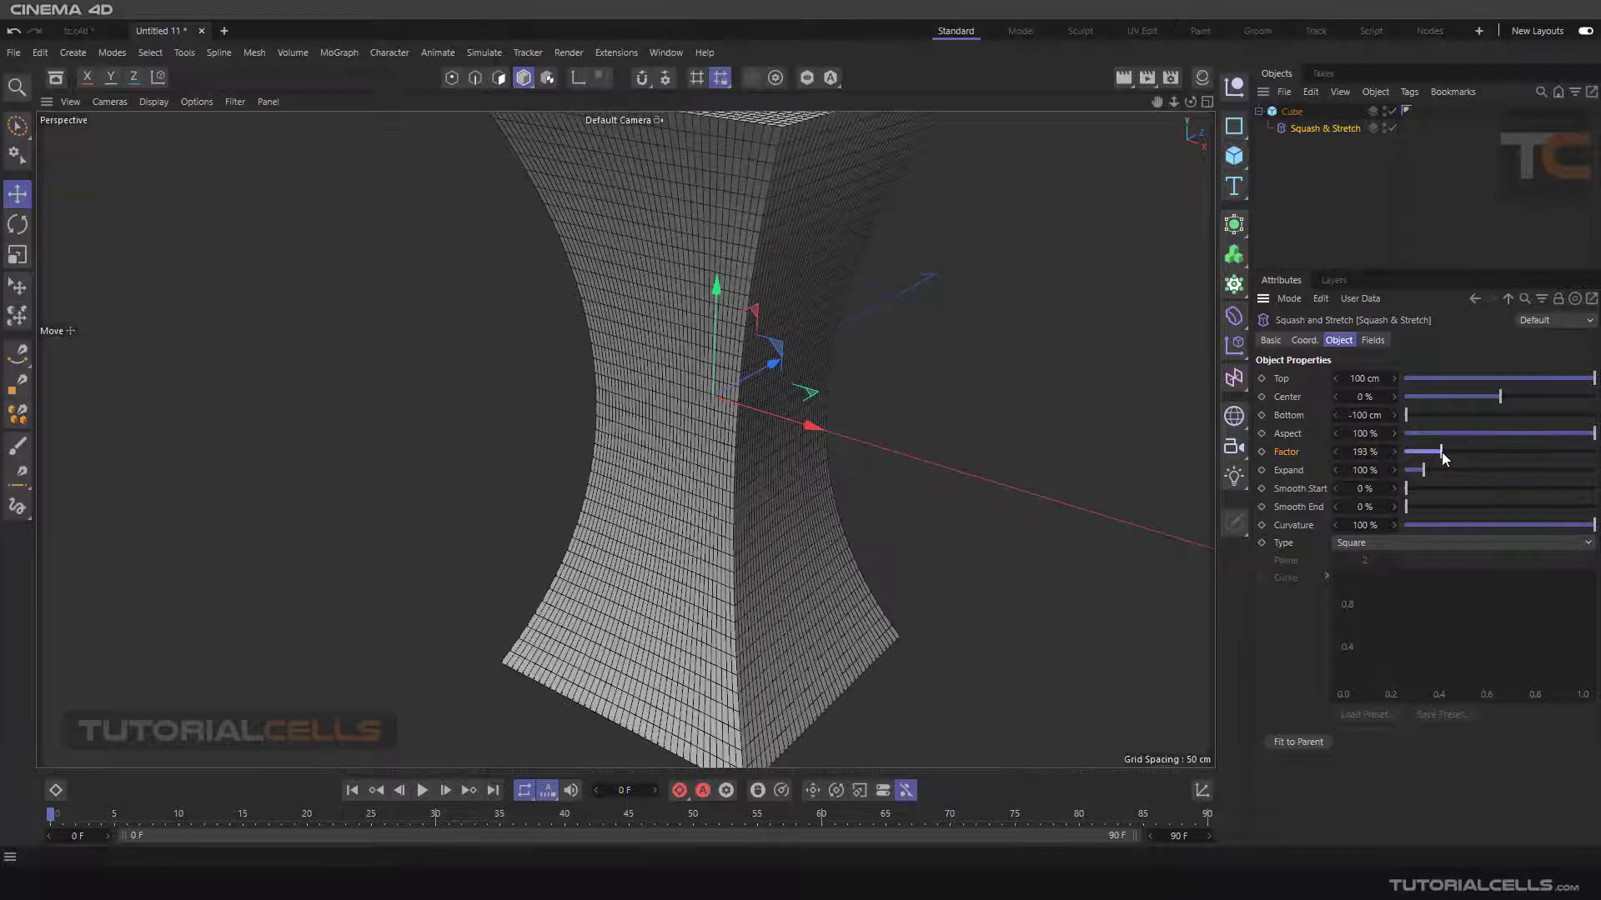
scroll(948, 408, down, 5)
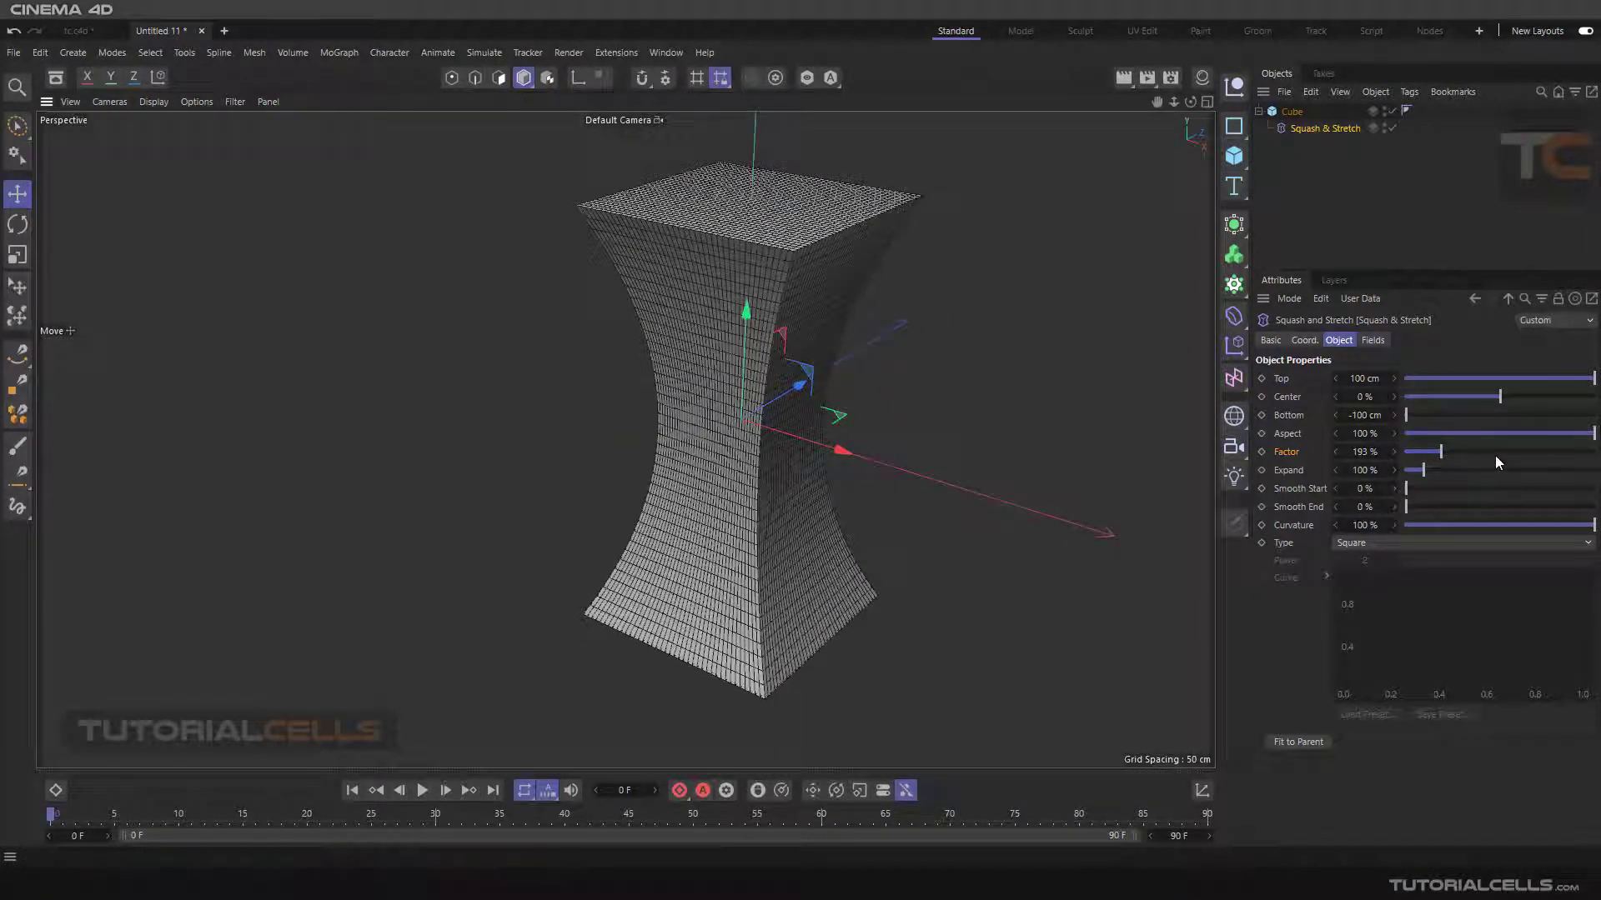
mouse_move(1443, 452)
mouse_down()
mouse_move(1412, 449)
mouse_move(1443, 452)
mouse_up()
right_click(1387, 452)
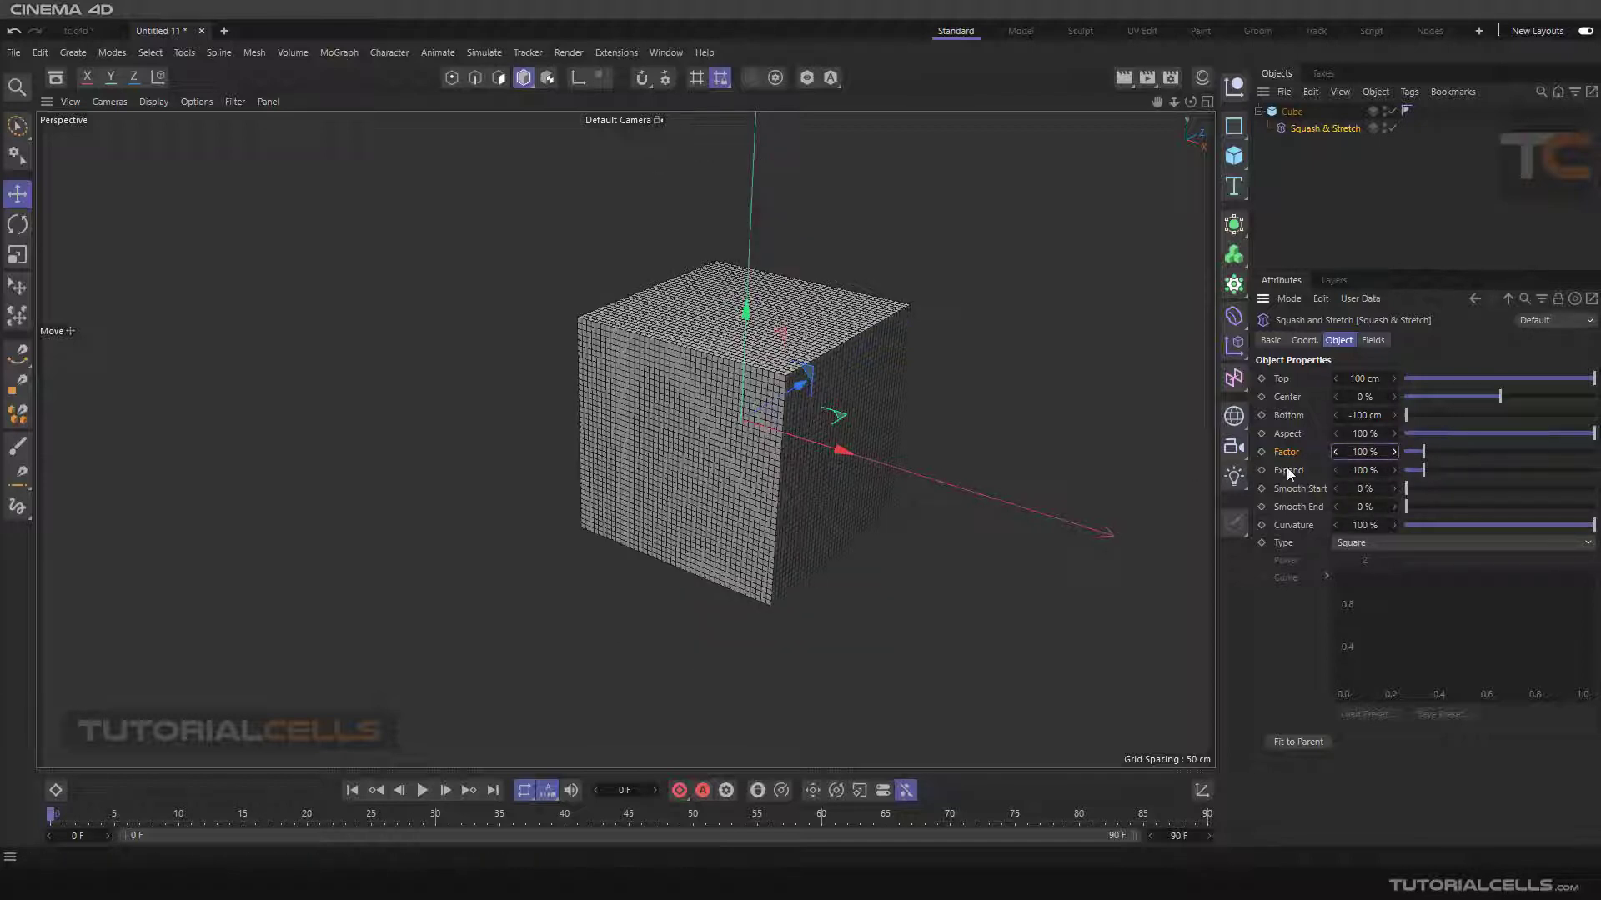
scroll(799, 392, up, 3)
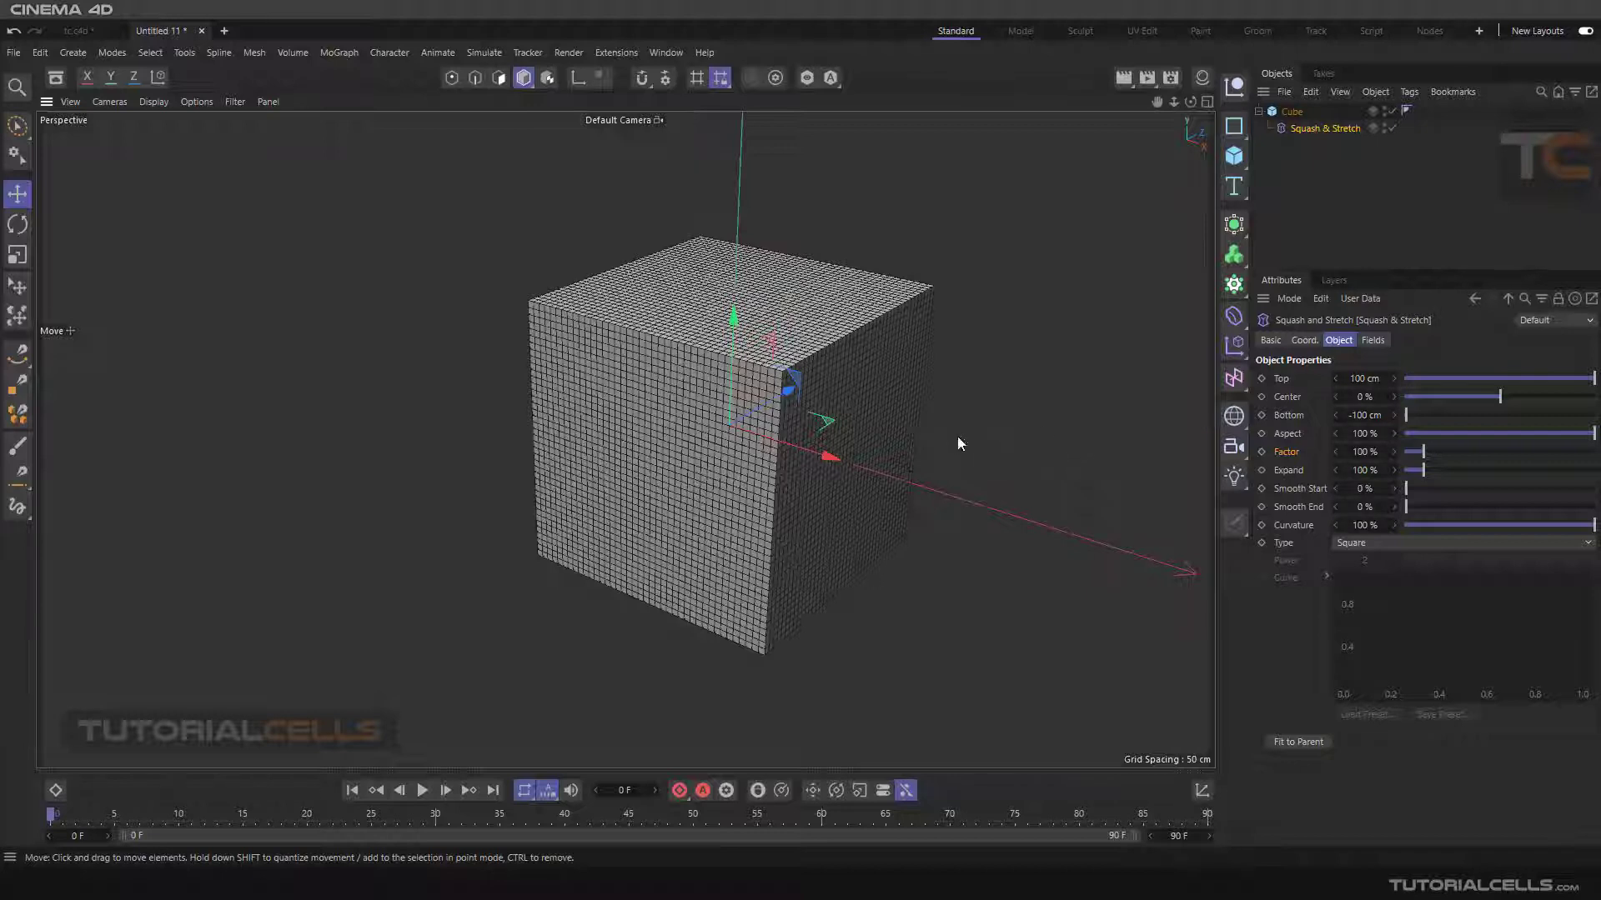
- Switch to the four-view layout and show the cube solid grey in the Front view
middle_click(920, 409)
scroll(926, 632, up, 2)
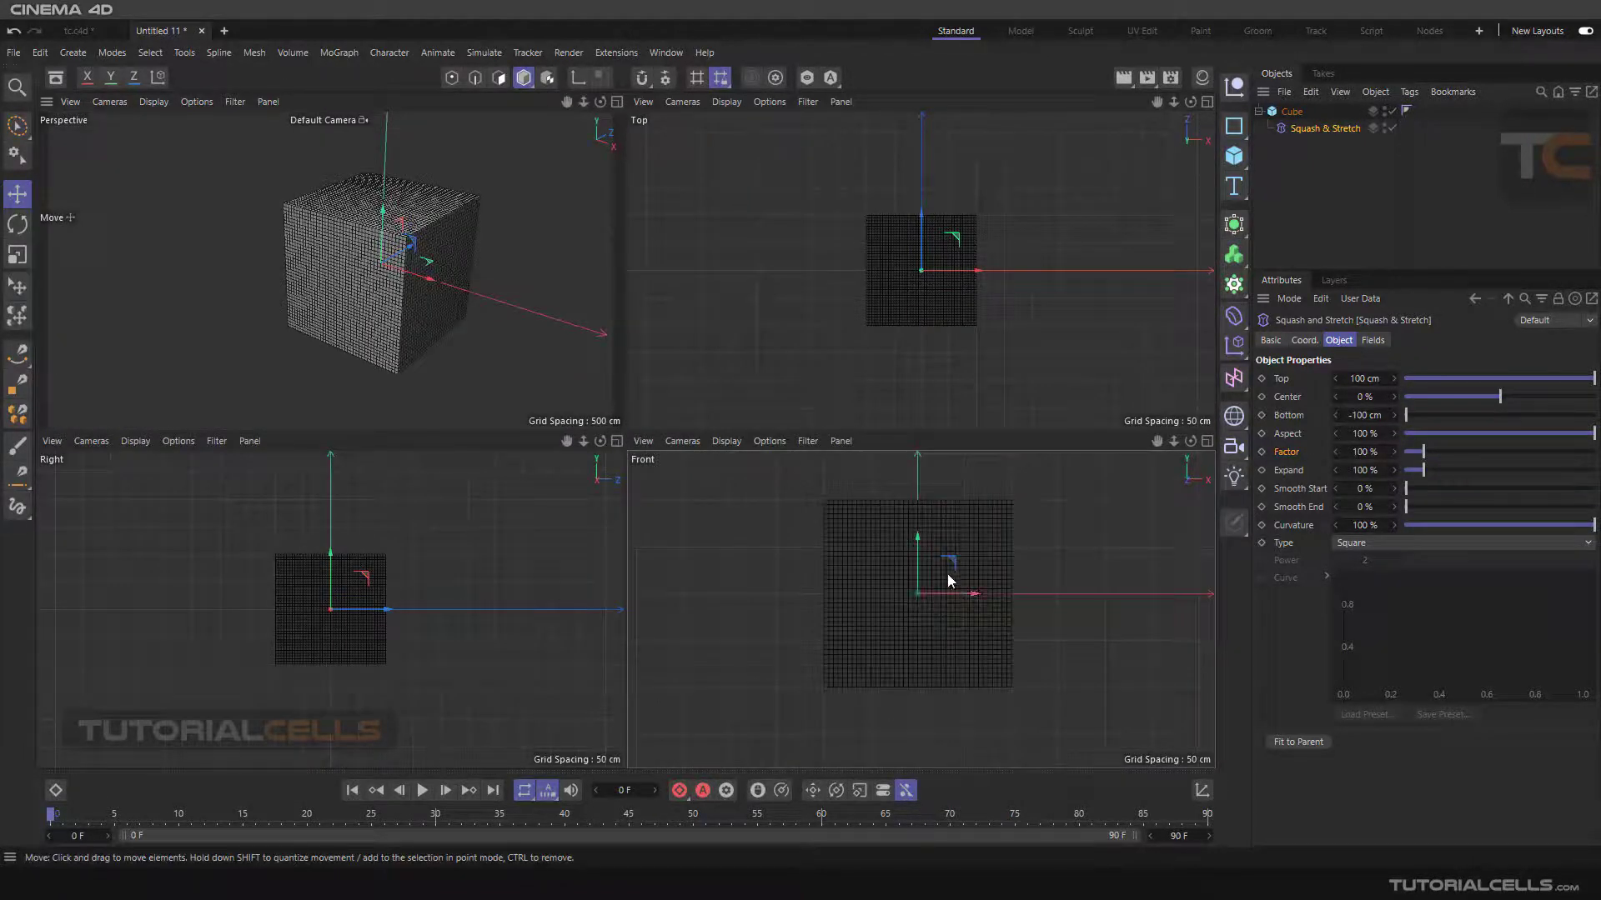
click(727, 441)
click(747, 470)
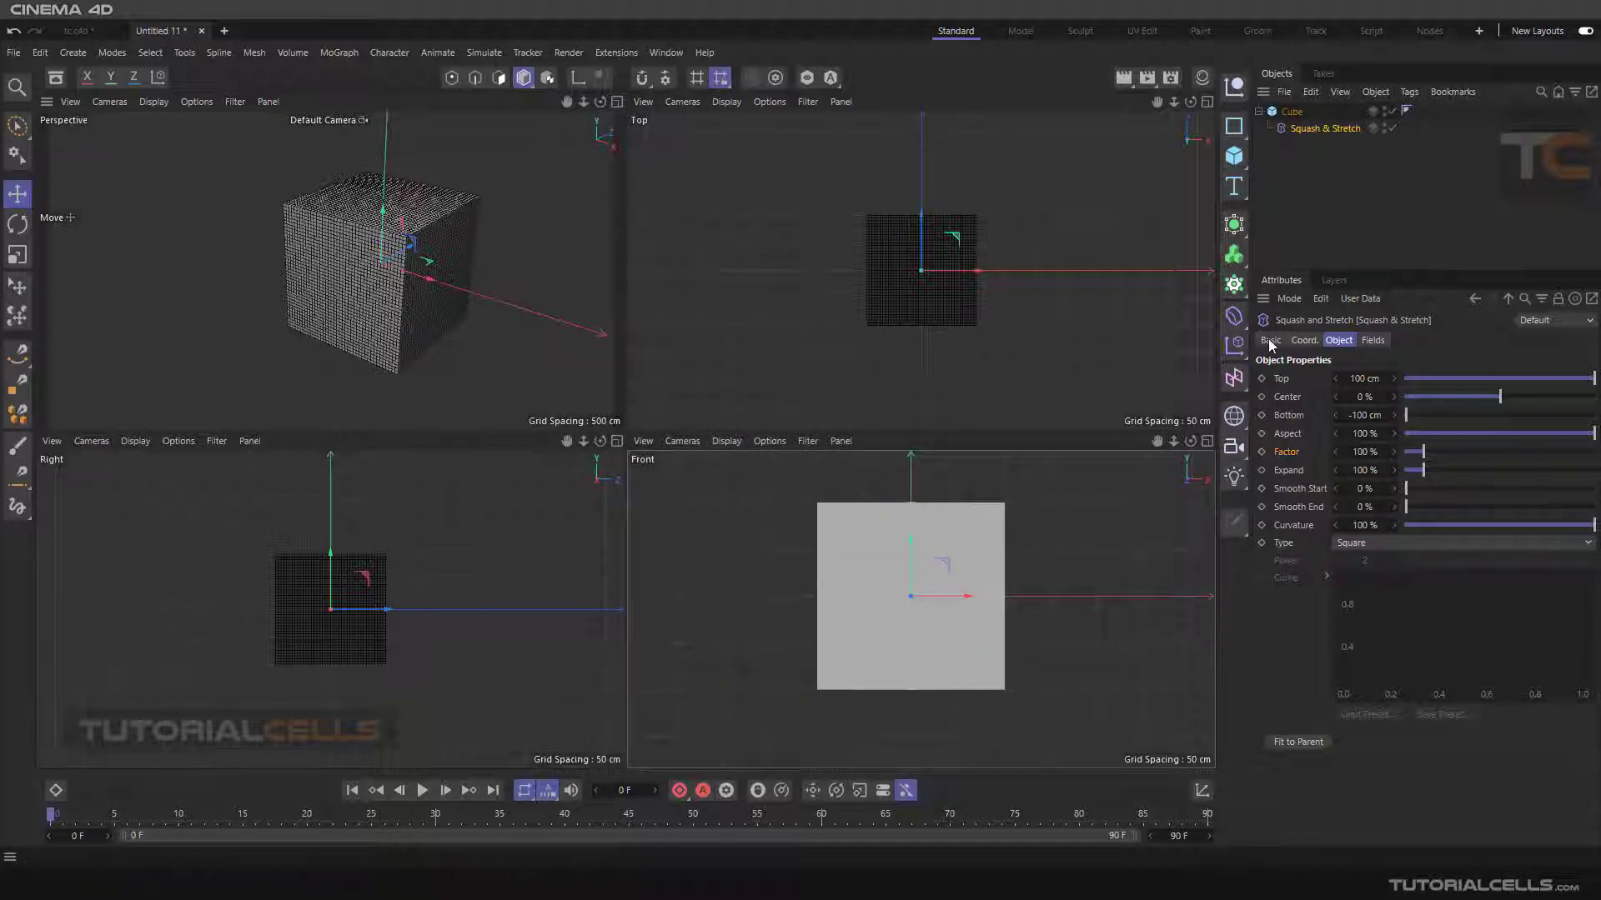
- Turn off the cube's X-Ray and disable the cube so it vanishes from the views
click(1291, 111)
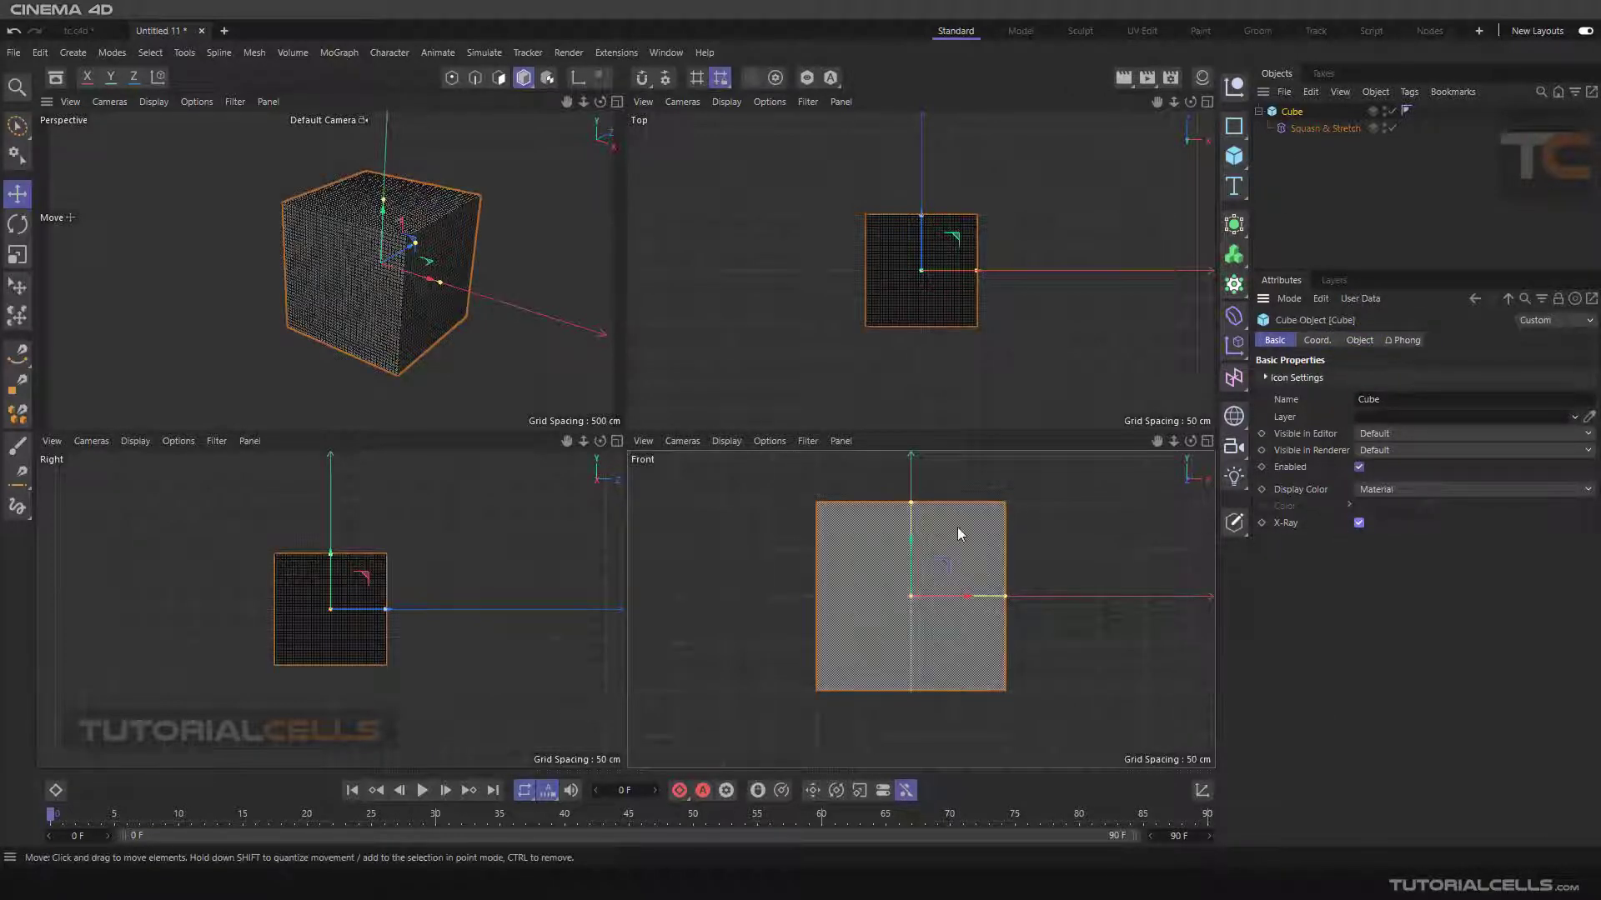
scroll(917, 533, up, 5)
scroll(903, 532, up, 2)
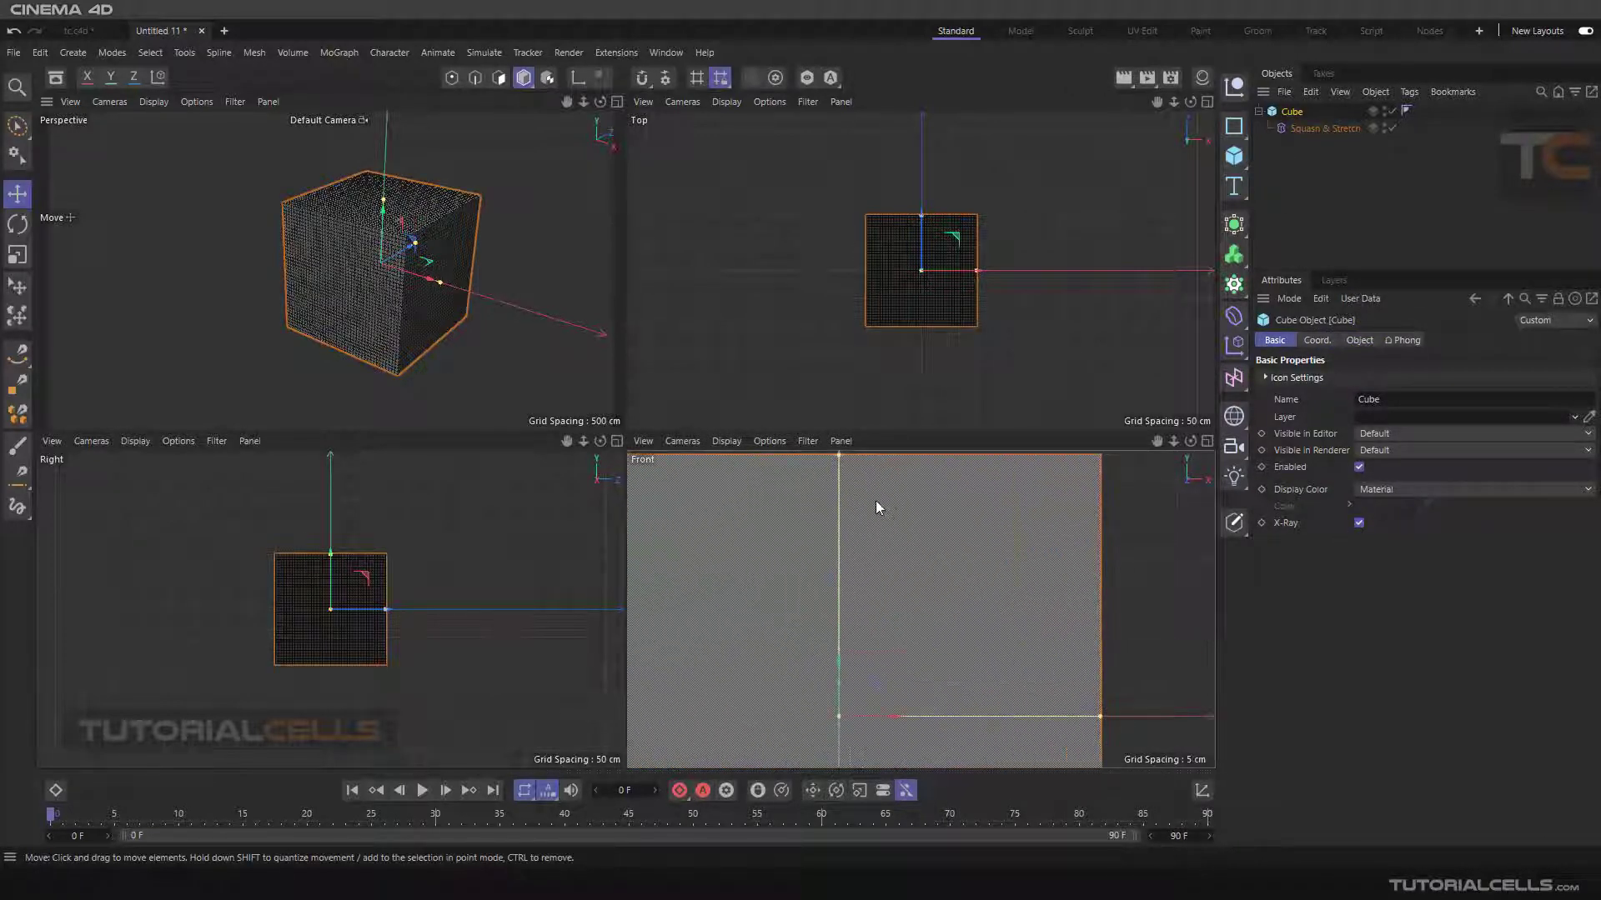
scroll(875, 500, down, 6)
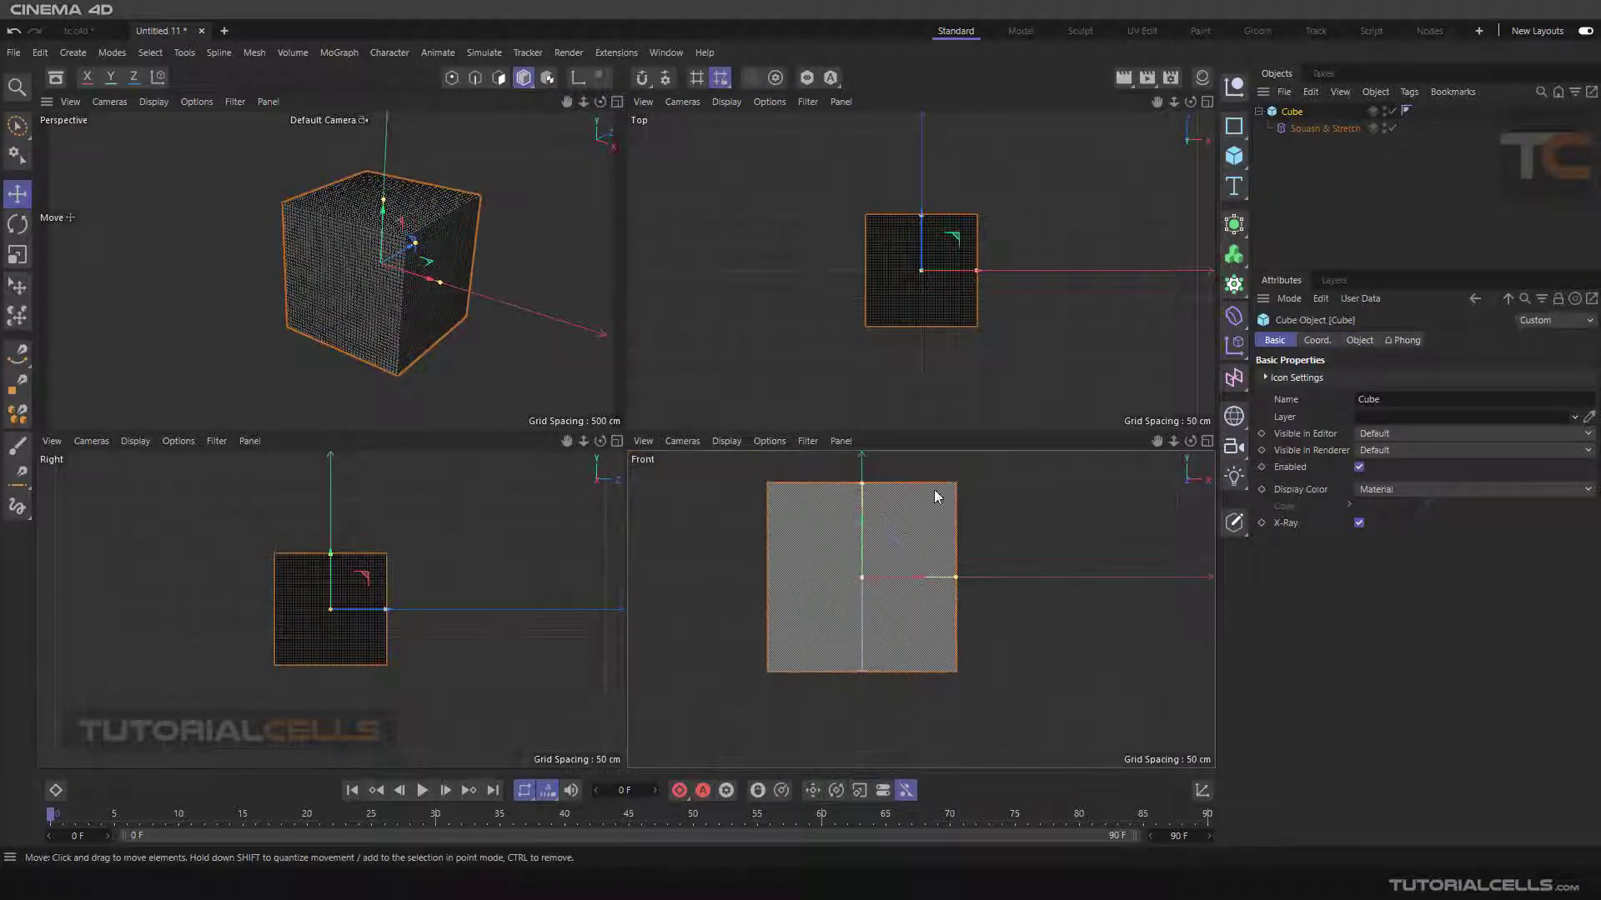
click(1359, 523)
click(1392, 111)
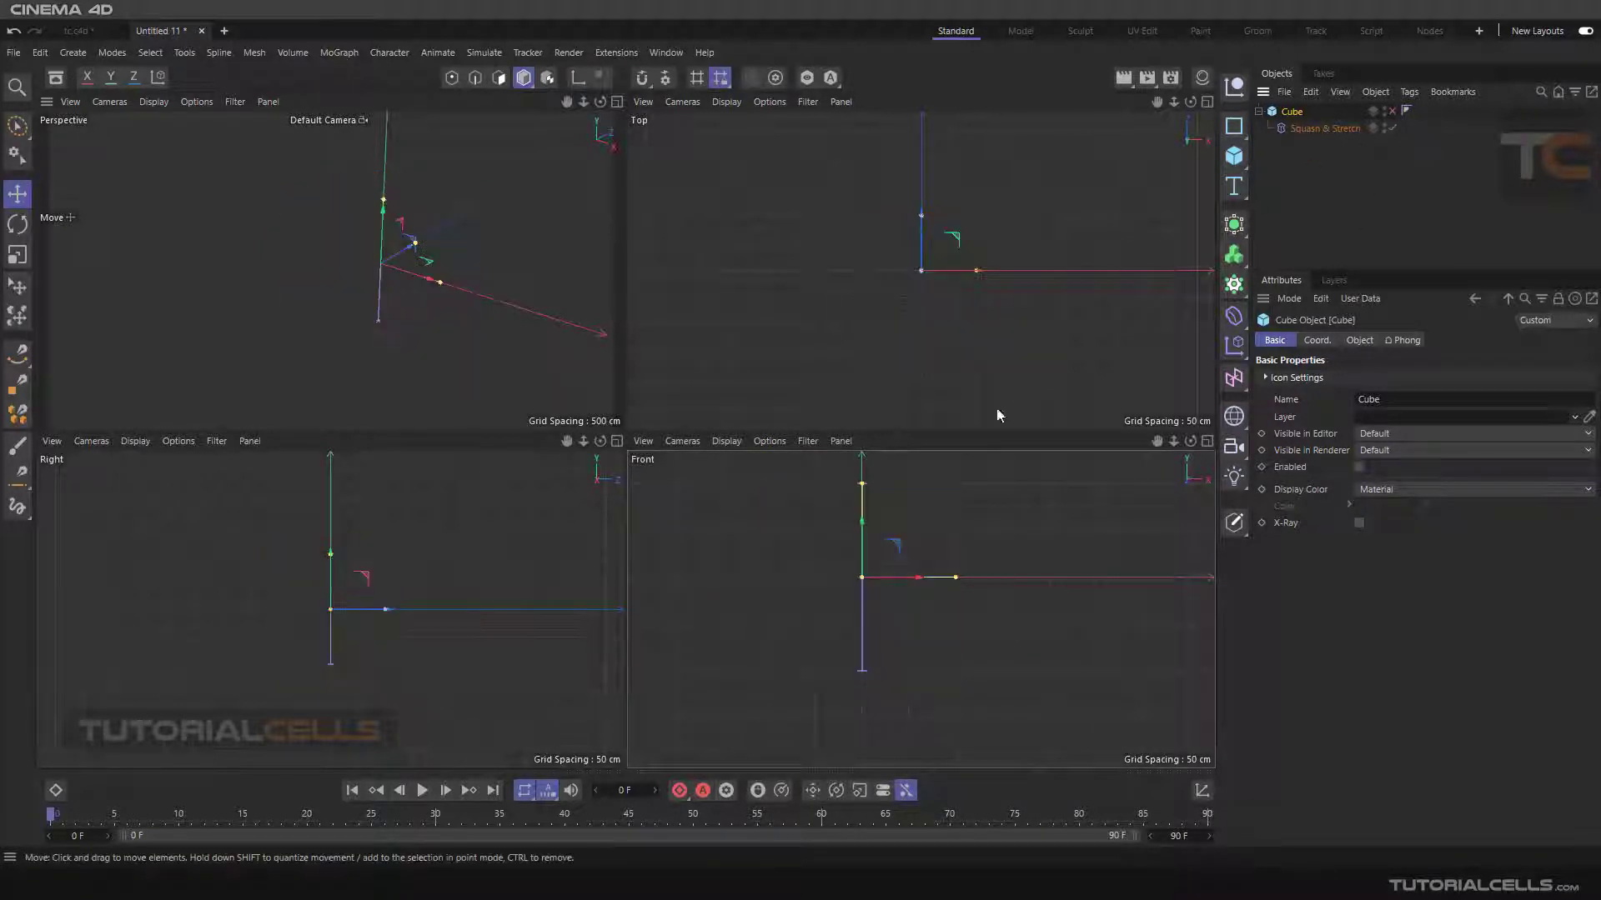
click(834, 510)
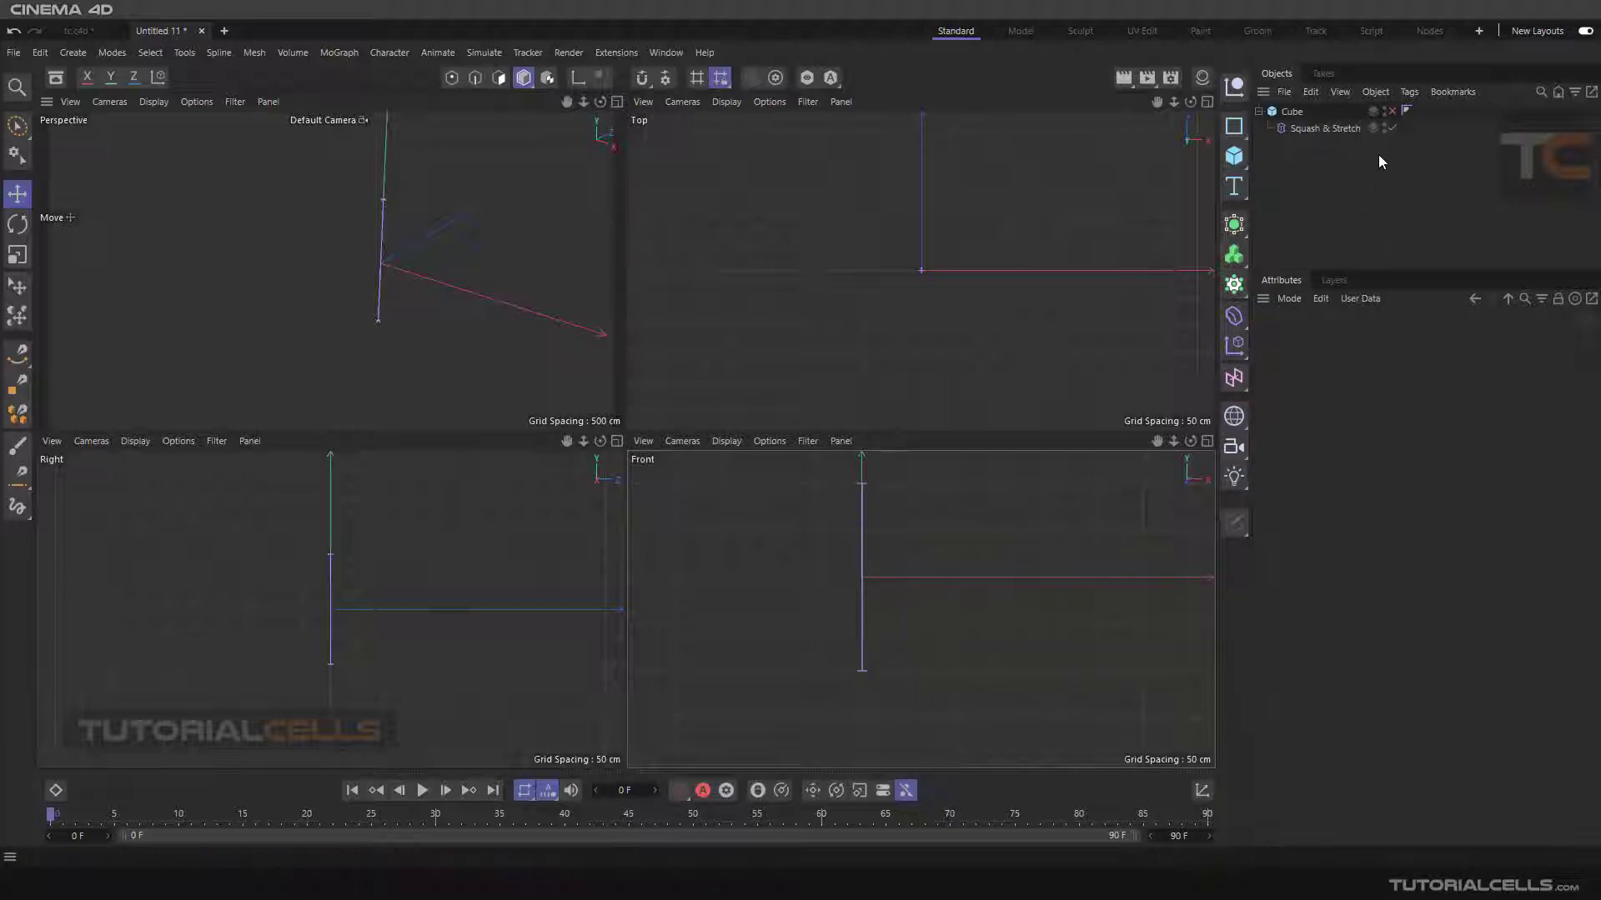
- Re-enable the cube and set the Squash & Stretch Factor to 159 %
click(1392, 111)
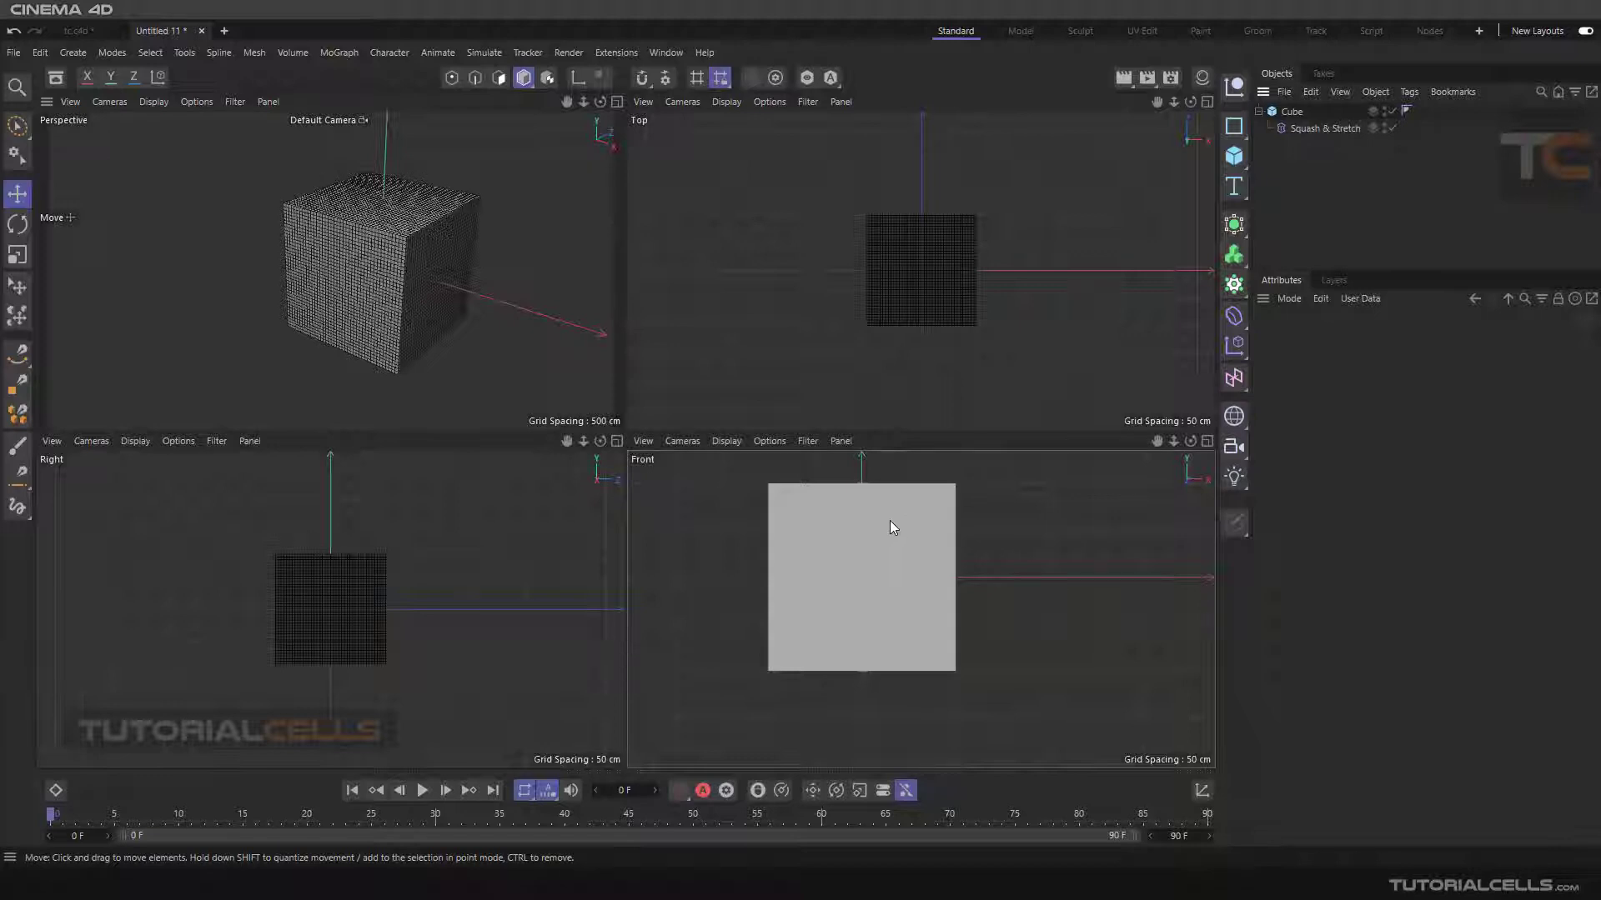
alt+middle_drag(889, 517, 918, 538)
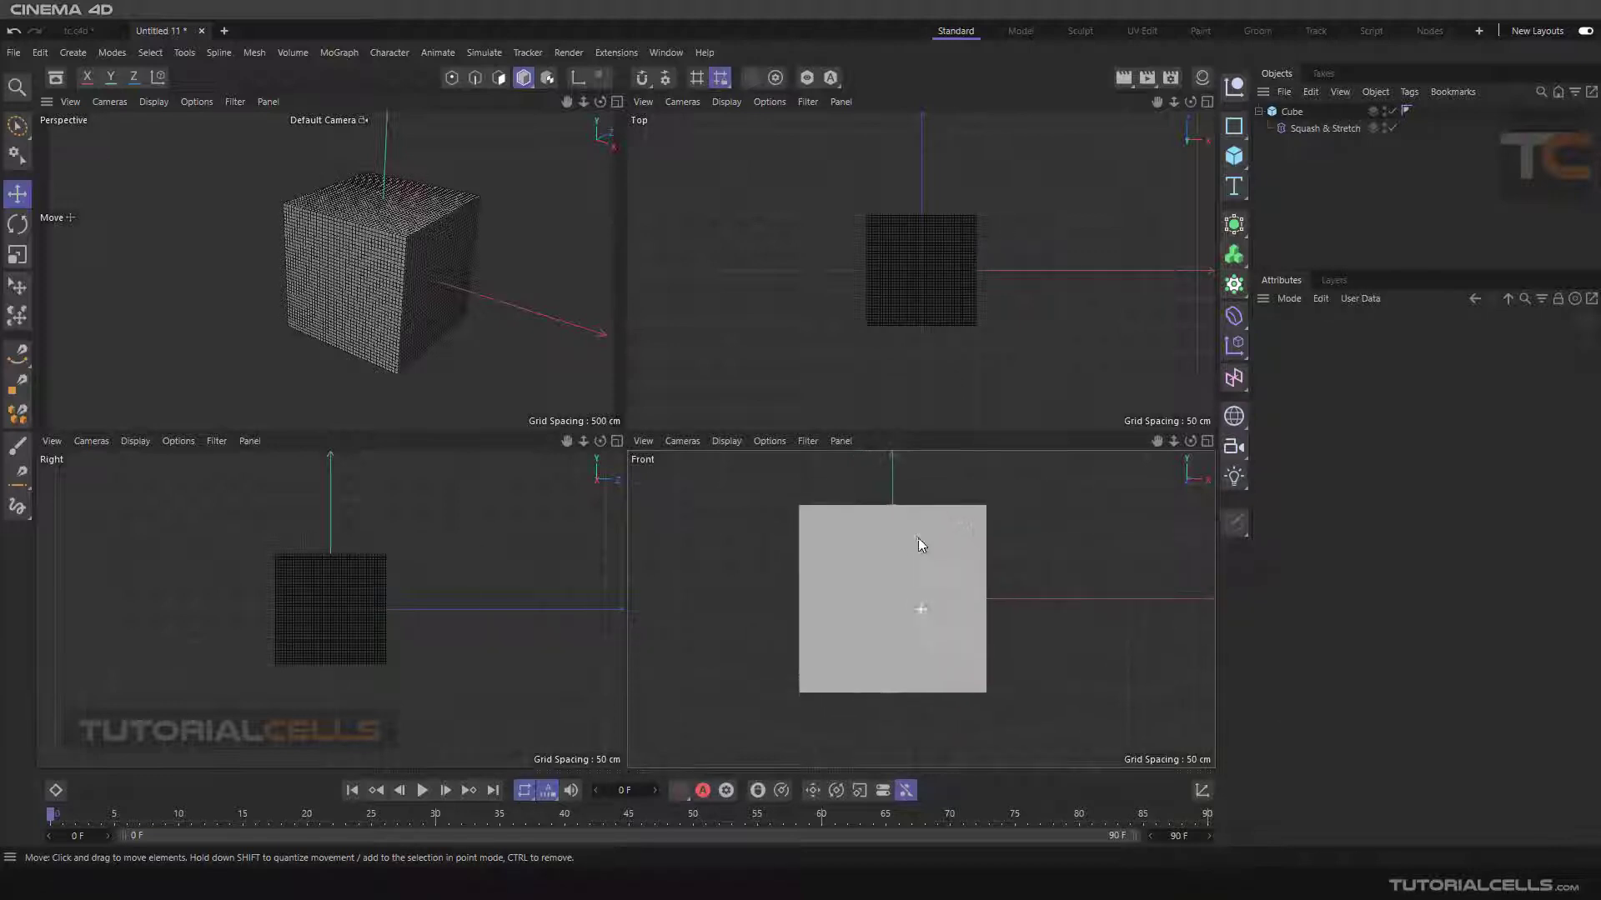
click(1304, 128)
click(1338, 341)
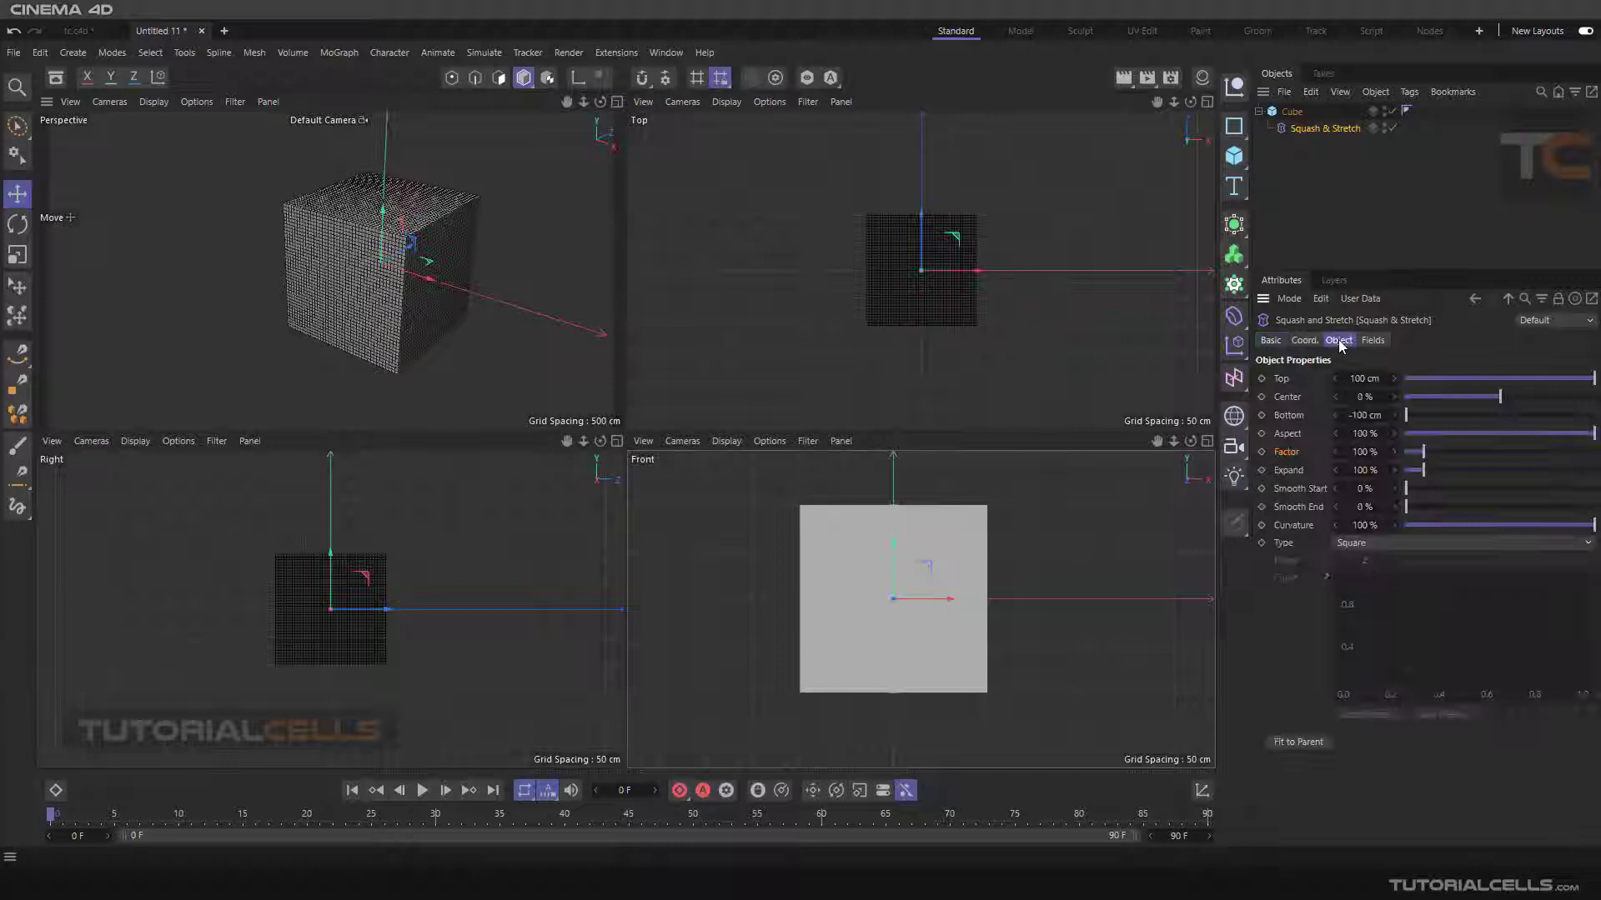
click(1434, 451)
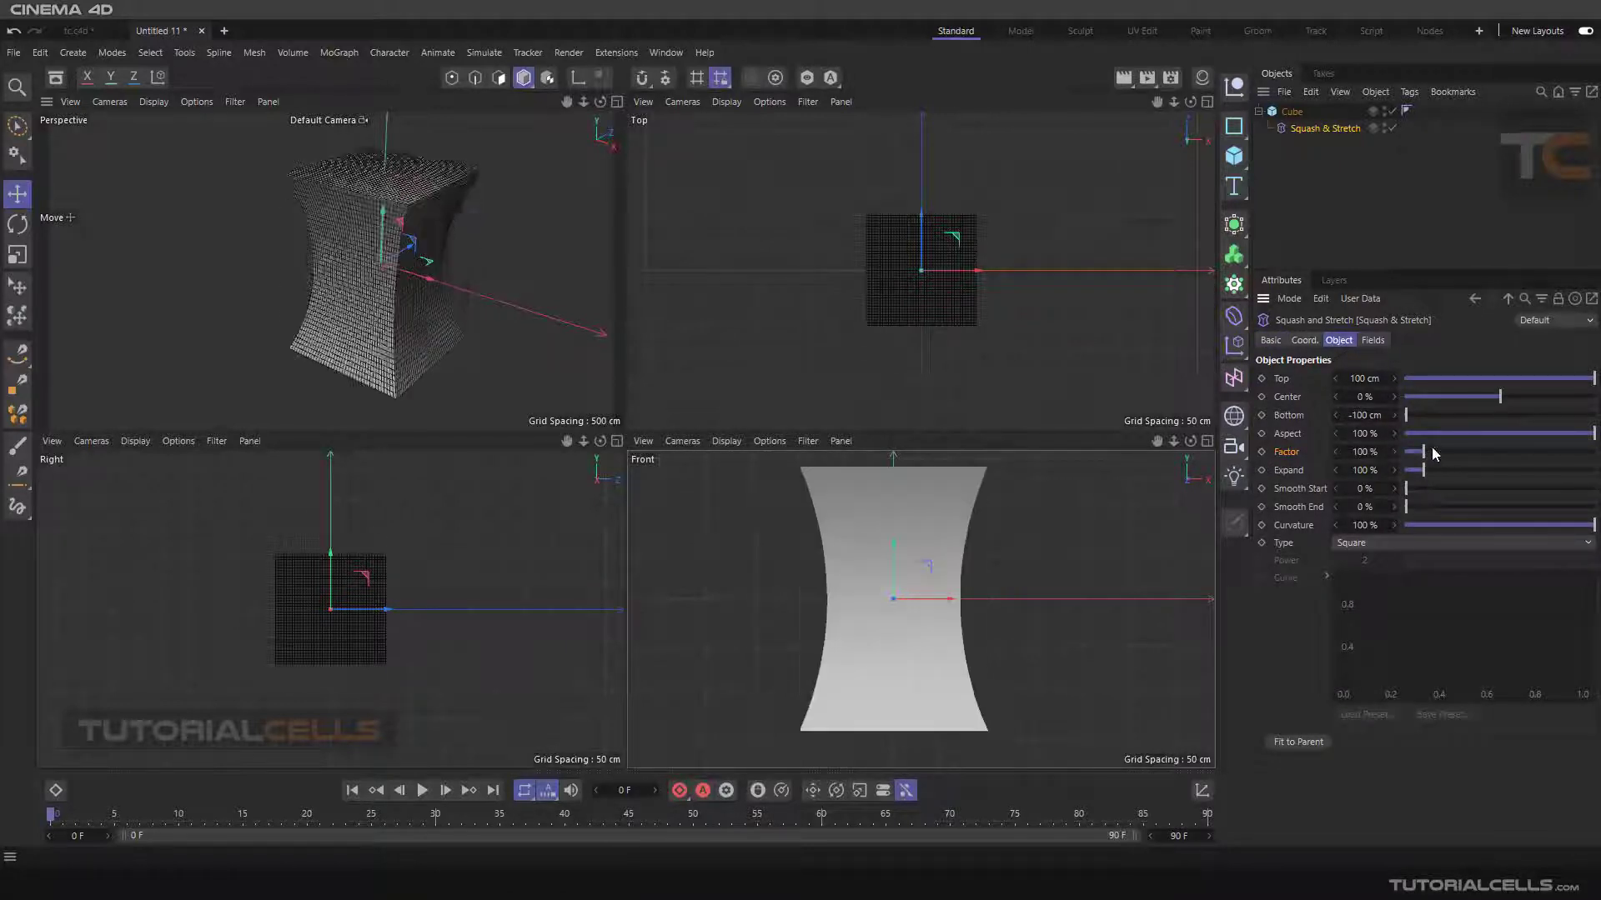
- Maximize the Front view and centre the pinched cube in it
middle_click(1032, 546)
scroll(725, 415, down, 4)
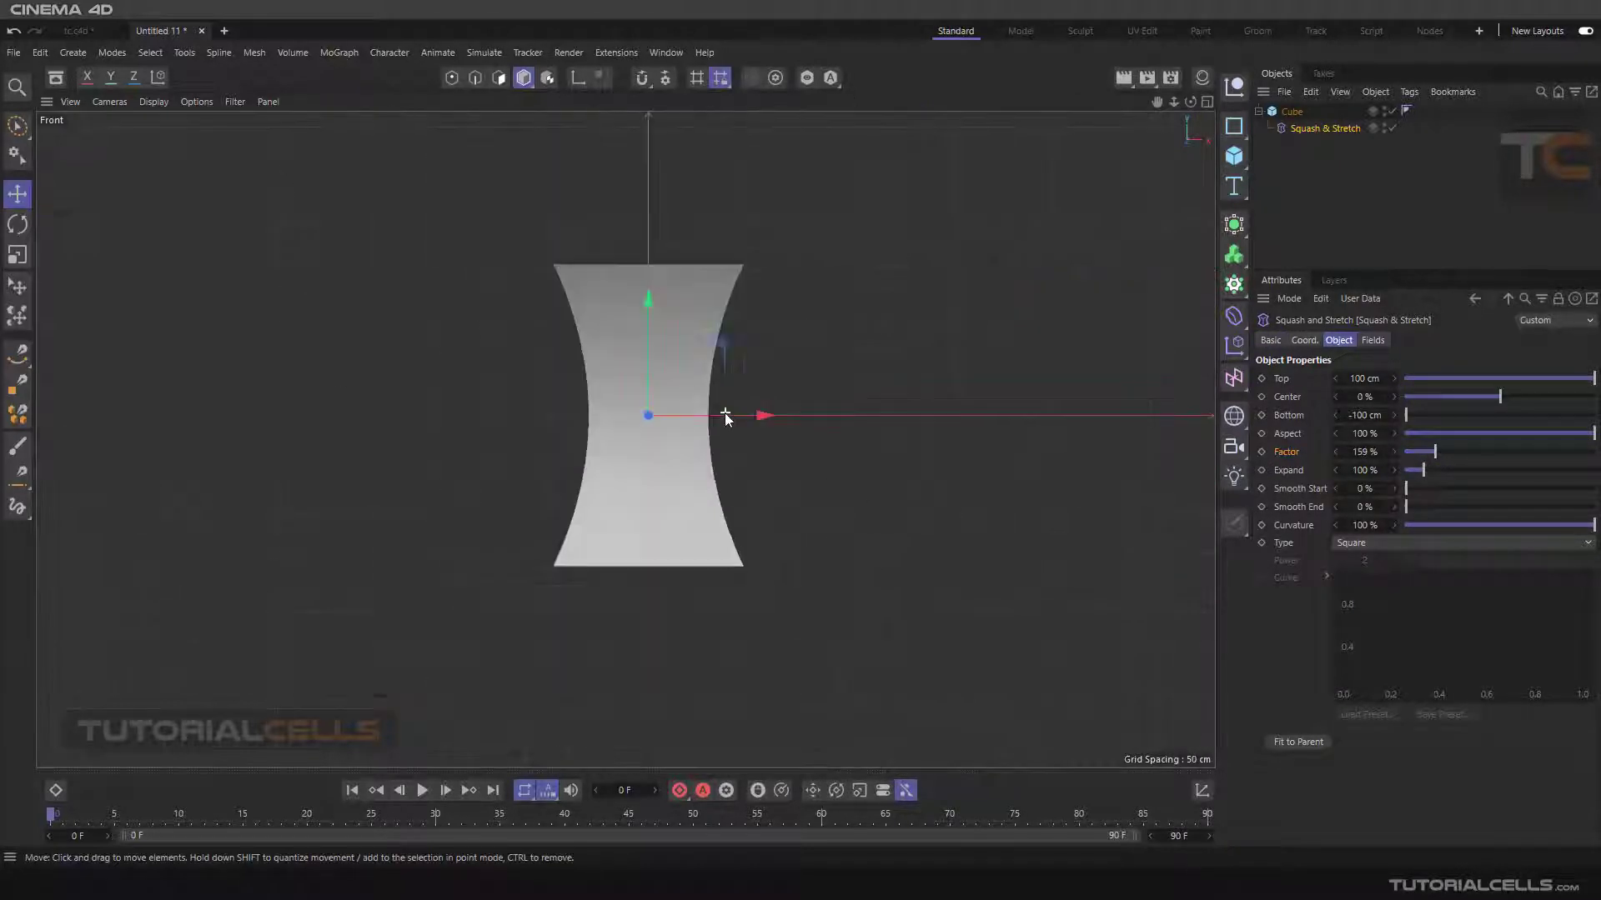
alt+middle_drag(726, 414, 793, 467)
scroll(762, 383, up, 2)
scroll(759, 388, down, 1)
alt+middle_drag(758, 387, 772, 342)
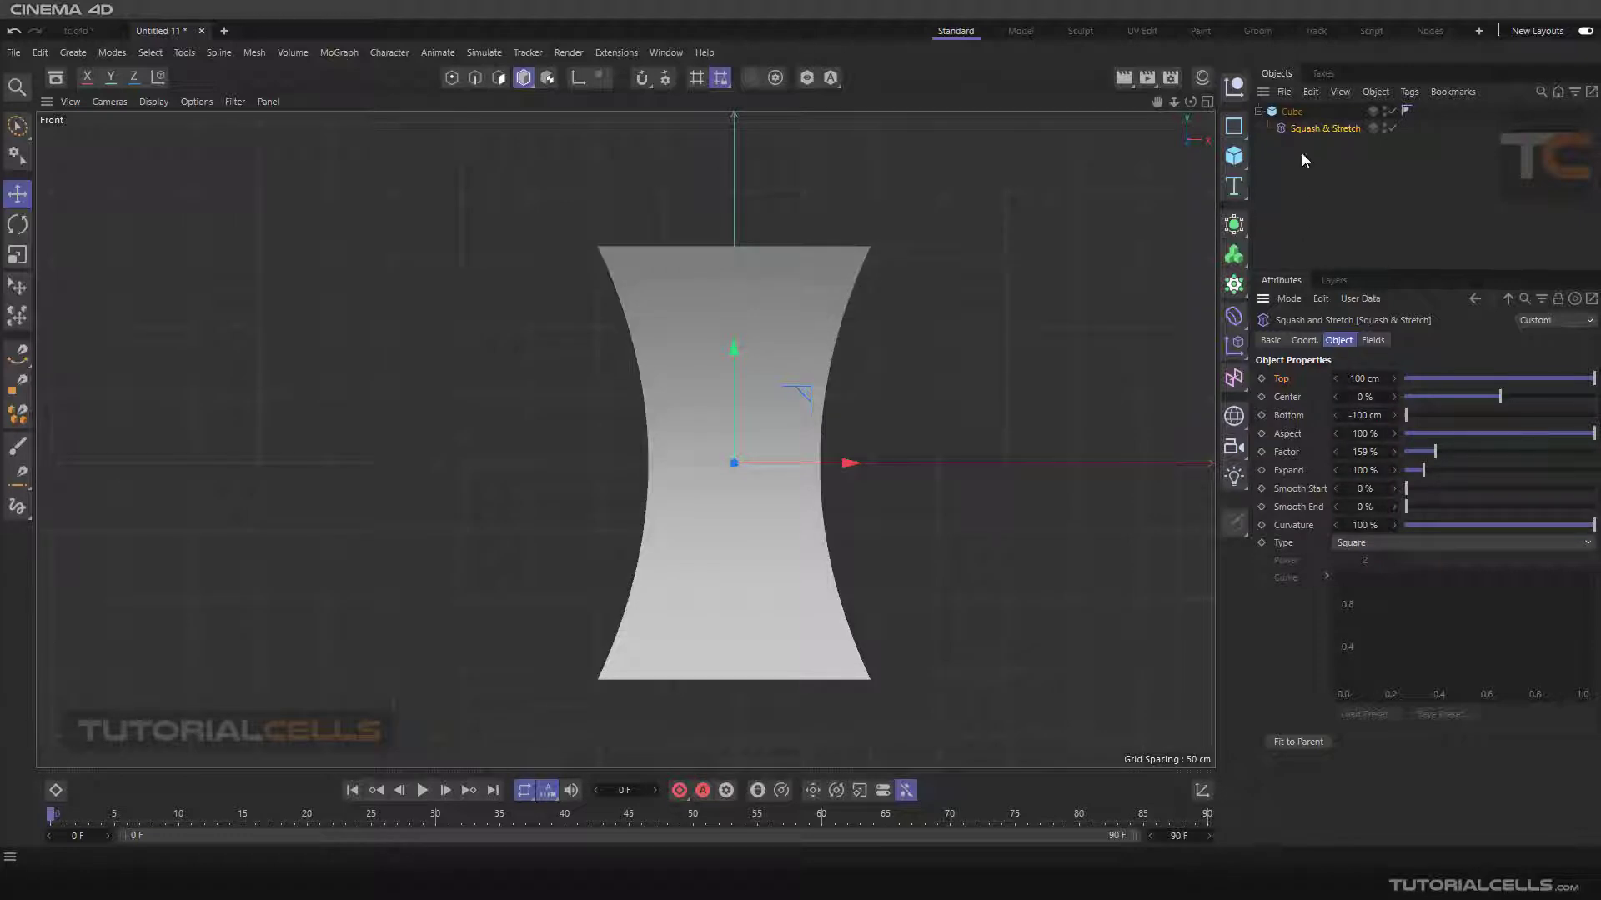
click(1292, 113)
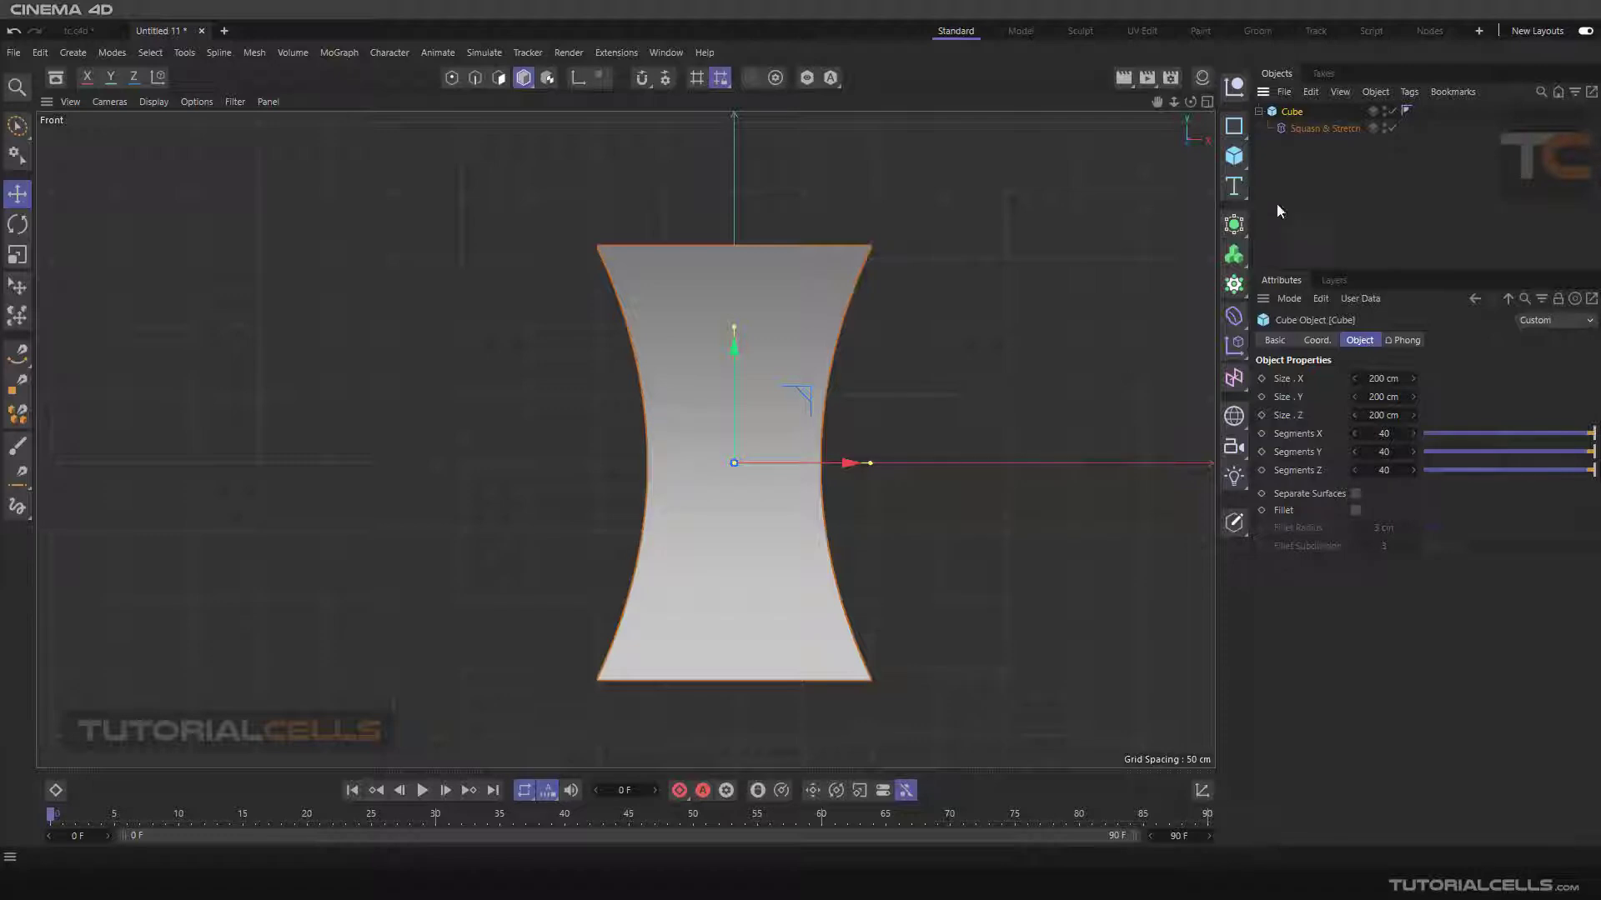
click(1294, 127)
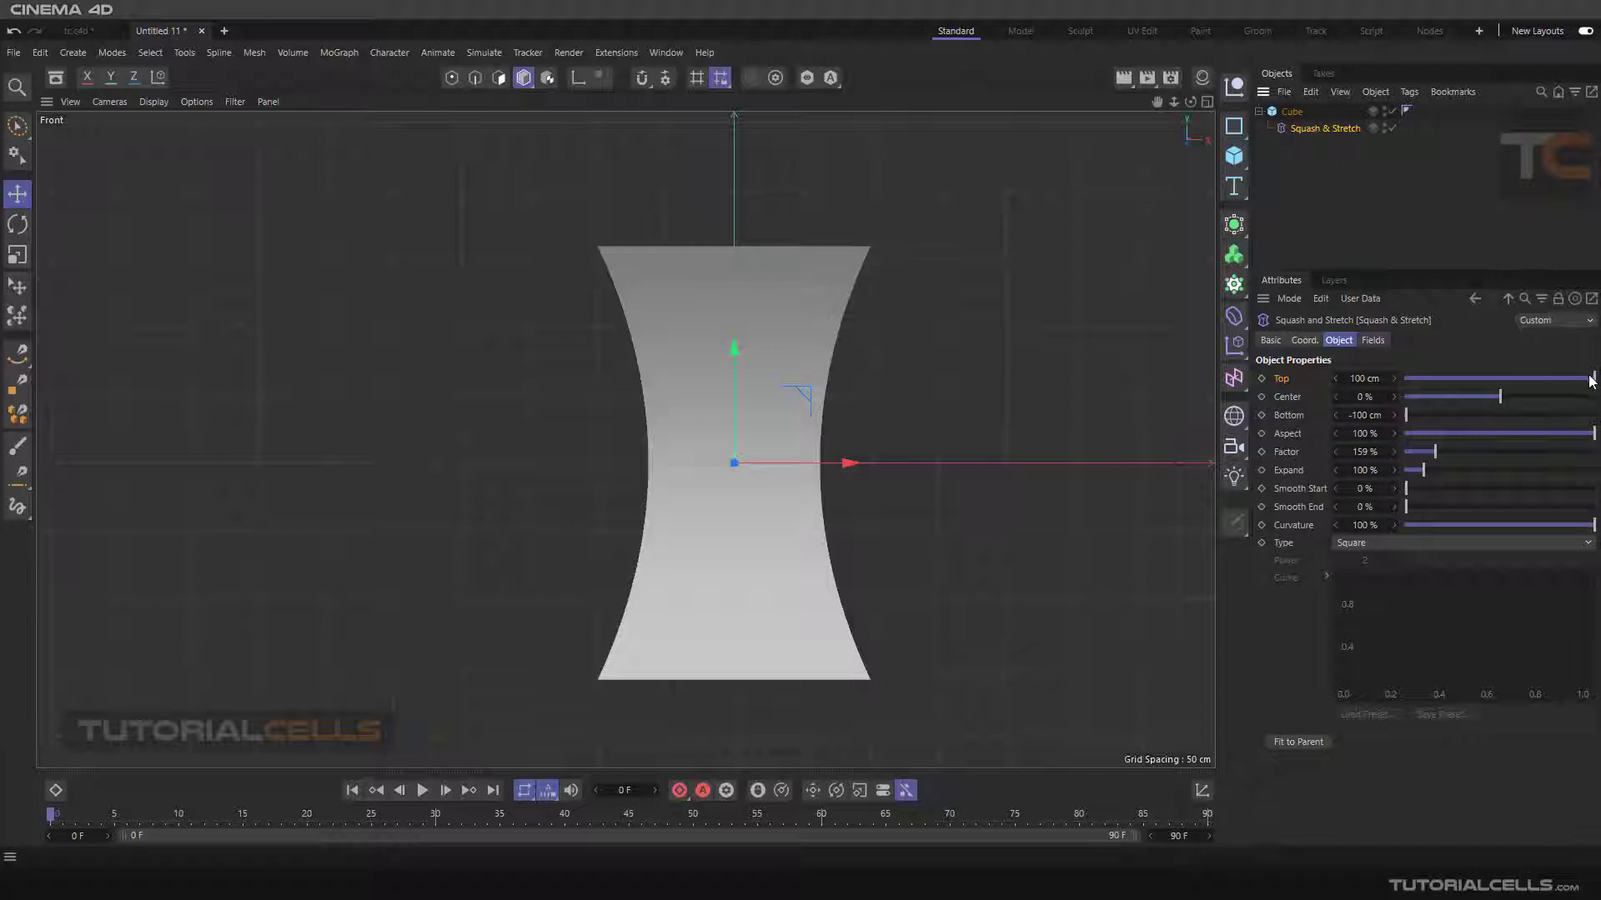
- Lower the deformer's Top to 66 cm and toggle the cube off and on
drag(1593, 382, 1538, 375)
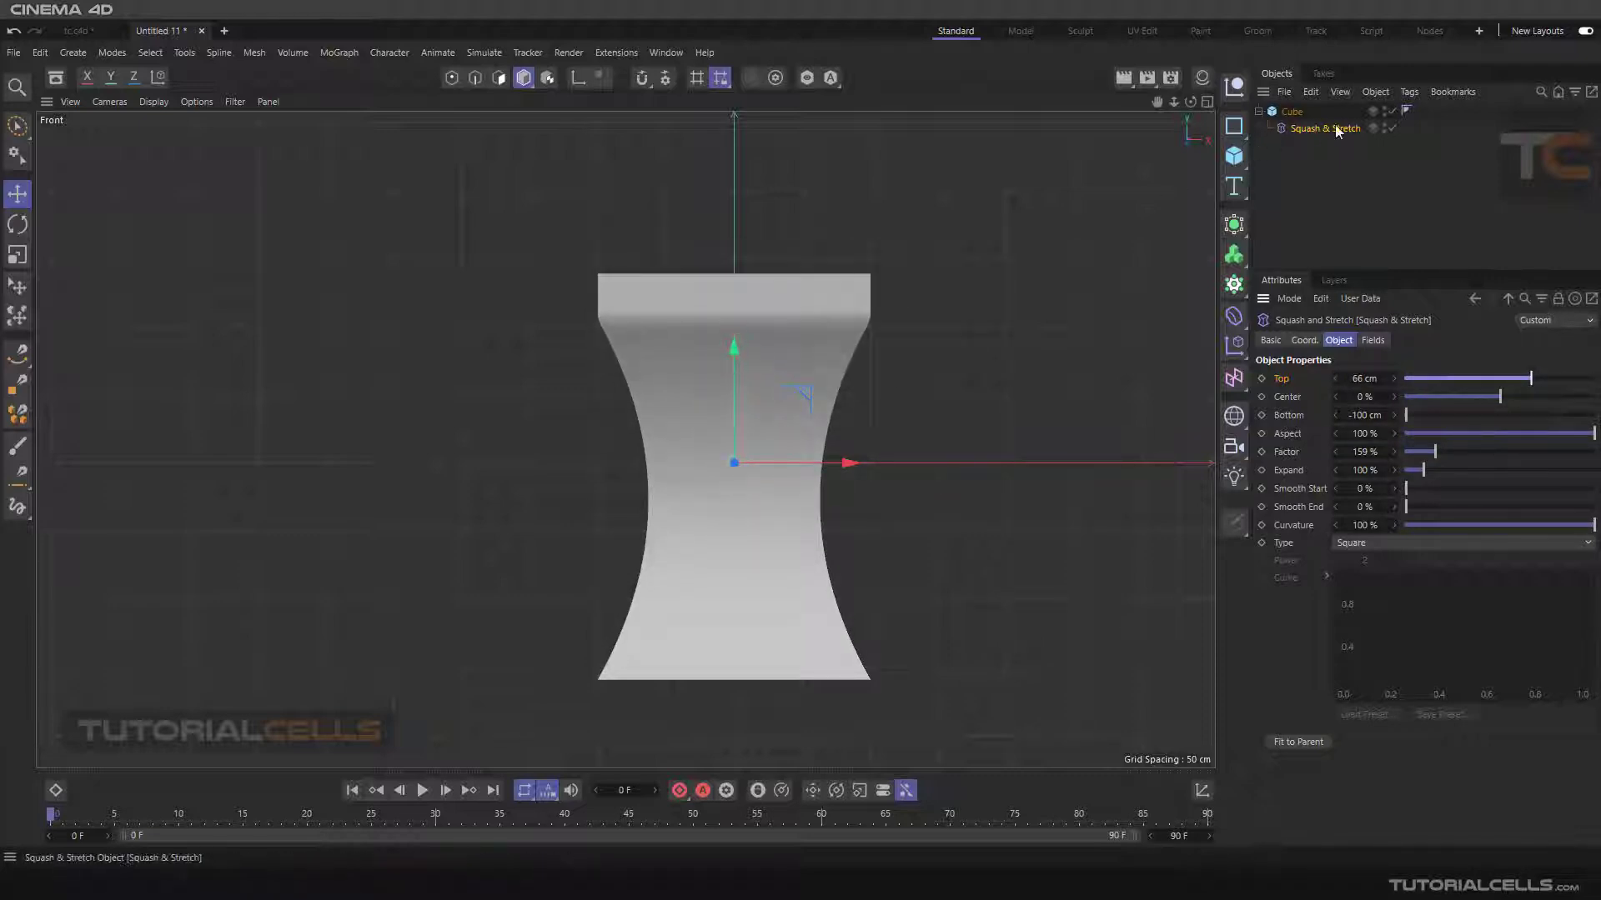
click(1392, 111)
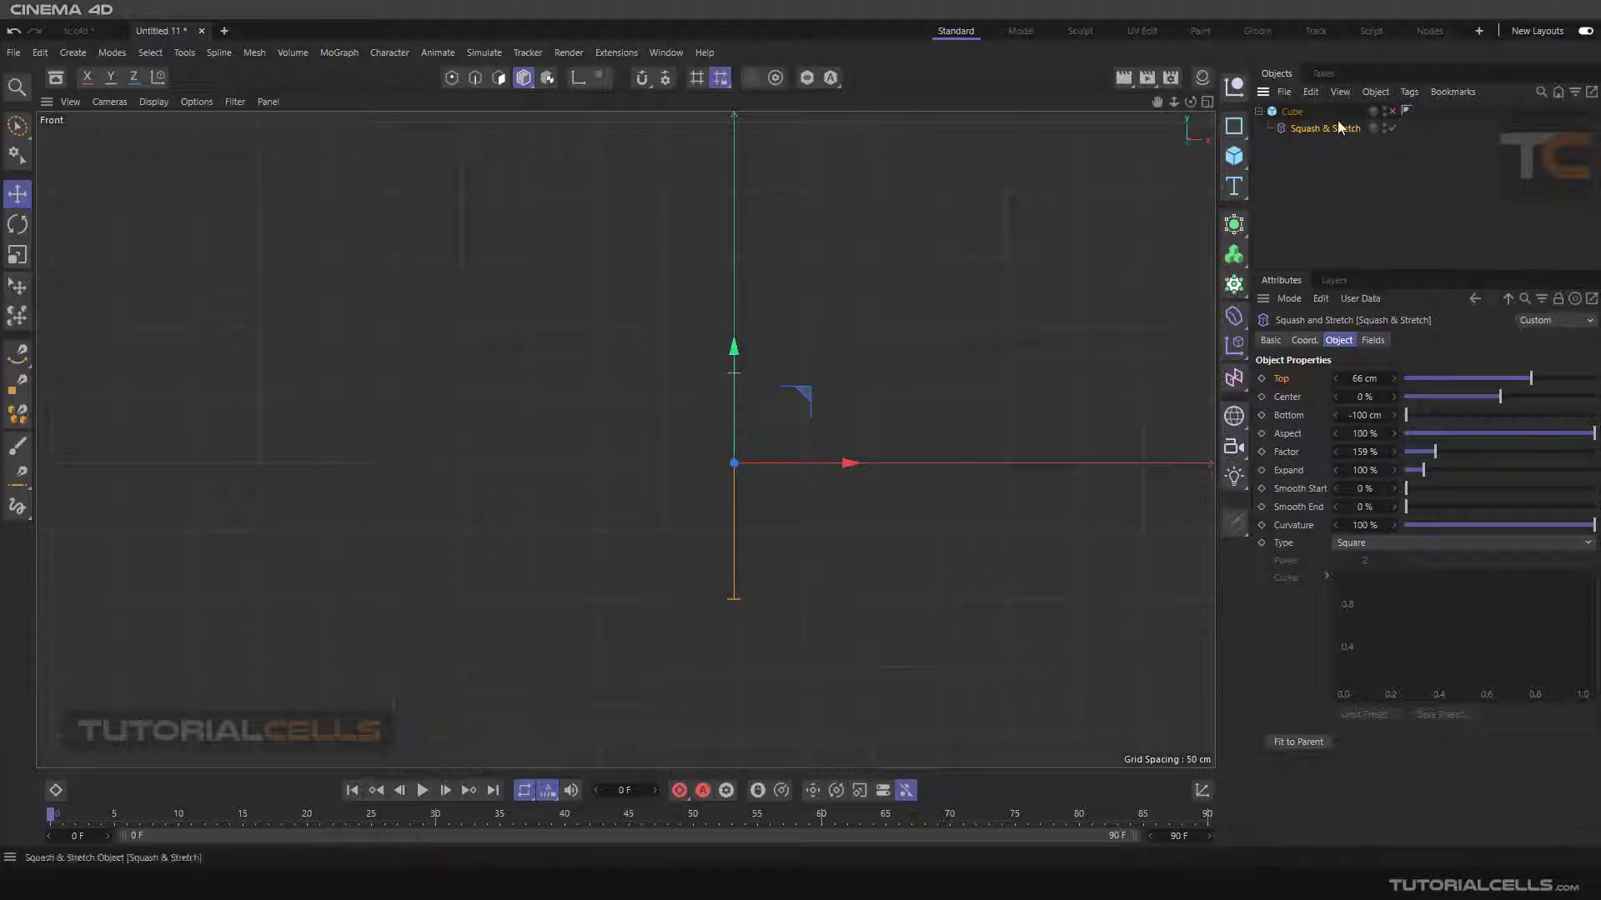
click(1391, 111)
- Turn on X-Ray in the cube's Basic properties so it appears see-through
click(1290, 111)
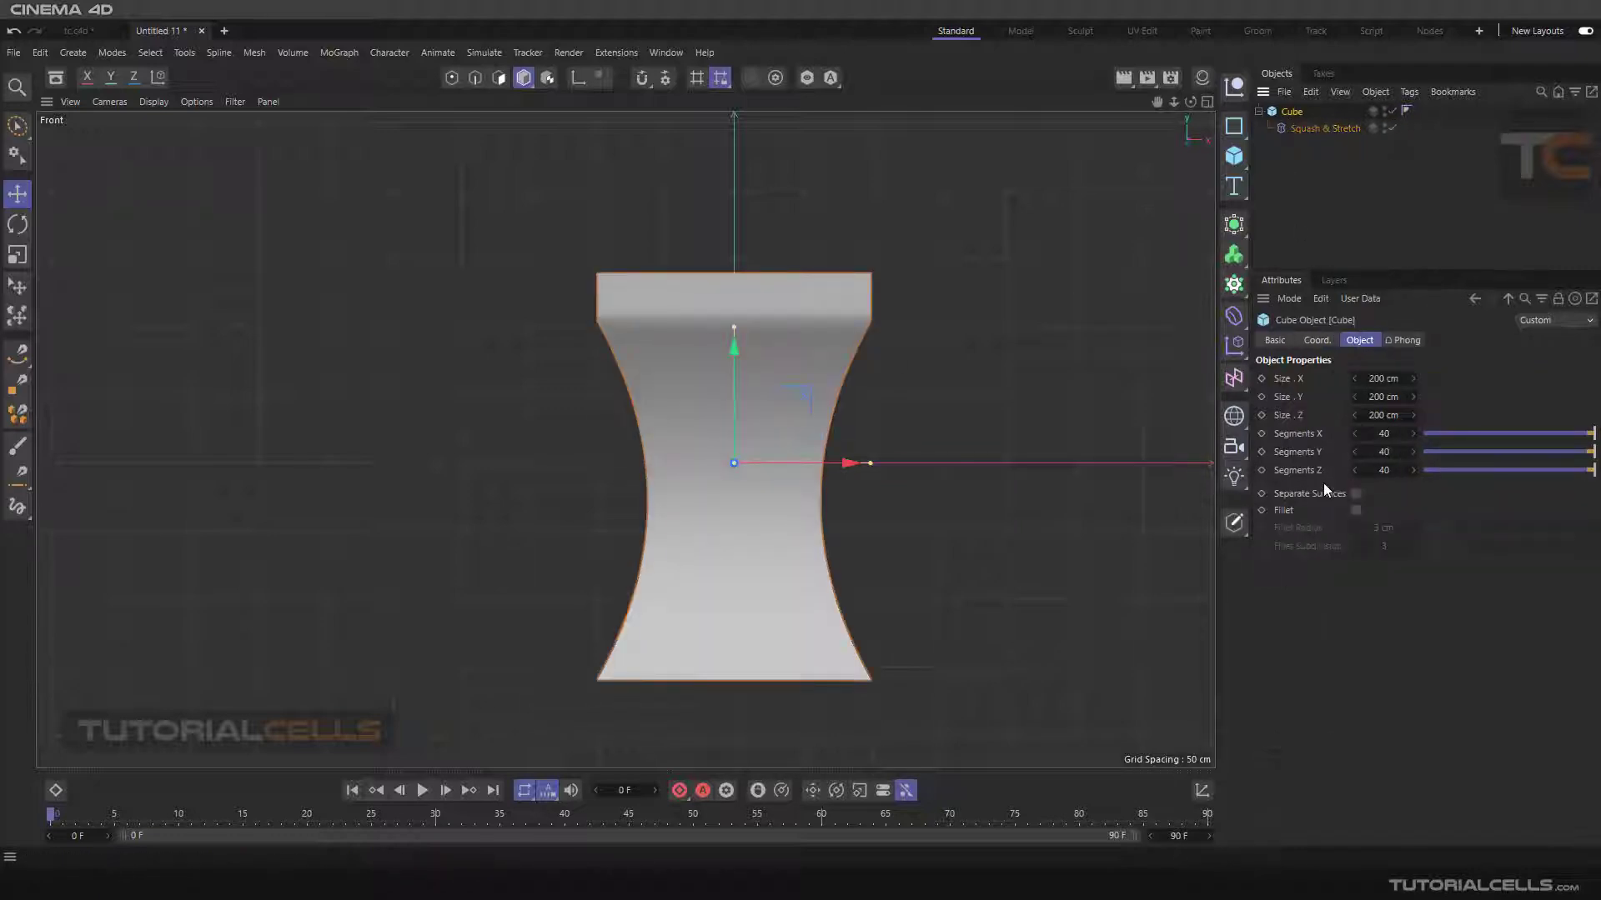
click(1276, 340)
click(1358, 522)
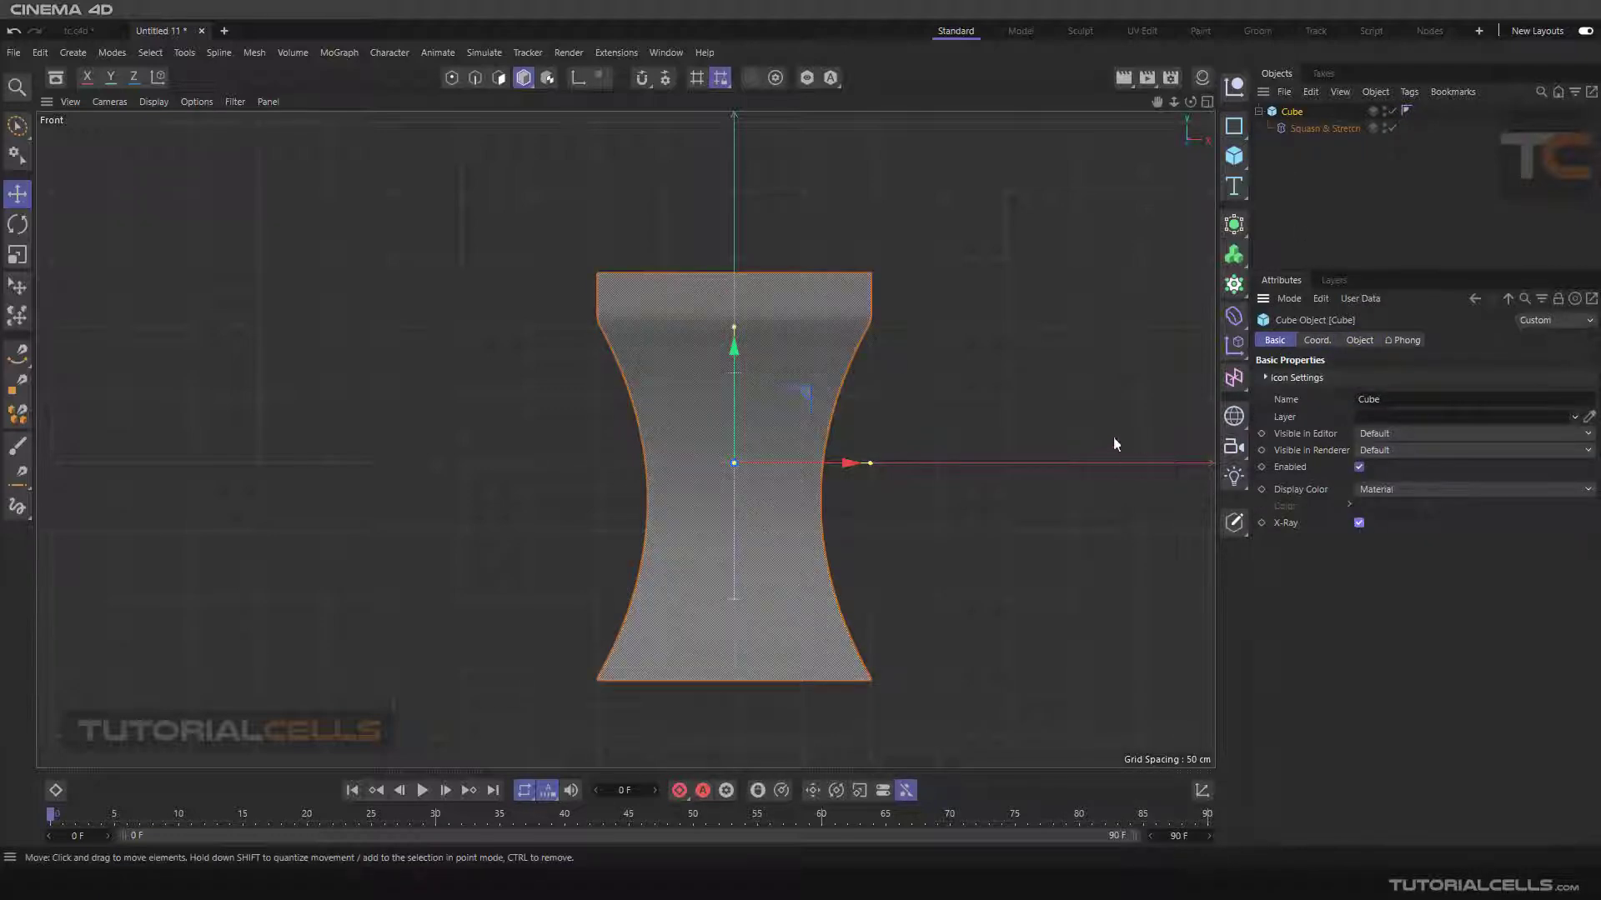
click(901, 387)
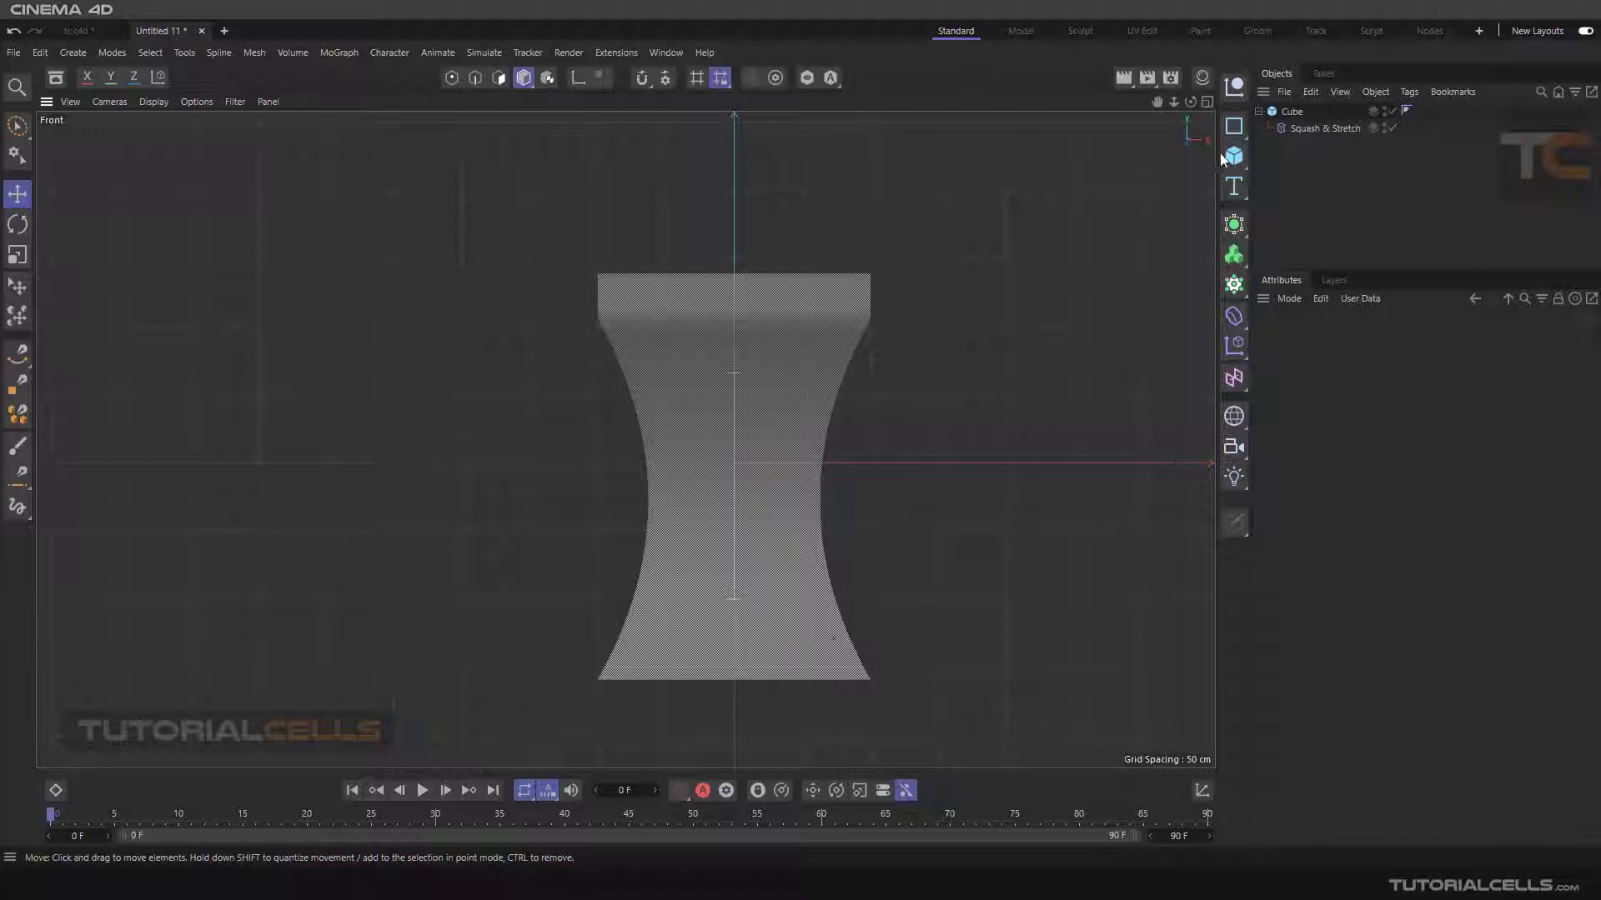
- Restore the deformer's Top to 100 cm and Center to 0 %, after trying the Bottom and Center sliders
click(1294, 129)
click(1338, 341)
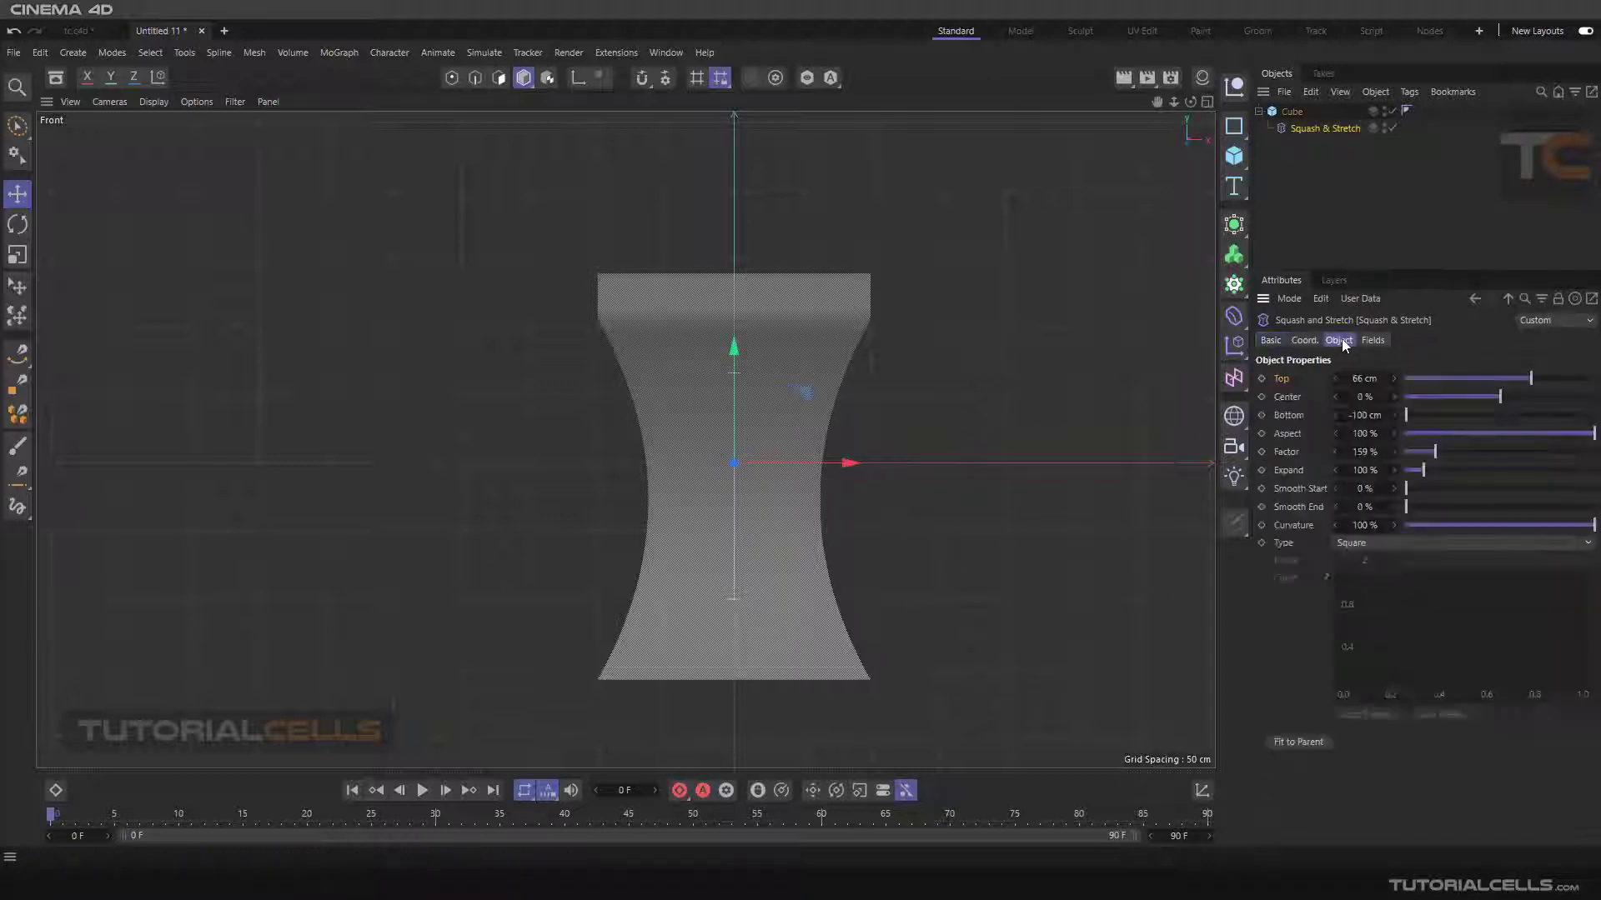
drag(1523, 380, 1594, 377)
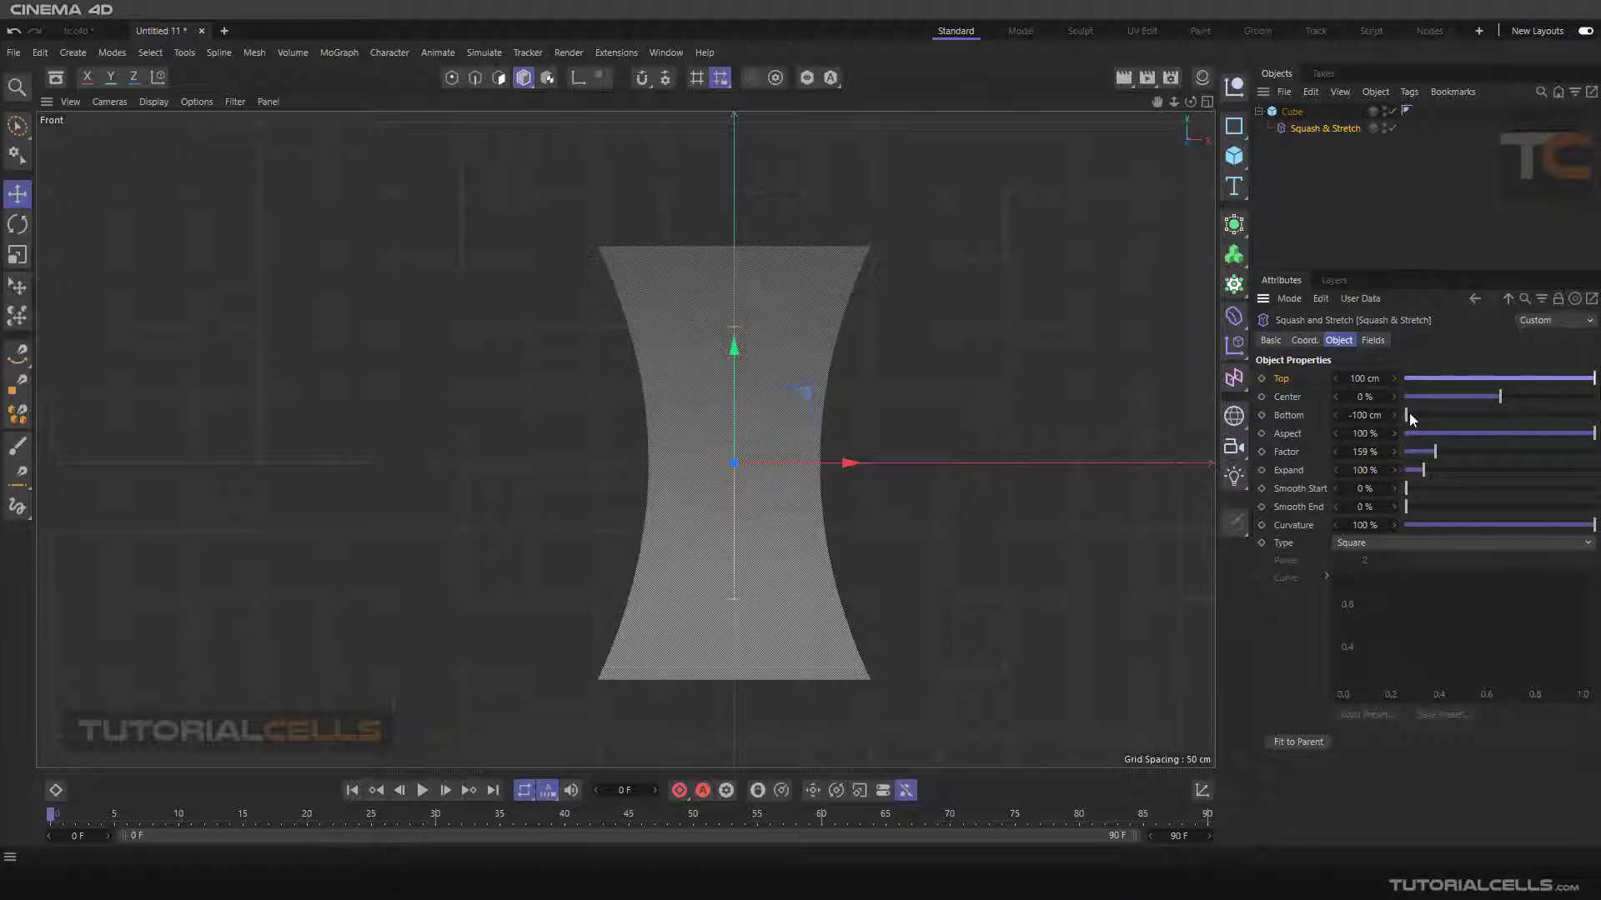
mouse_move(1409, 413)
mouse_down()
mouse_move(1489, 427)
mouse_move(1394, 429)
mouse_up()
mouse_move(1510, 404)
mouse_down()
mouse_move(1565, 397)
mouse_move(1439, 411)
mouse_move(1572, 413)
mouse_move(1481, 416)
mouse_move(1514, 417)
mouse_up()
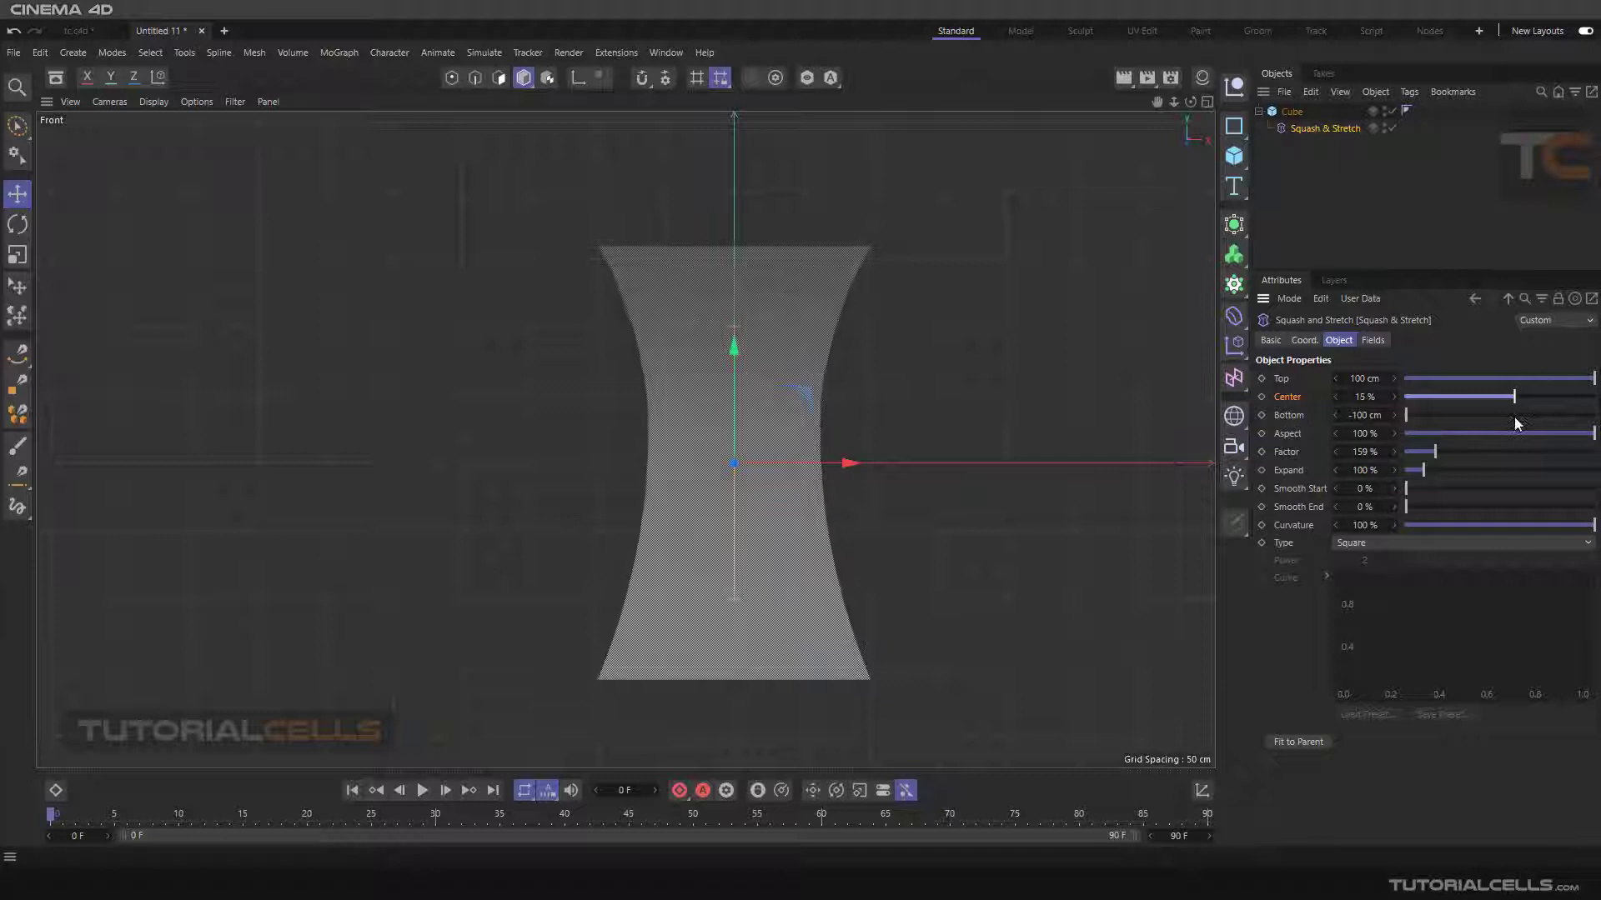
right_click(1394, 398)
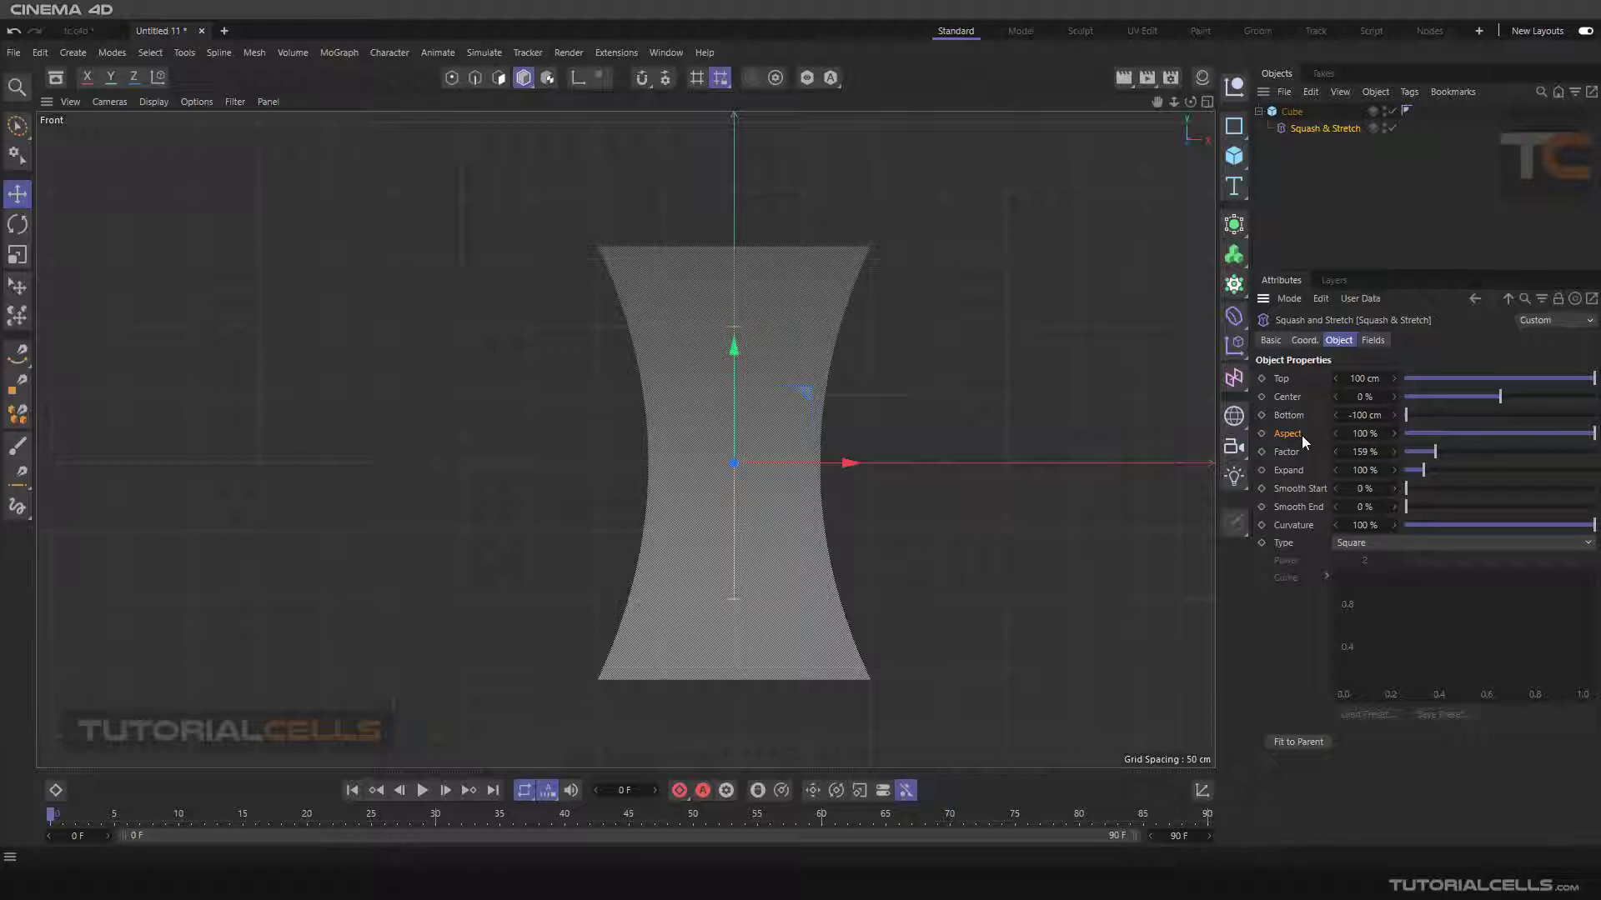
- Maximize the Perspective view and orbit around the pinched cube
middle_click(630, 387)
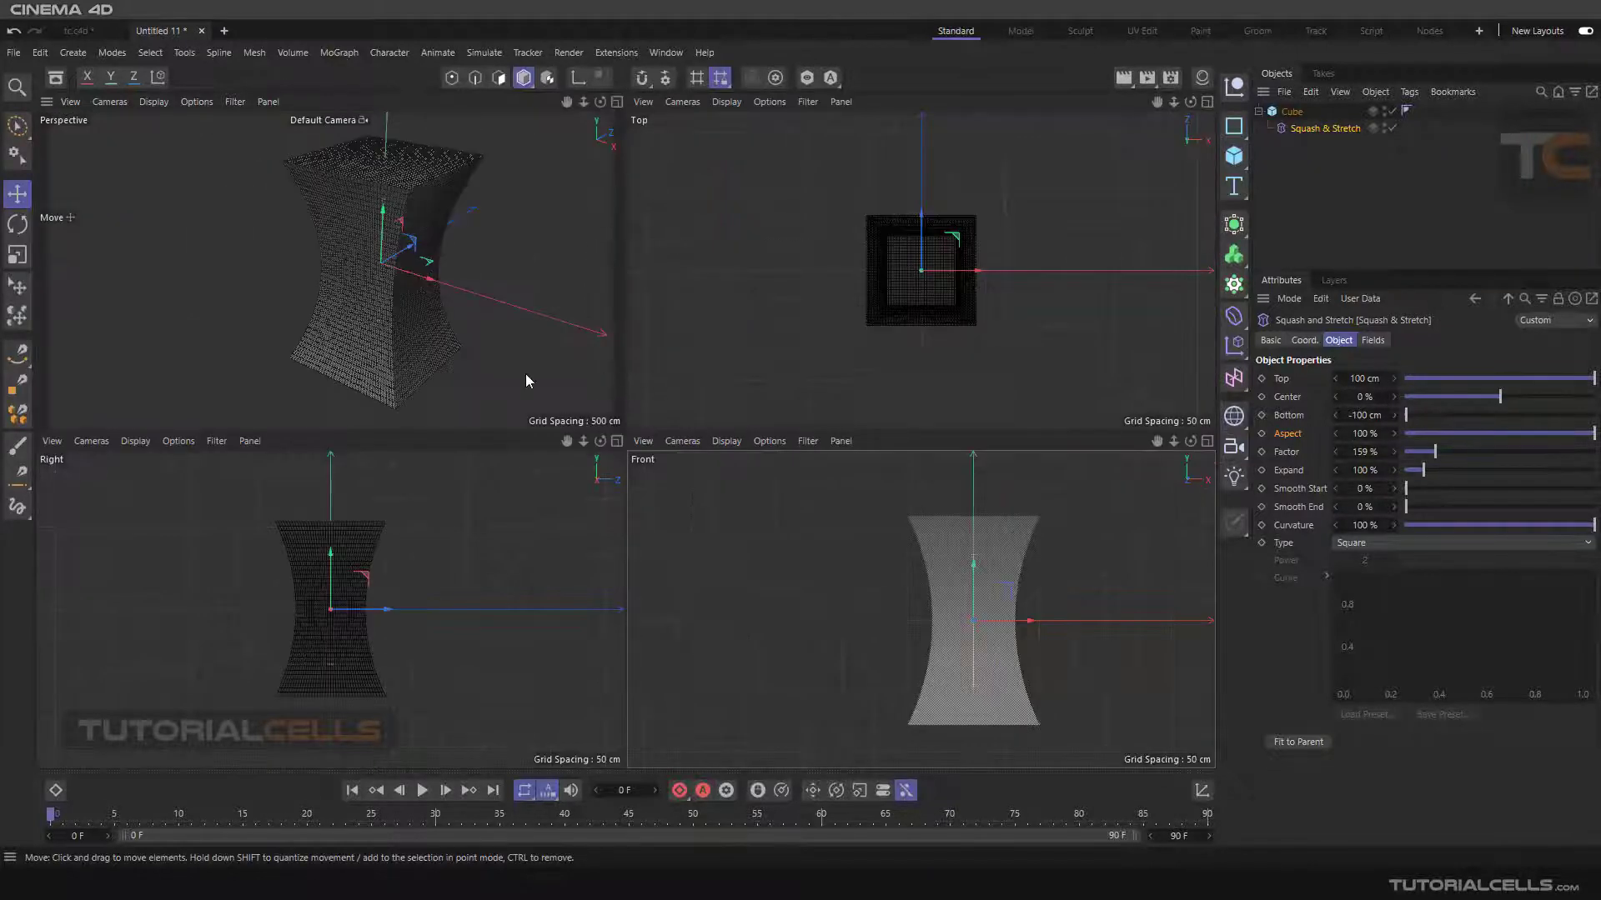
middle_click(457, 312)
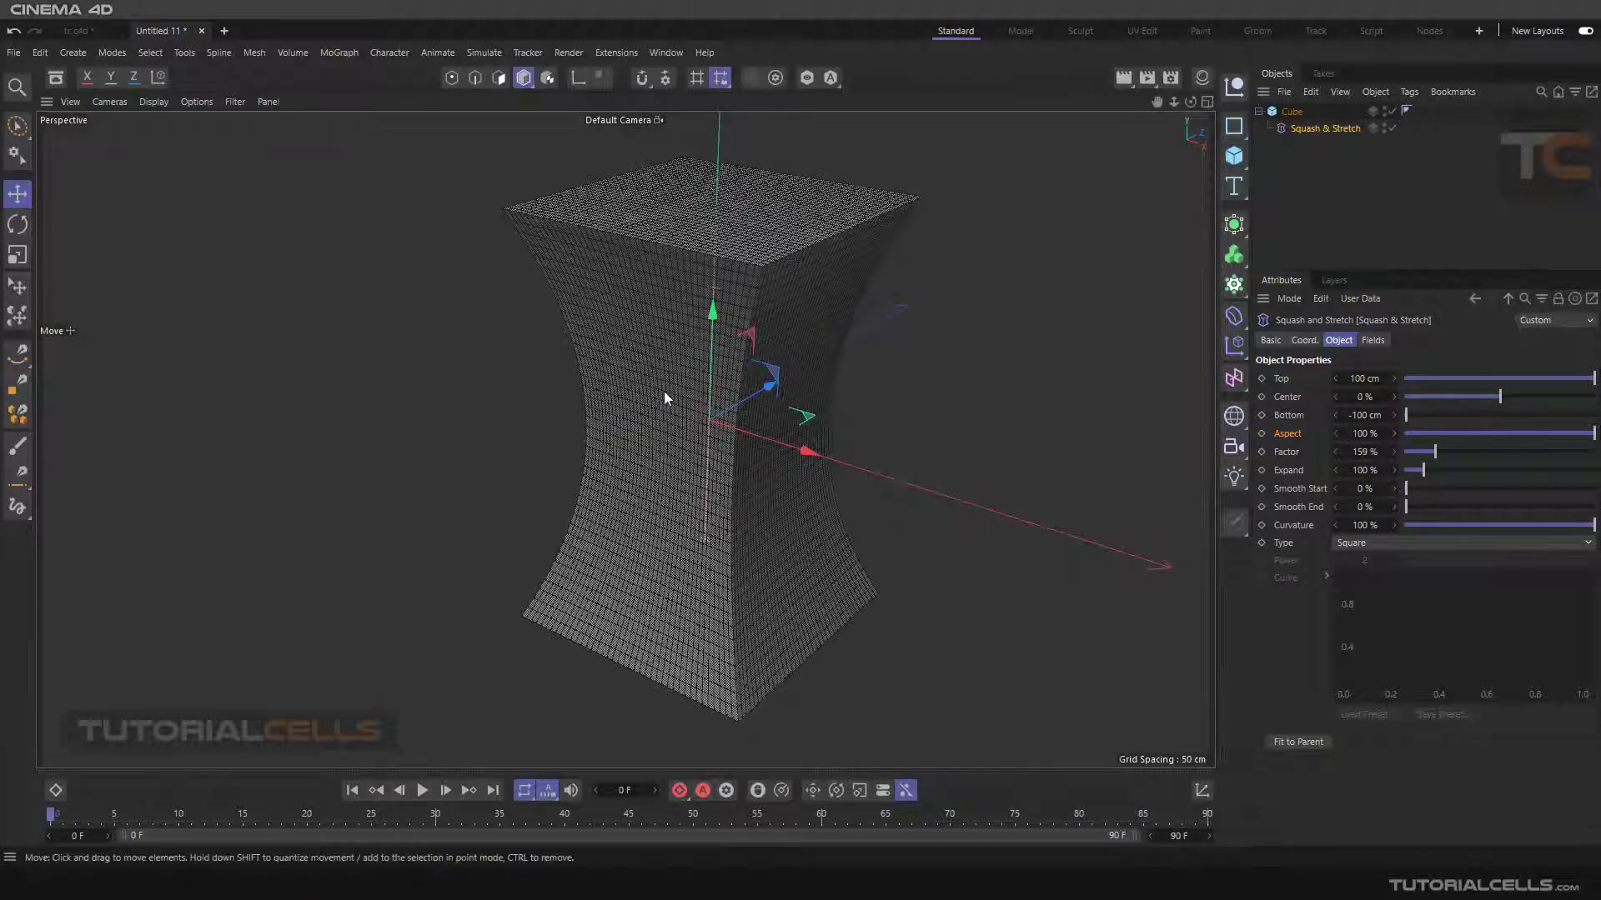
scroll(664, 396, down, 3)
mouse_move(742, 404)
alt+mouse_down()
mouse_move(861, 390)
mouse_move(515, 390)
mouse_move(747, 382)
mouse_move(718, 385)
alt+mouse_up()
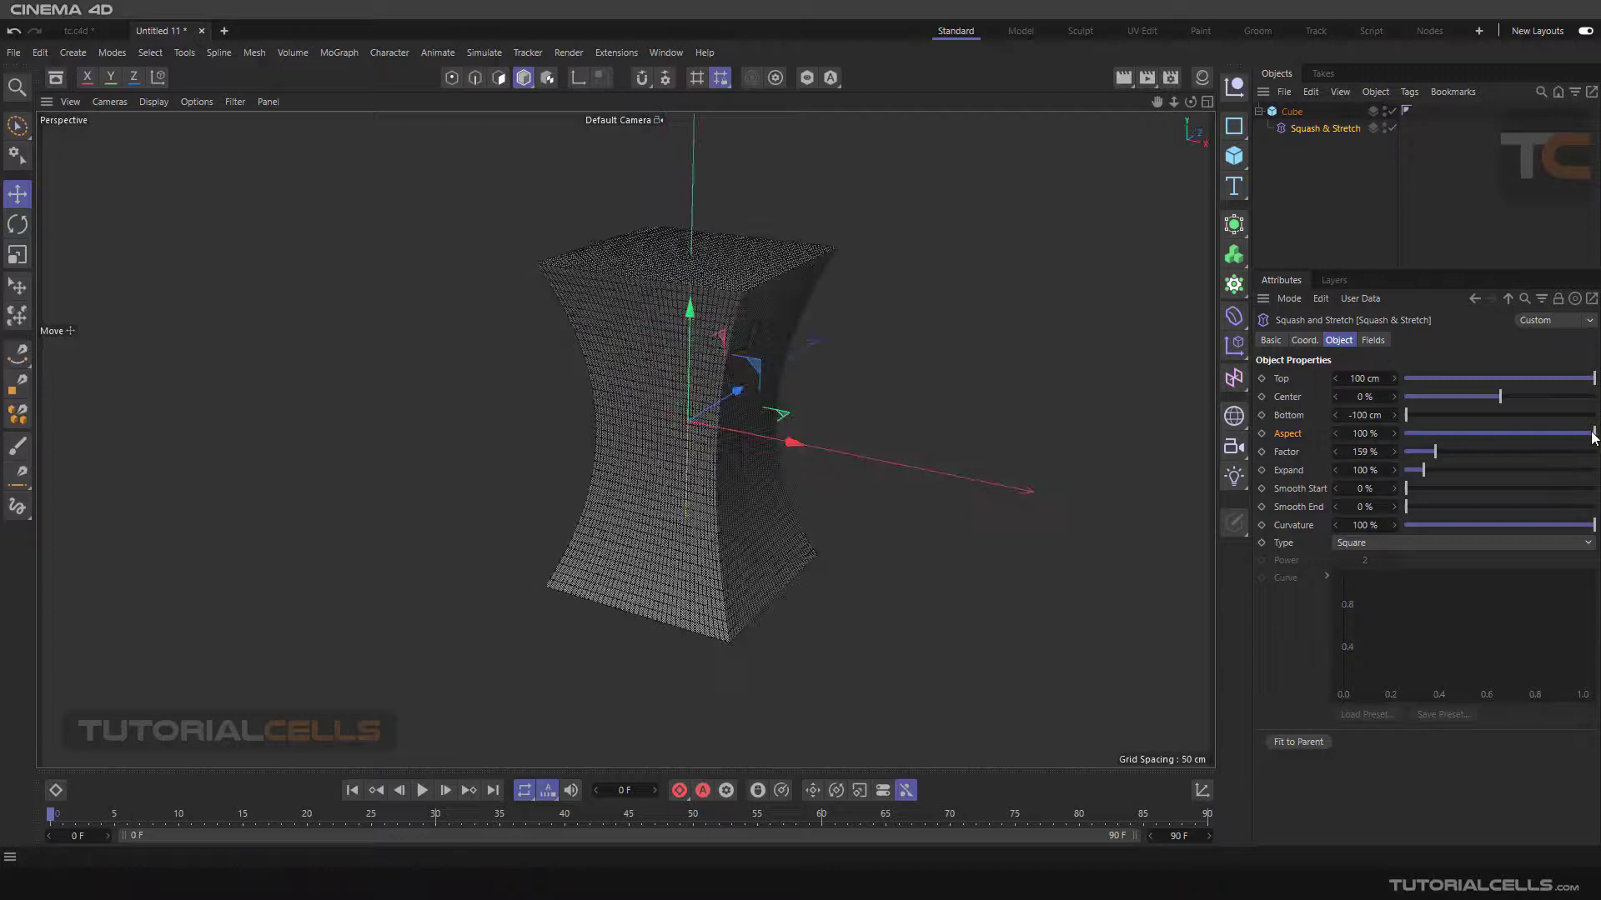
- Sweep the deformer's Aspect from 86 % up to 238 %, then return it to 100 %
drag(1593, 434, 1318, 432)
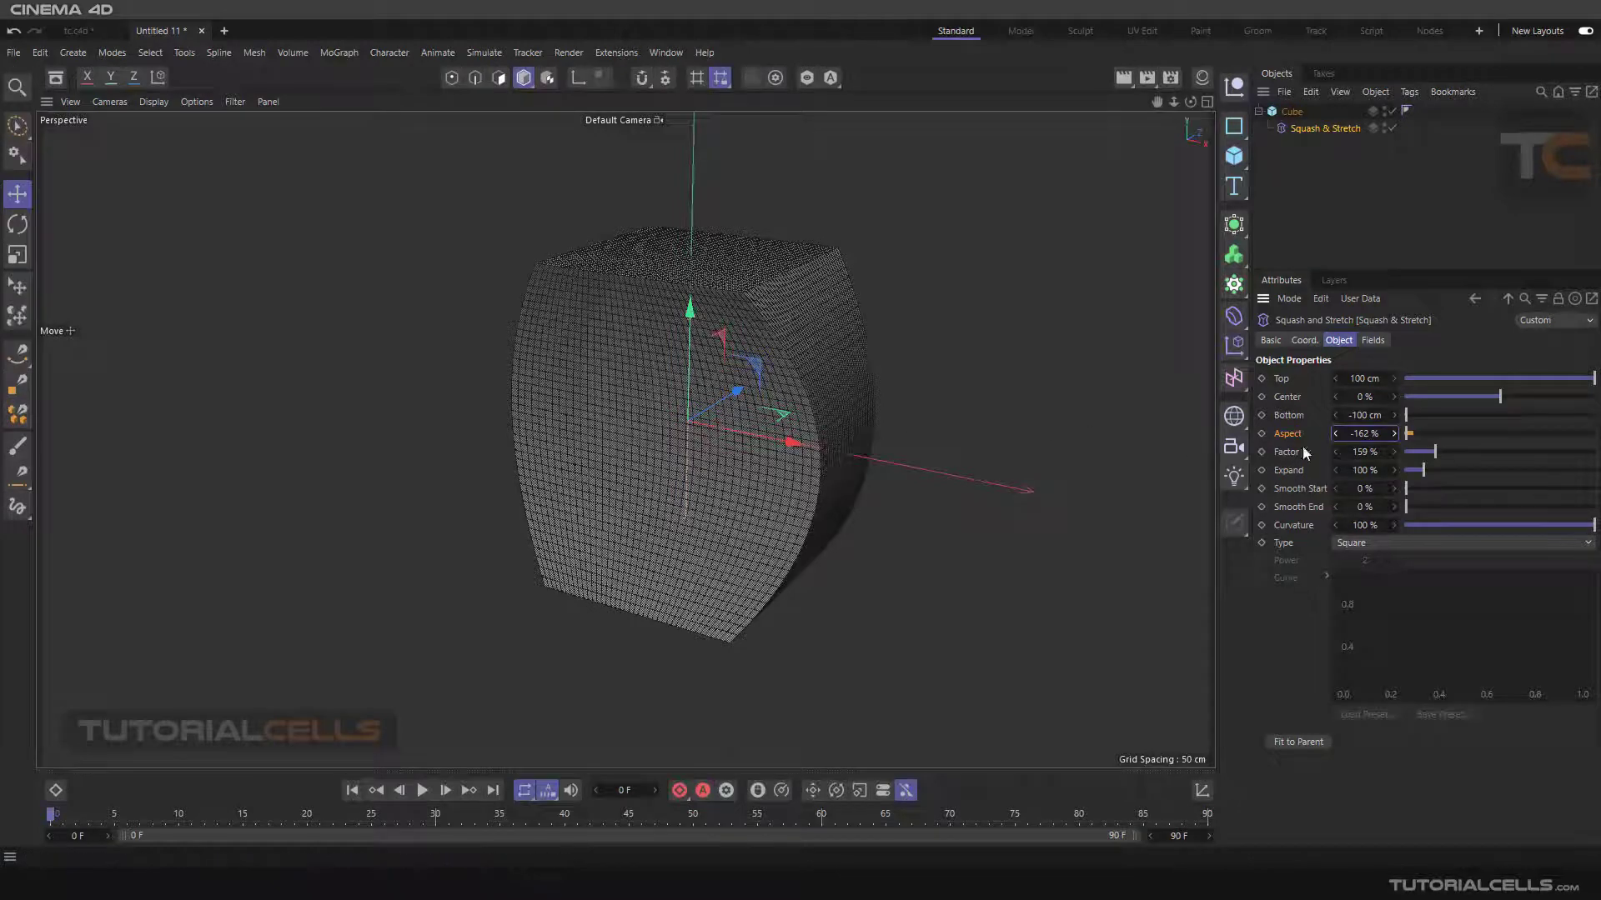
drag(1355, 433, 1518, 433)
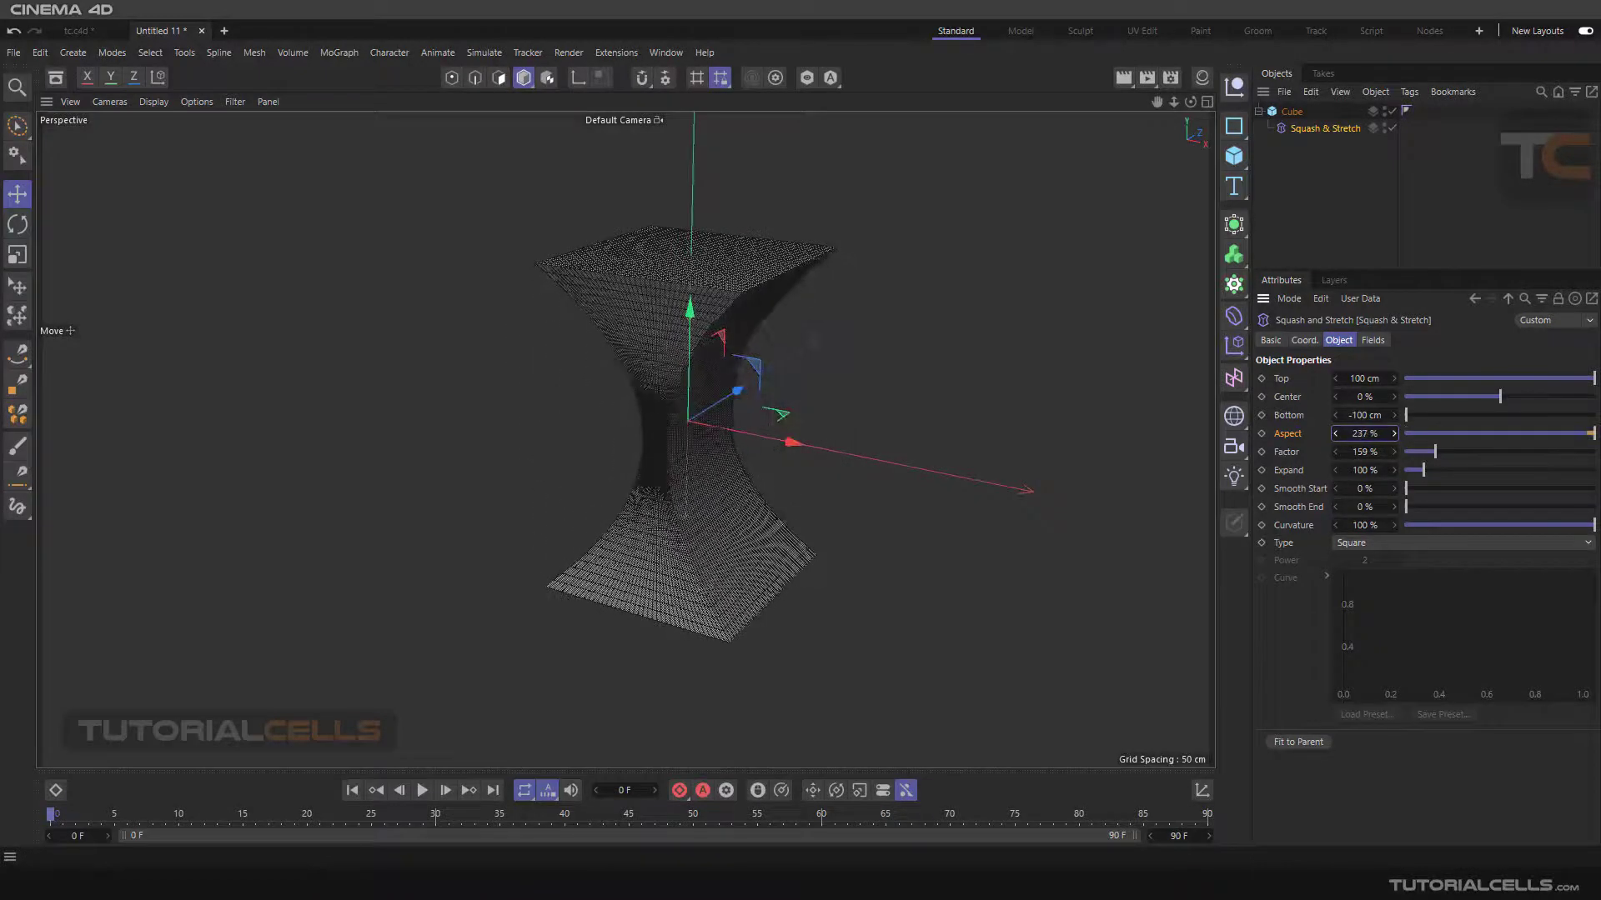
alt+drag(717, 412, 687, 448)
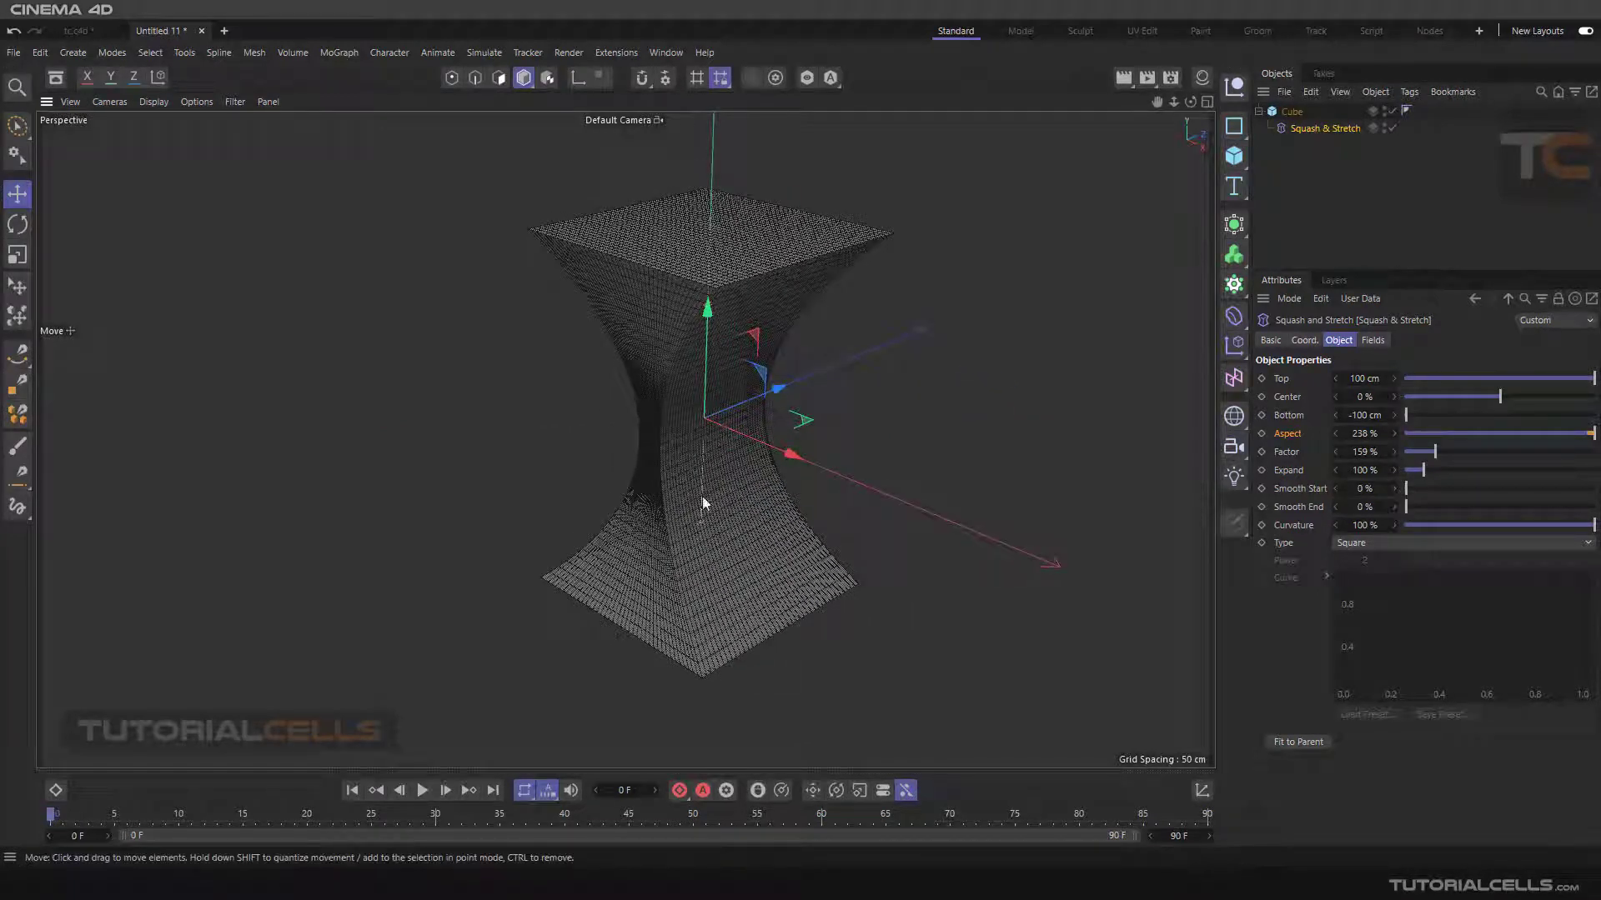
alt+drag(708, 476, 752, 474)
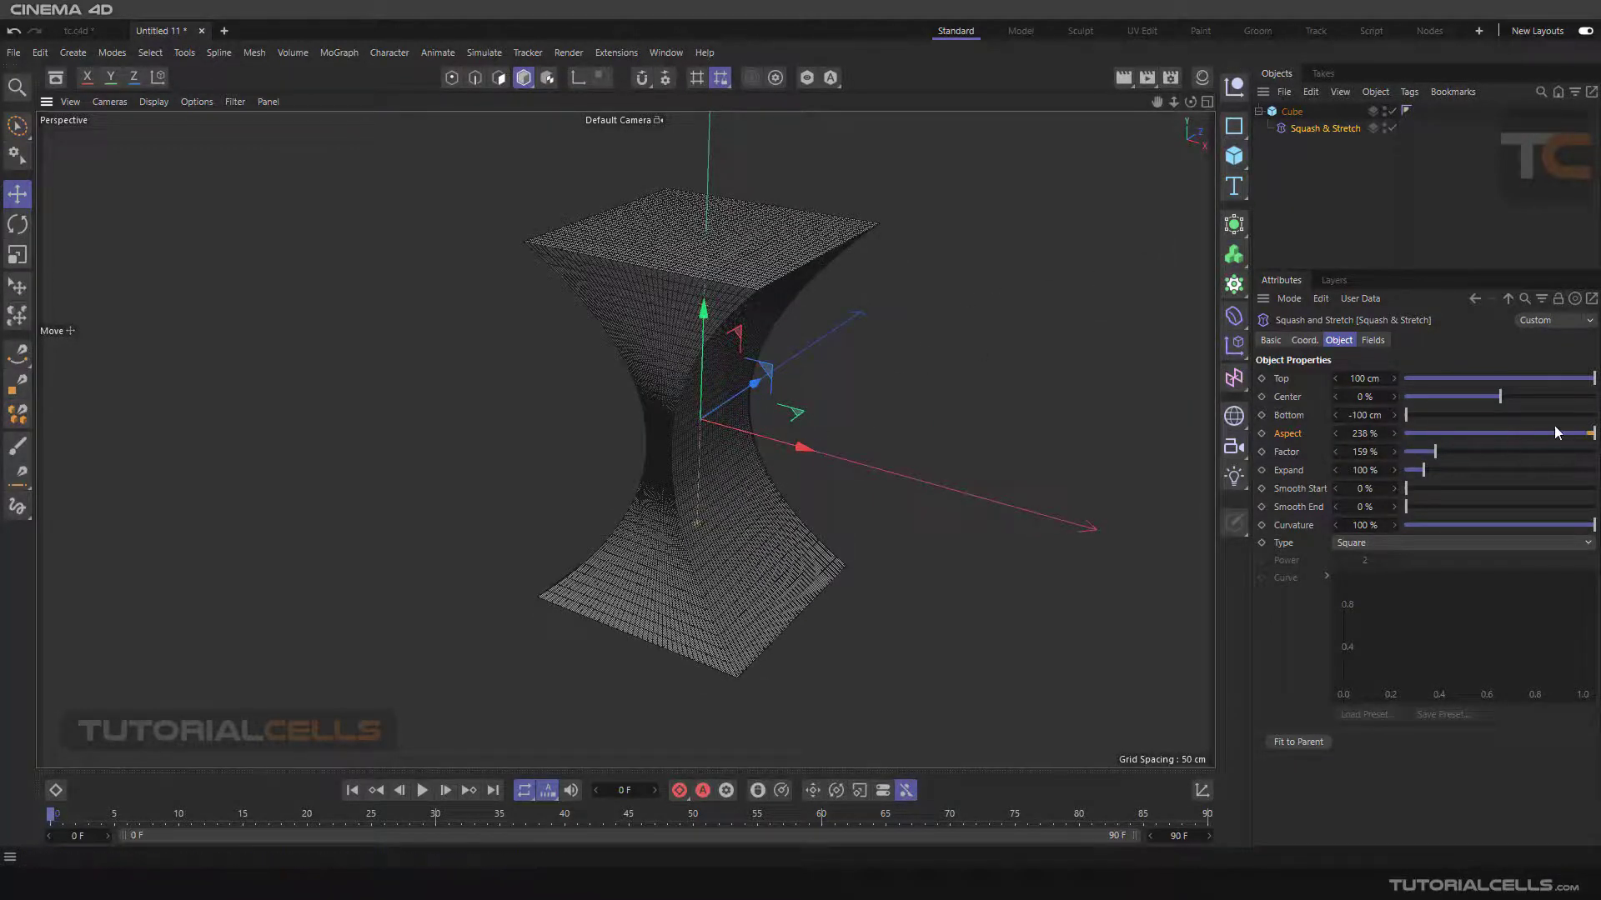
drag(1555, 428, 1594, 433)
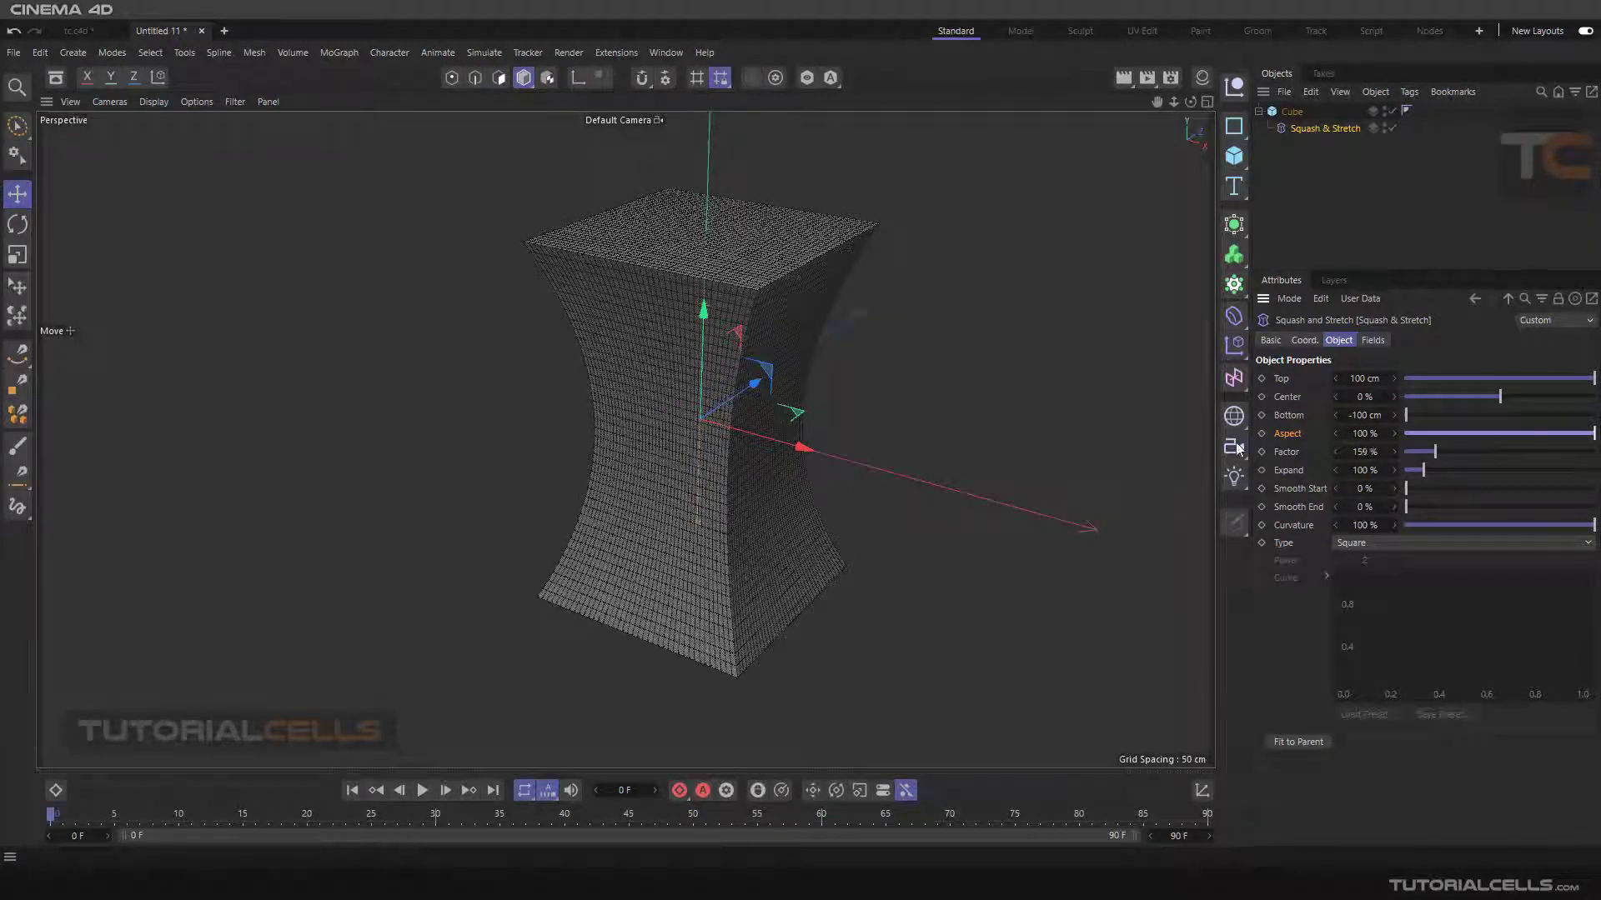
alt+drag(837, 430, 995, 427)
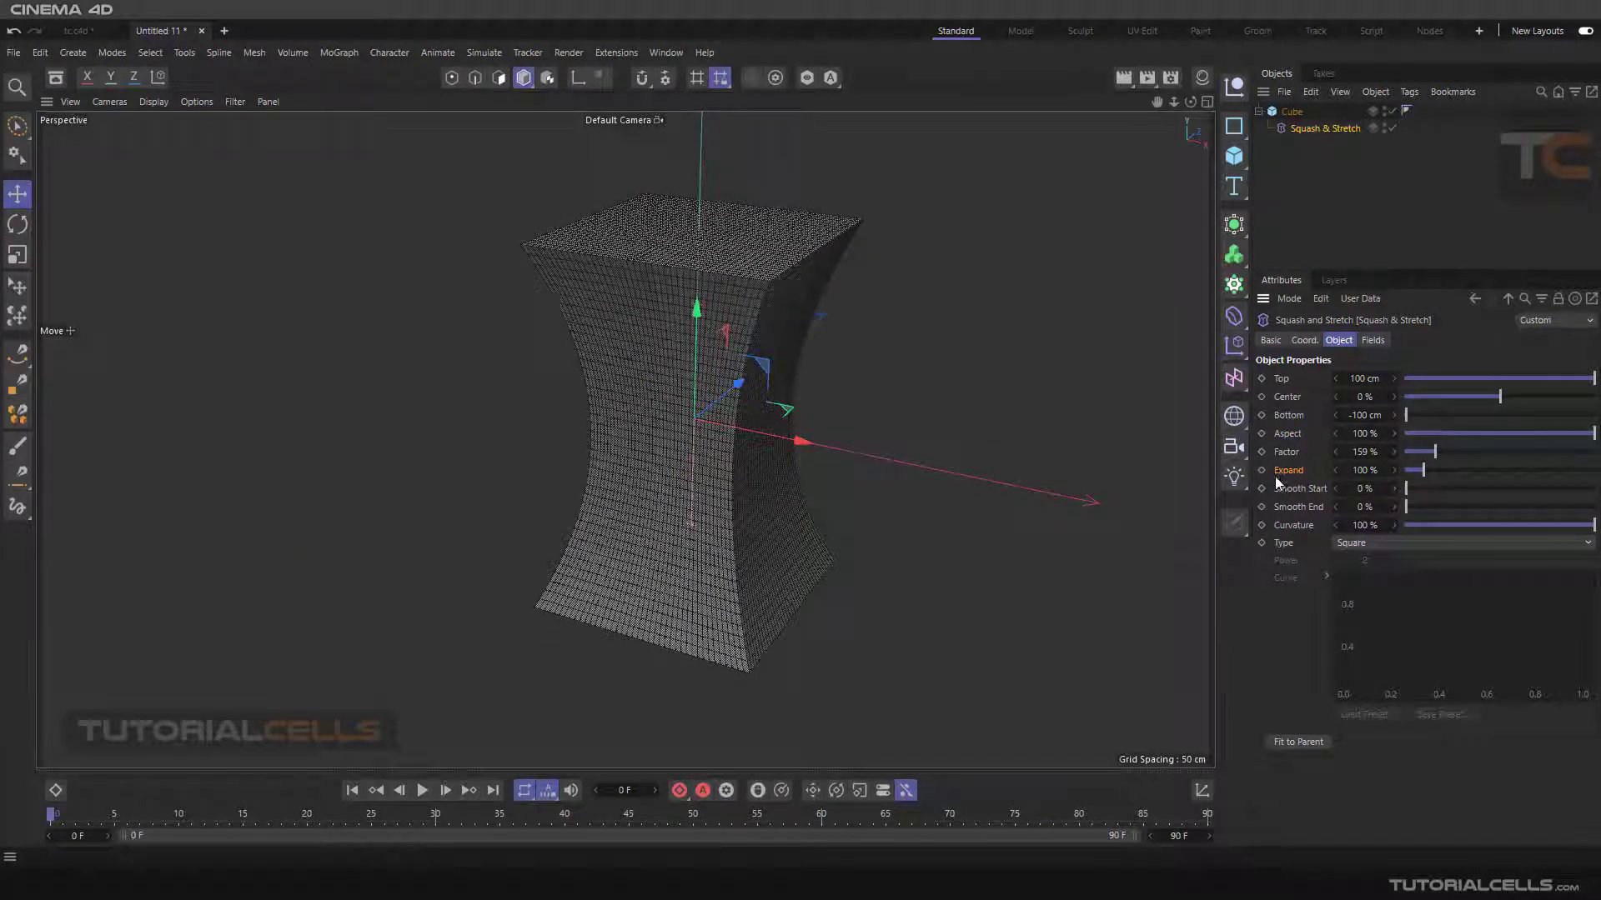
- Maximize the Front view and try Expand at 146 % before setting it back to 100 %
middle_click(895, 452)
middle_click(895, 452)
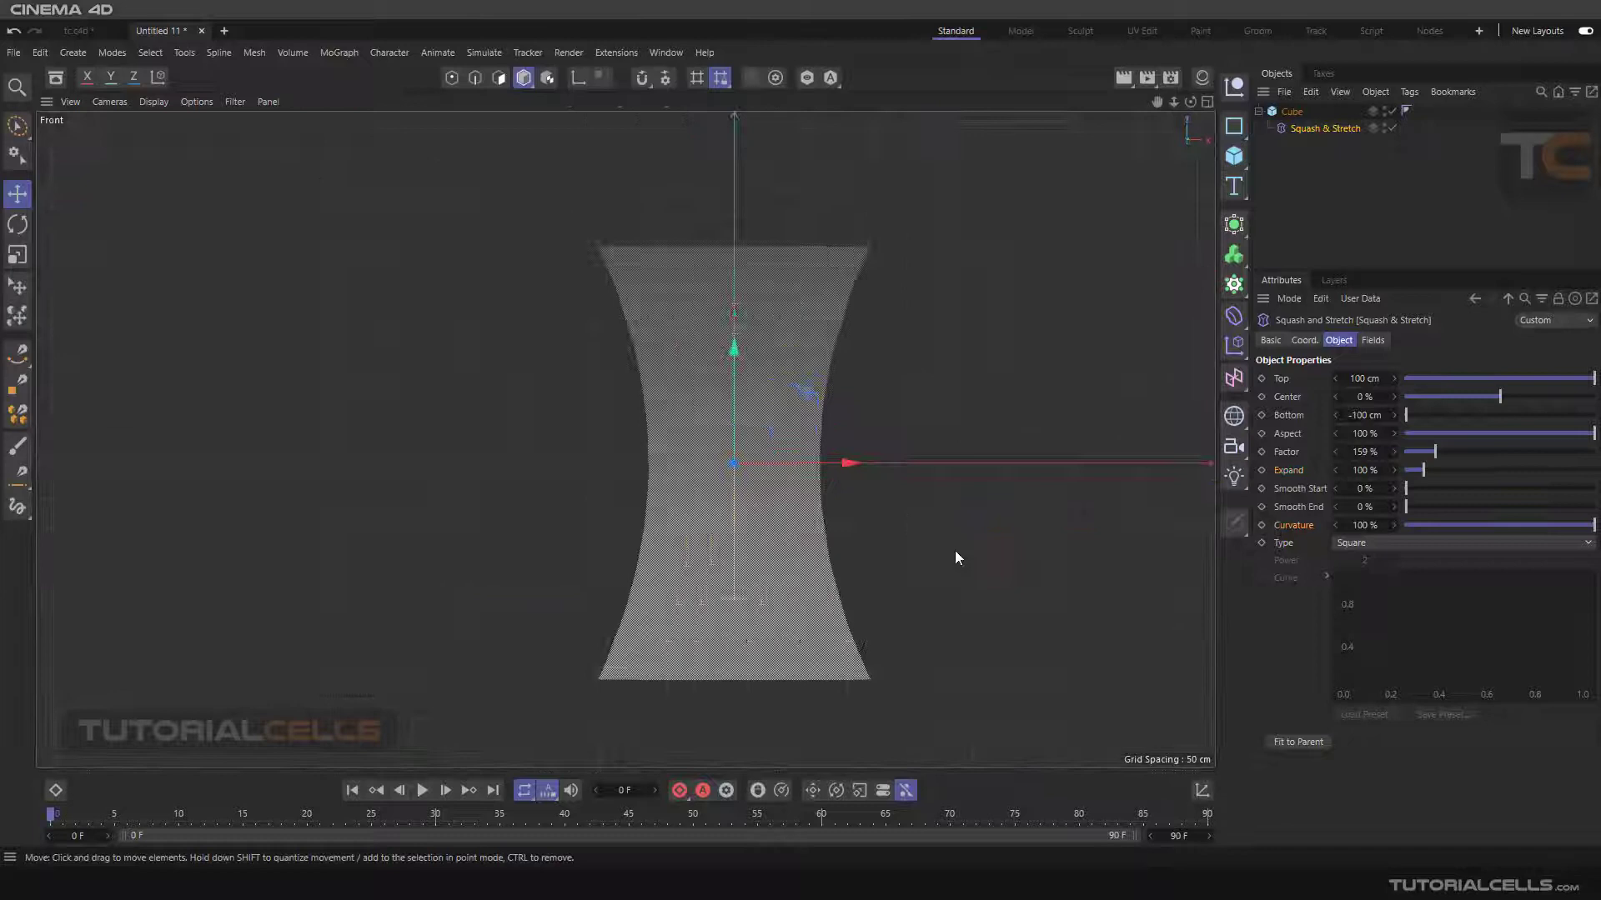
scroll(773, 387, up, 2)
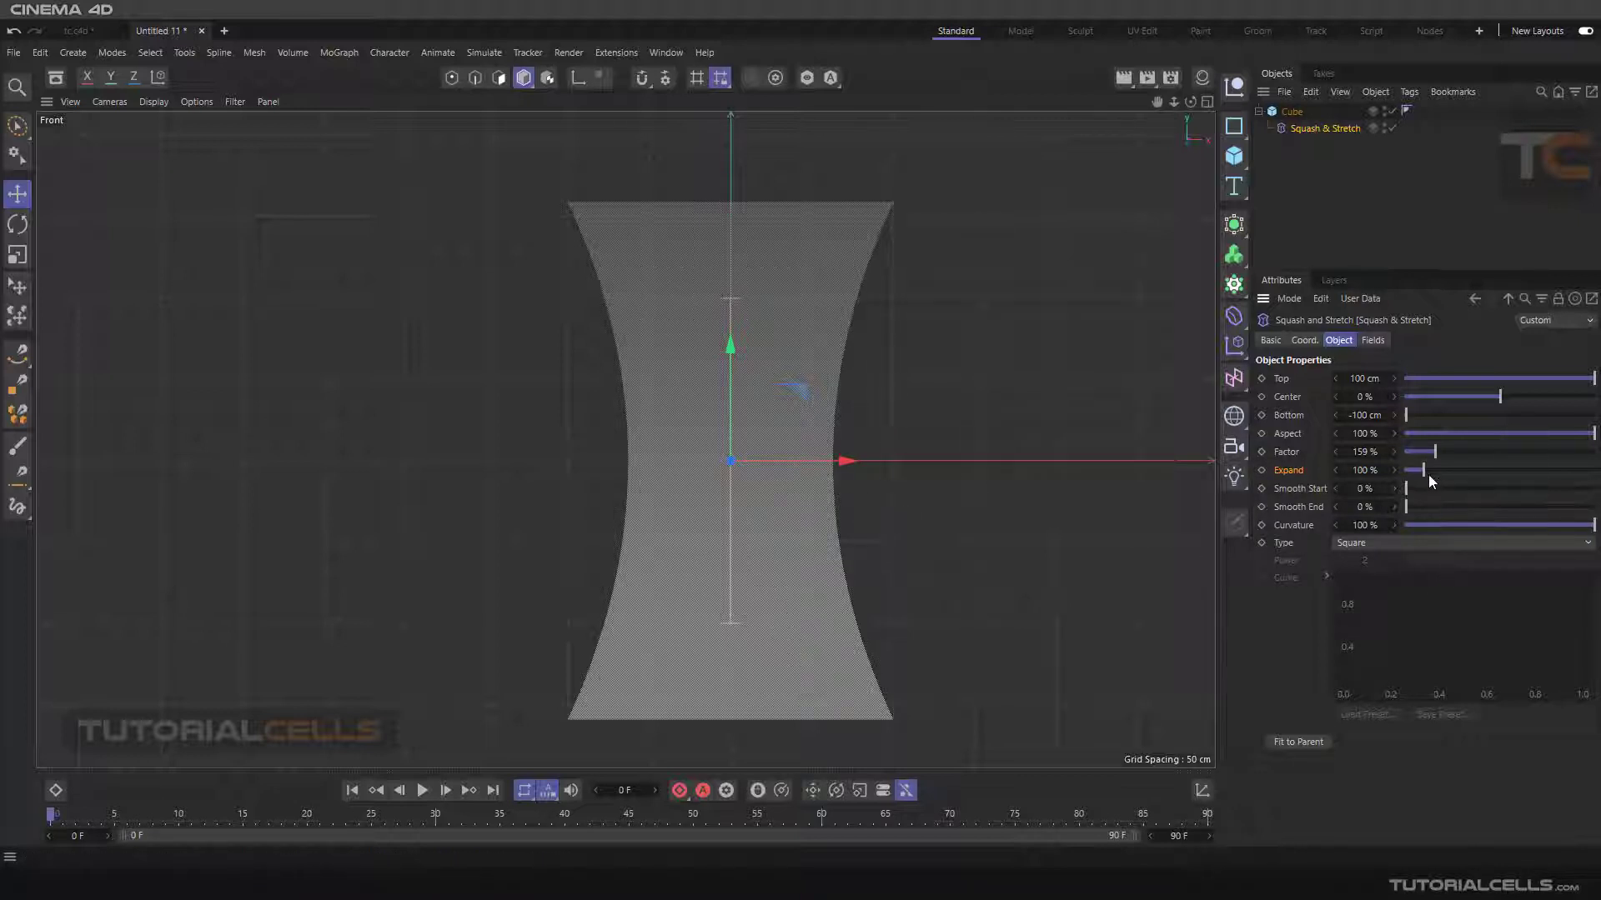
mouse_move(1420, 472)
mouse_down()
mouse_move(1451, 474)
mouse_move(1417, 480)
mouse_move(1449, 487)
mouse_move(1433, 492)
mouse_up()
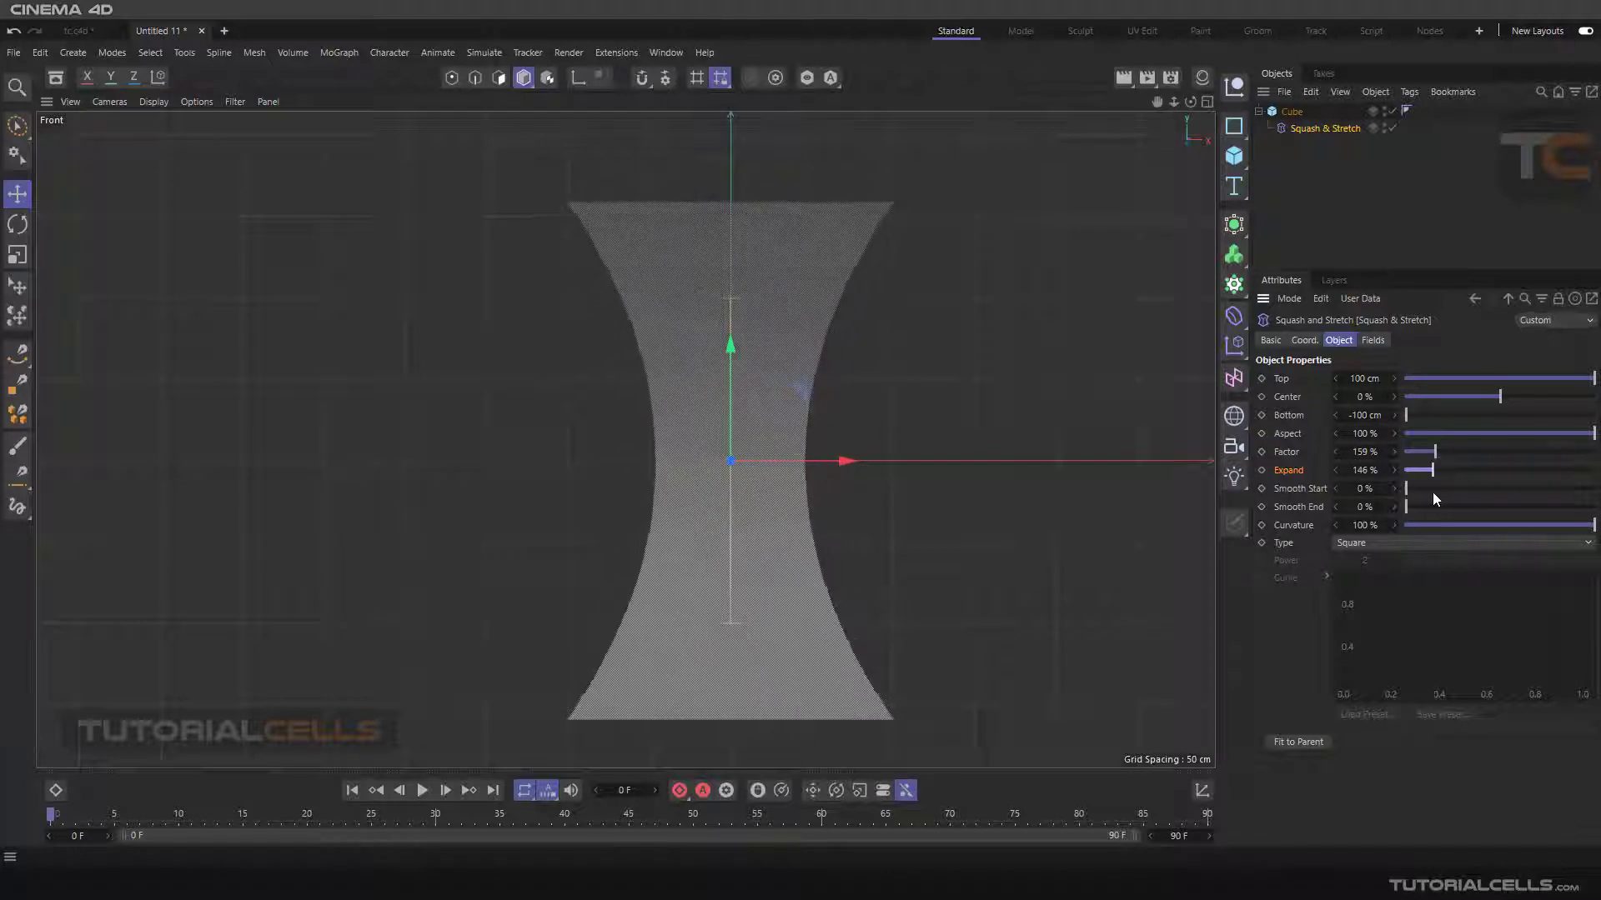
double_click(1357, 471)
text(100)
key(Return)
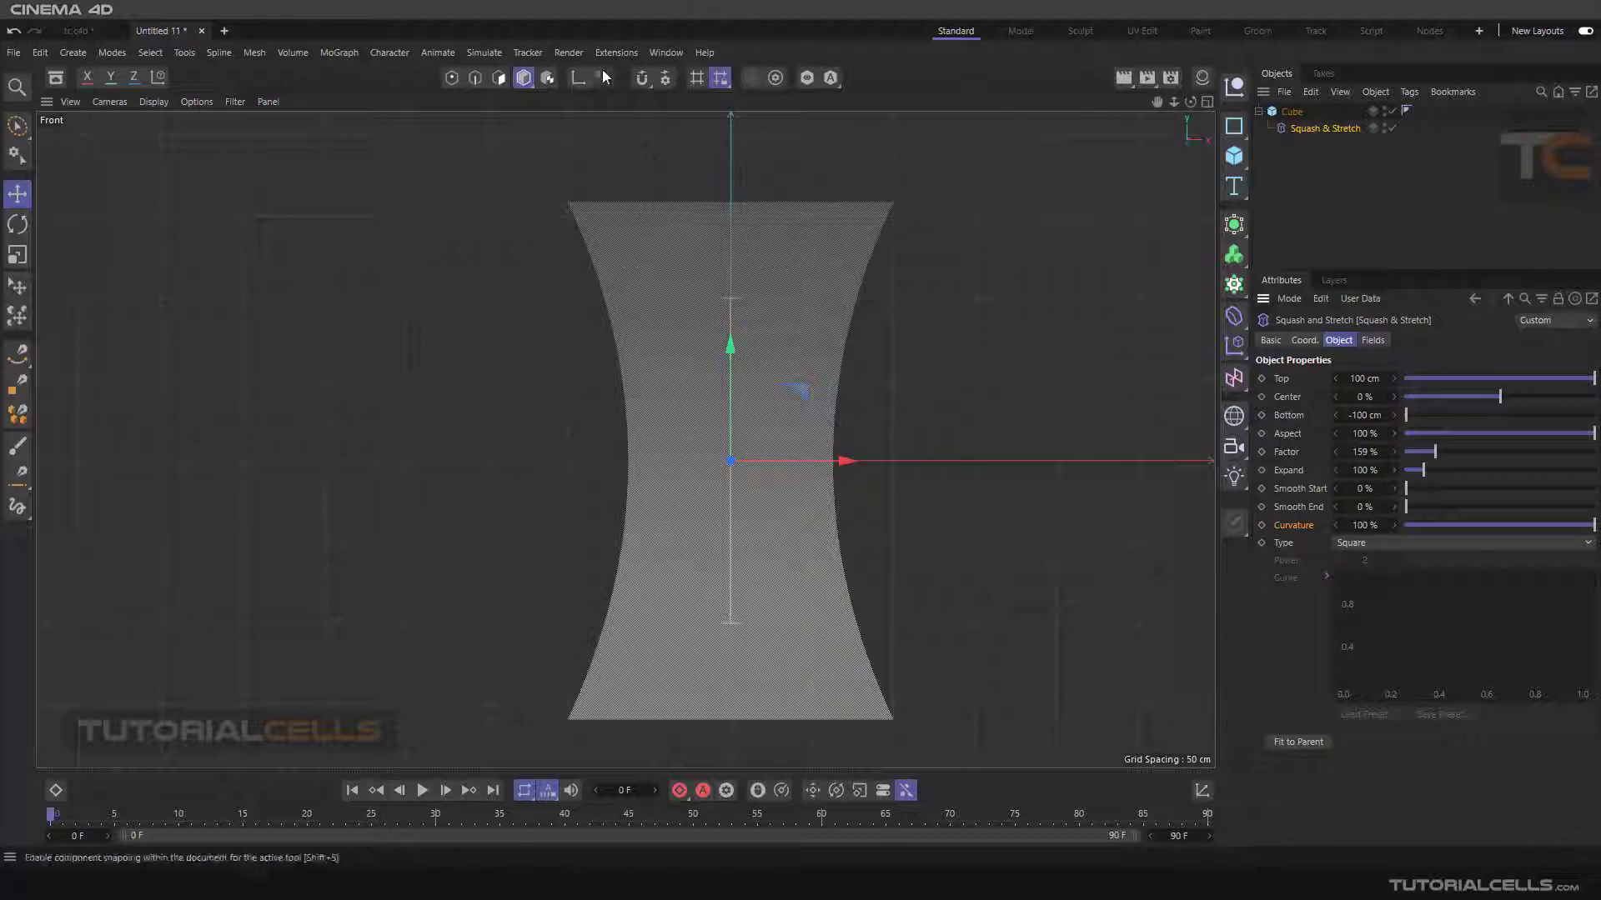
- Test Curvature and Smooth Start, then reset Smooth Start and Smooth End to 0 %
mouse_move(1594, 525)
mouse_down()
mouse_move(1469, 517)
mouse_move(1594, 525)
mouse_up()
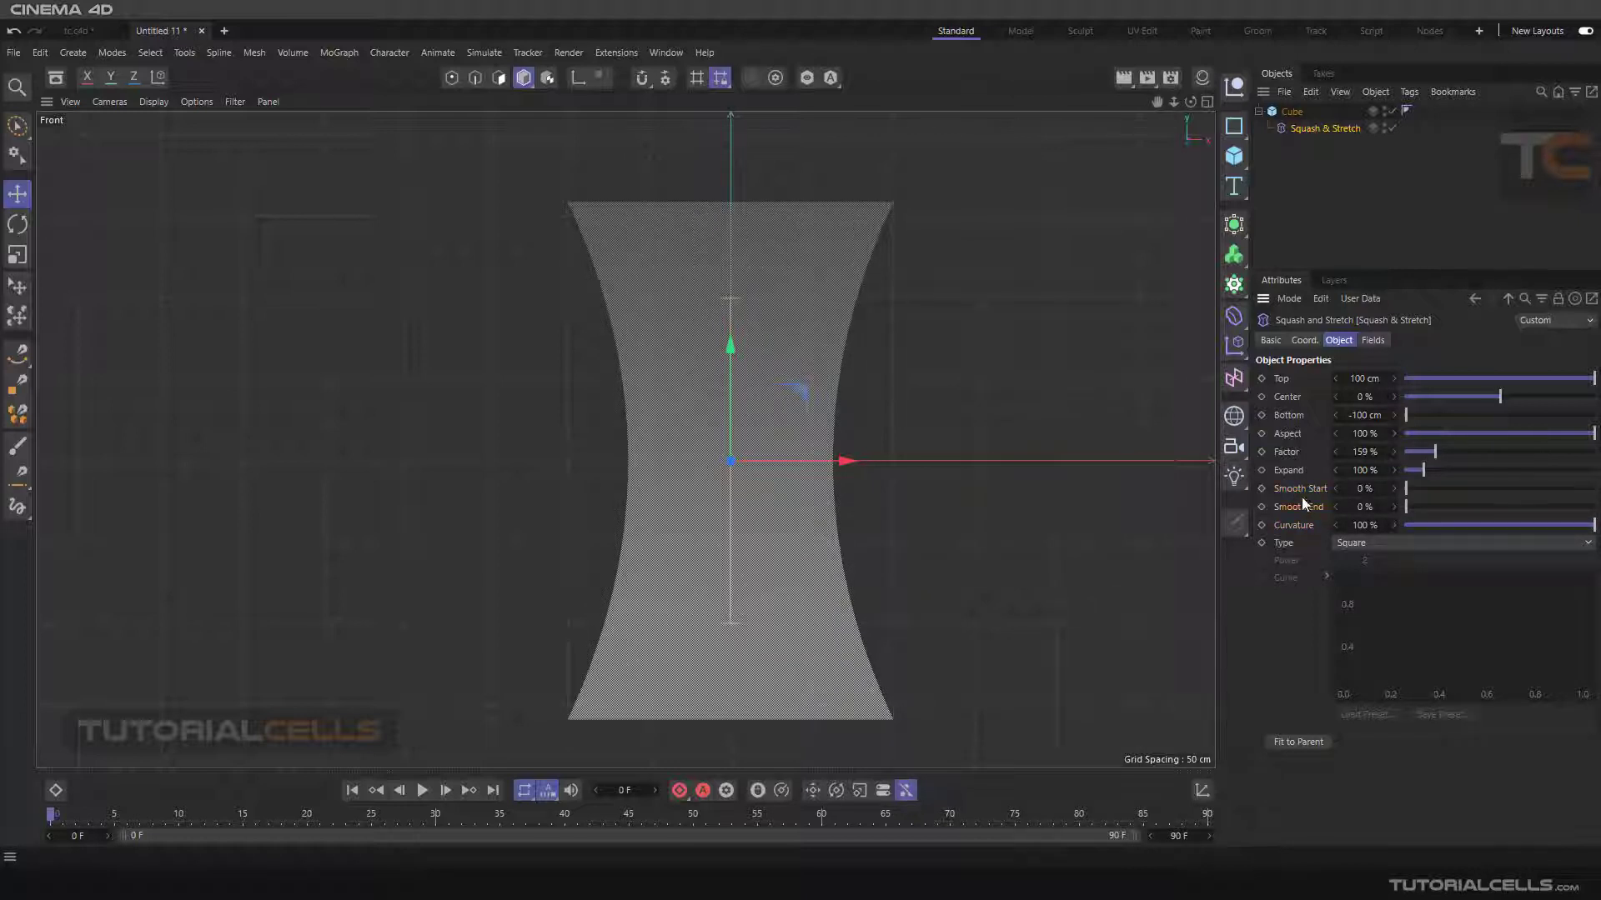
drag(1406, 490, 1463, 507)
right_click(1391, 490)
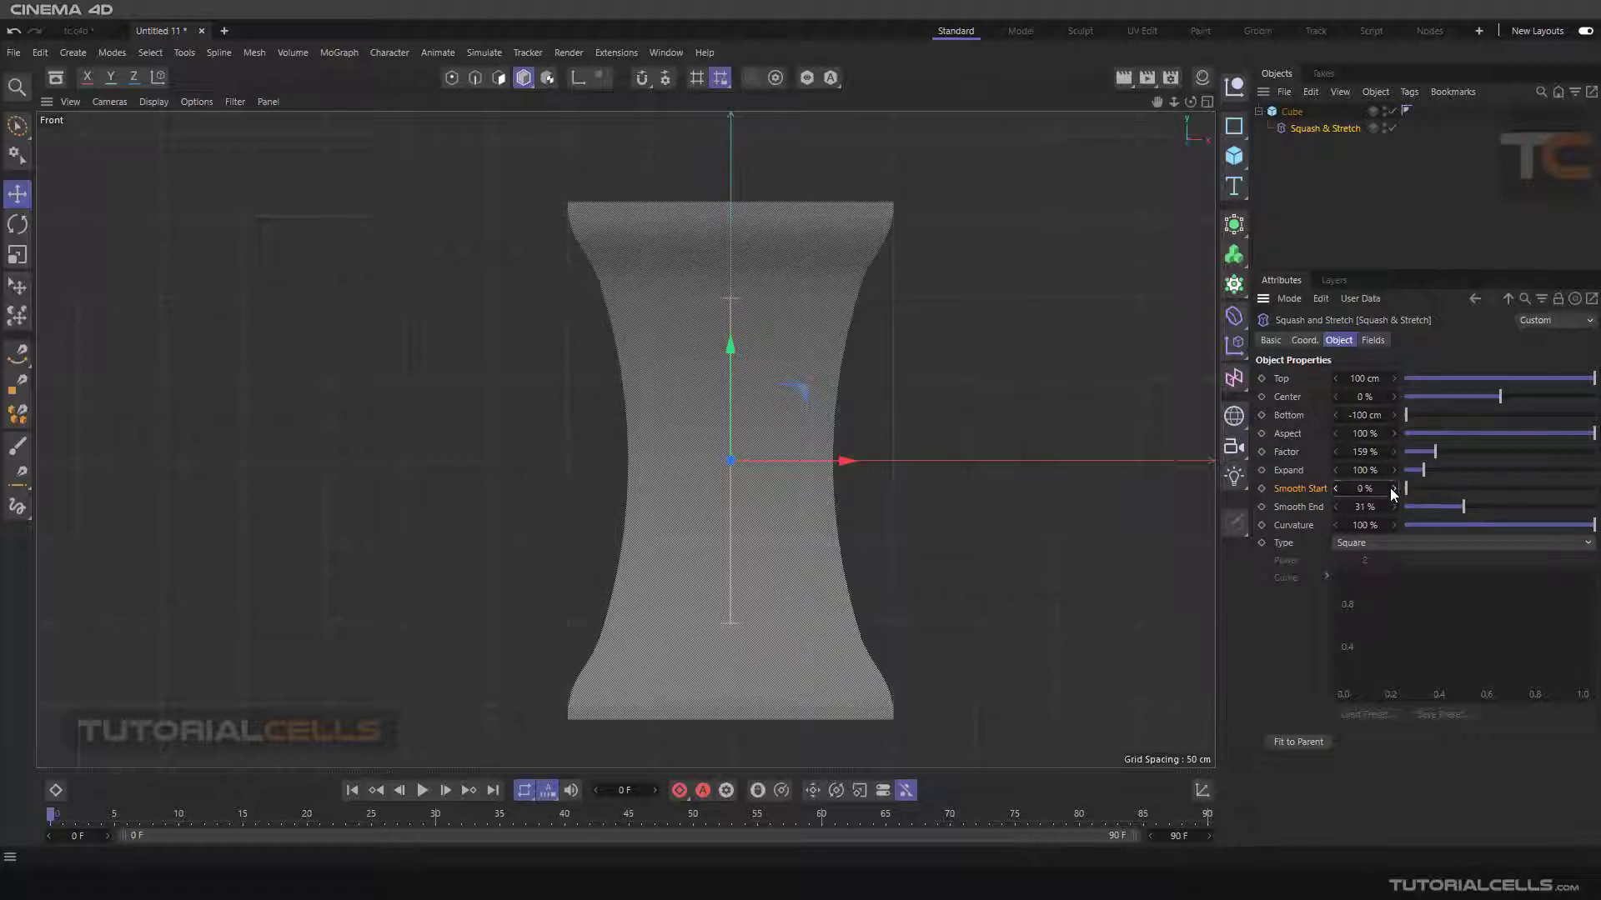
right_click(1391, 507)
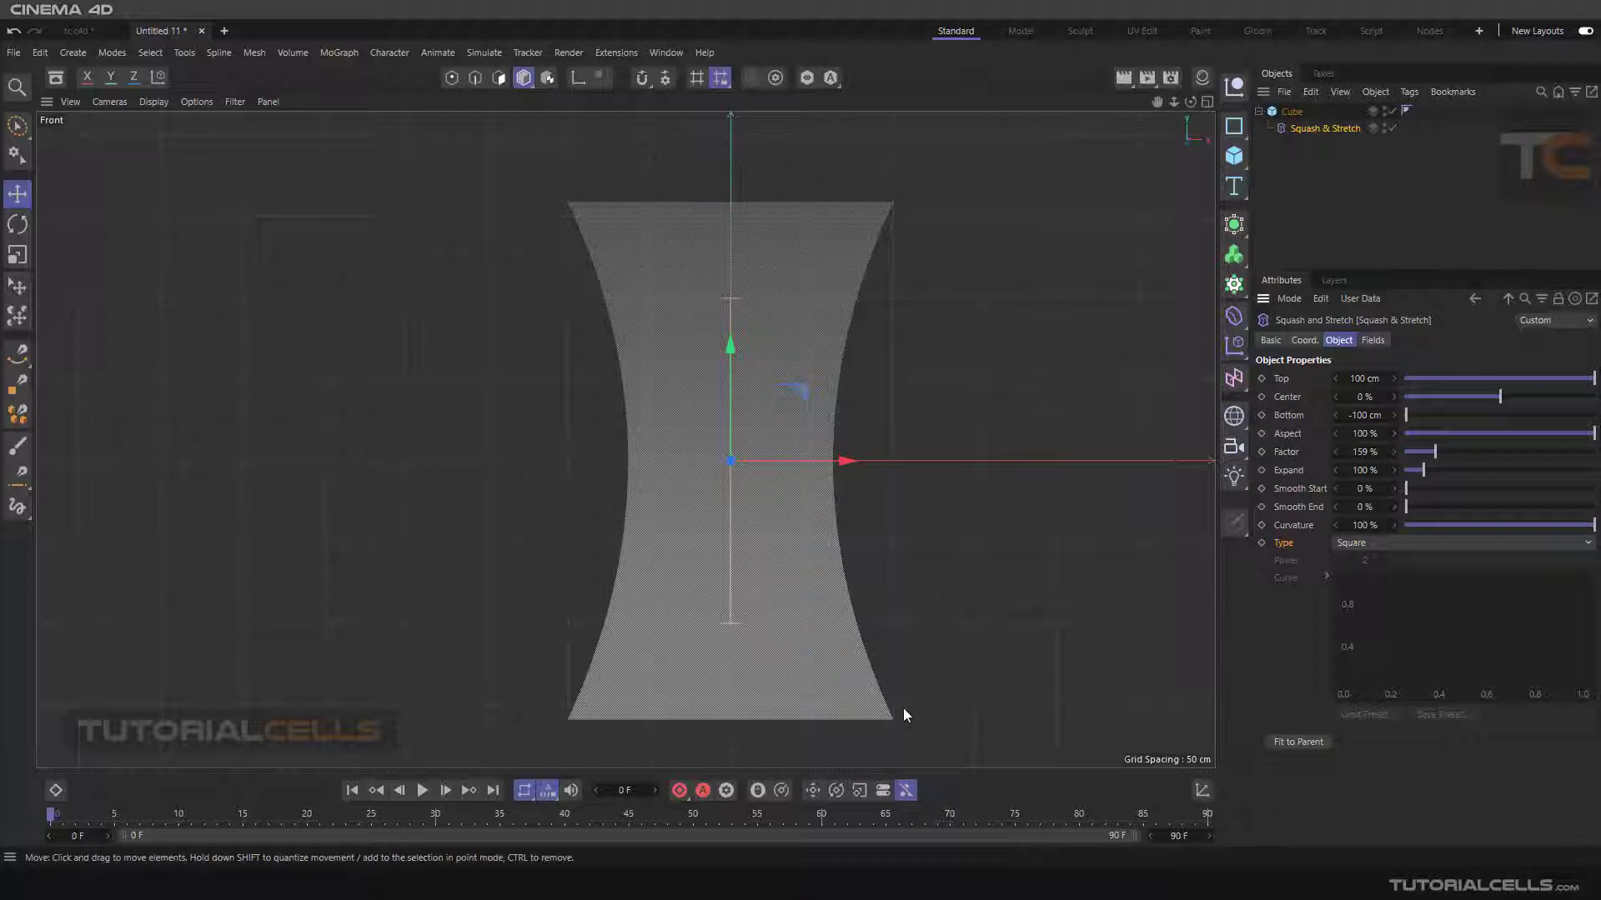
- Compare the Cubic and Quartic deformation types on the Squash & Stretch deformer
click(1354, 543)
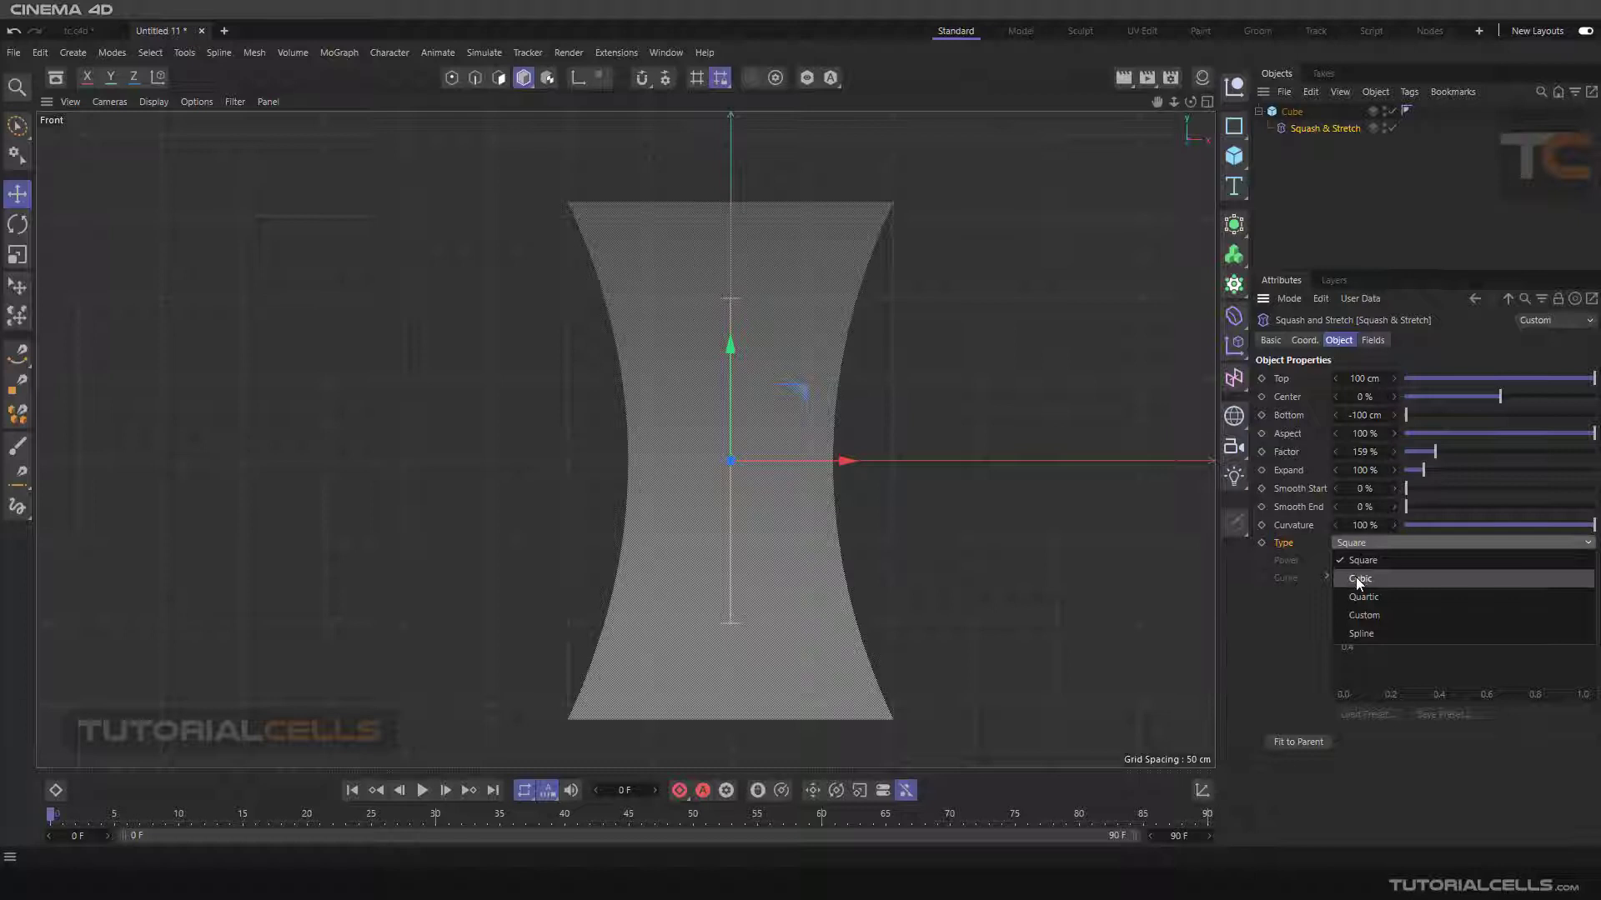
click(1359, 579)
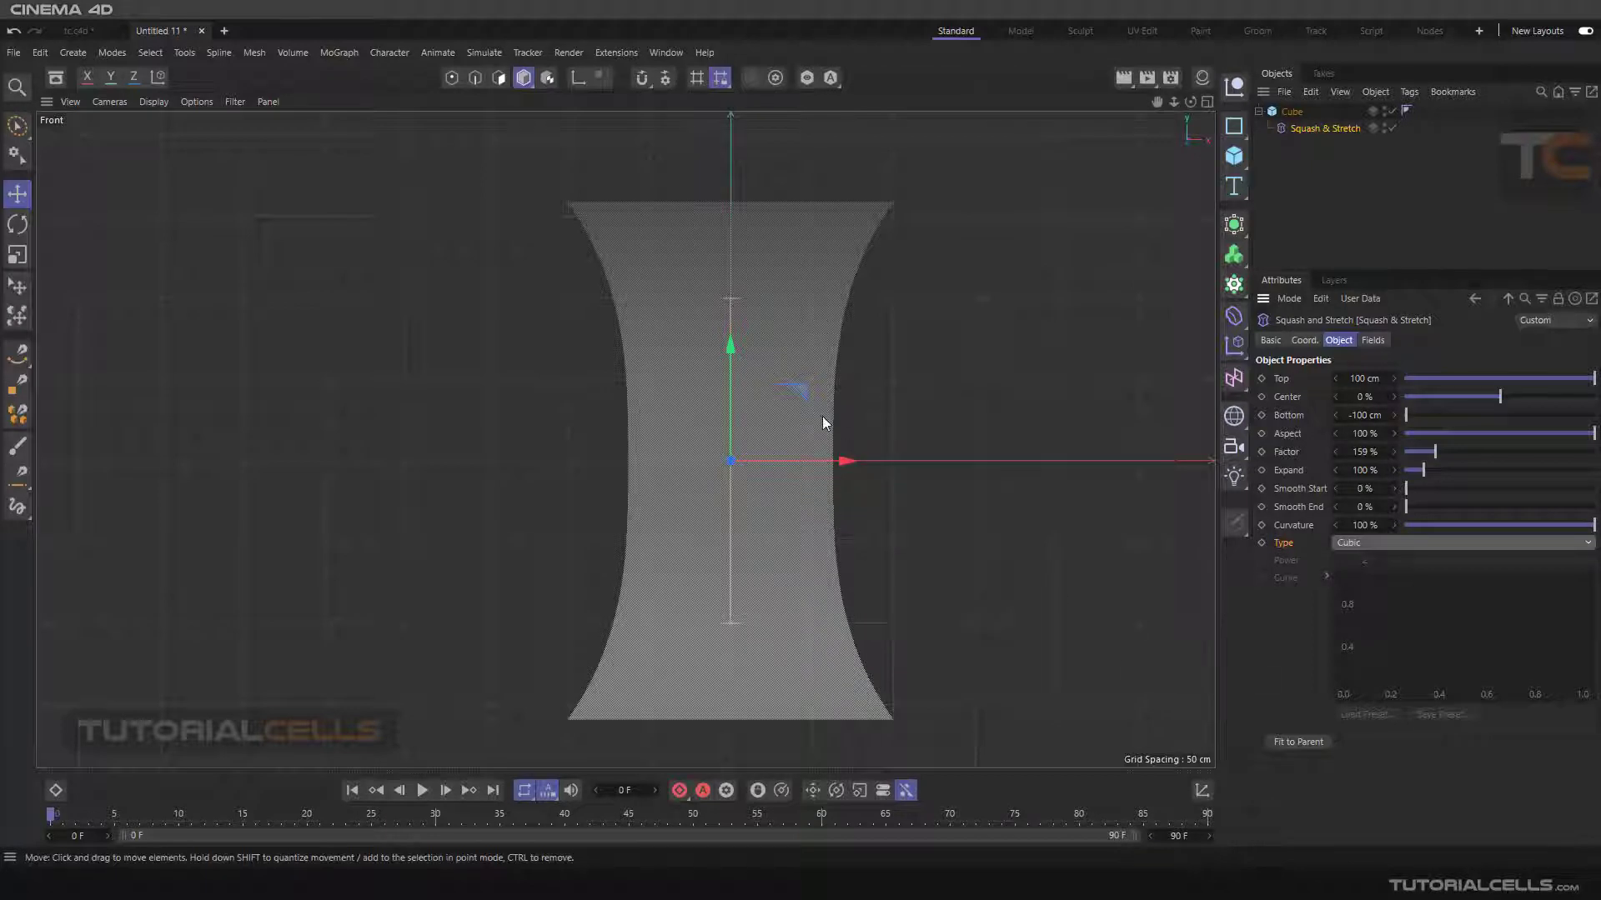
click(1355, 543)
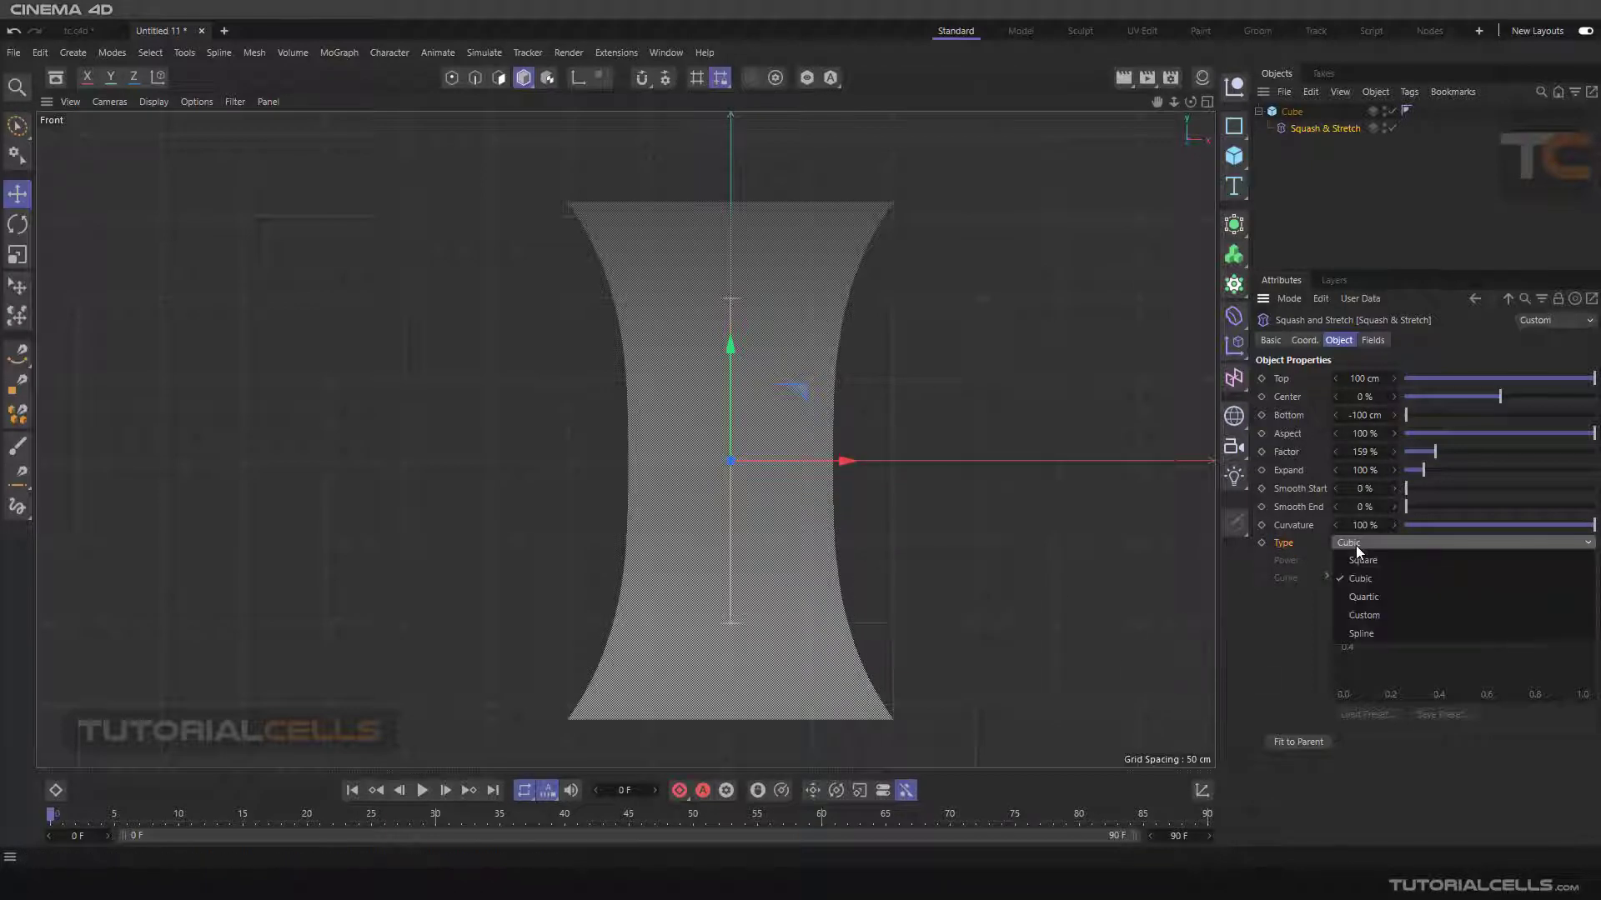
click(1367, 598)
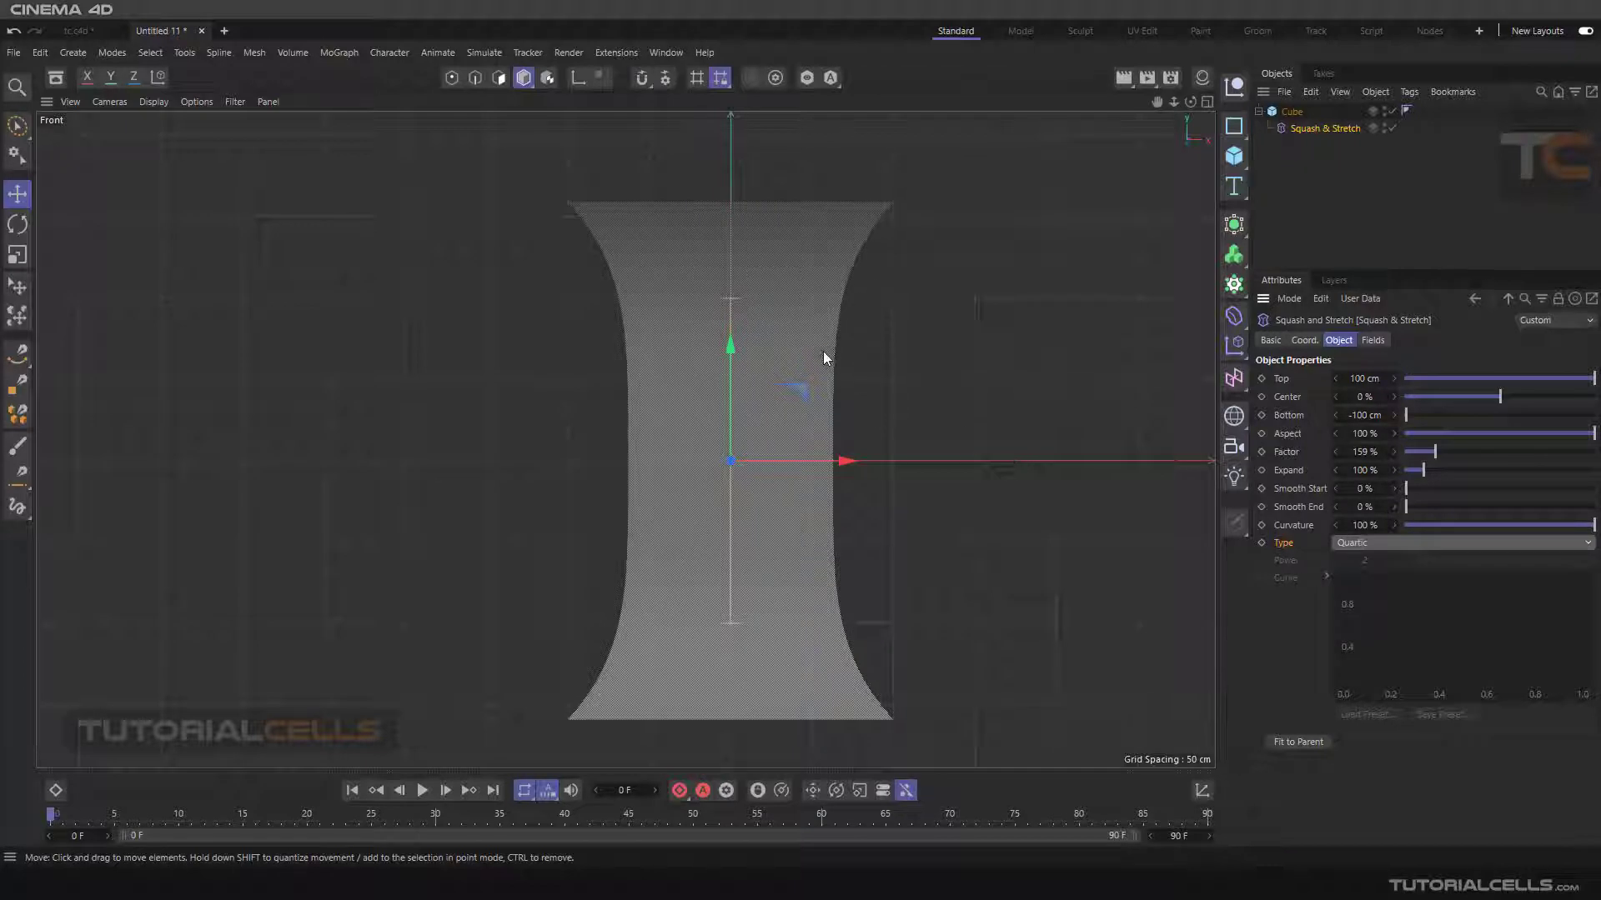
- Switch the Type to Custom and try Power values of 8, 1, 0, then 1
click(1354, 543)
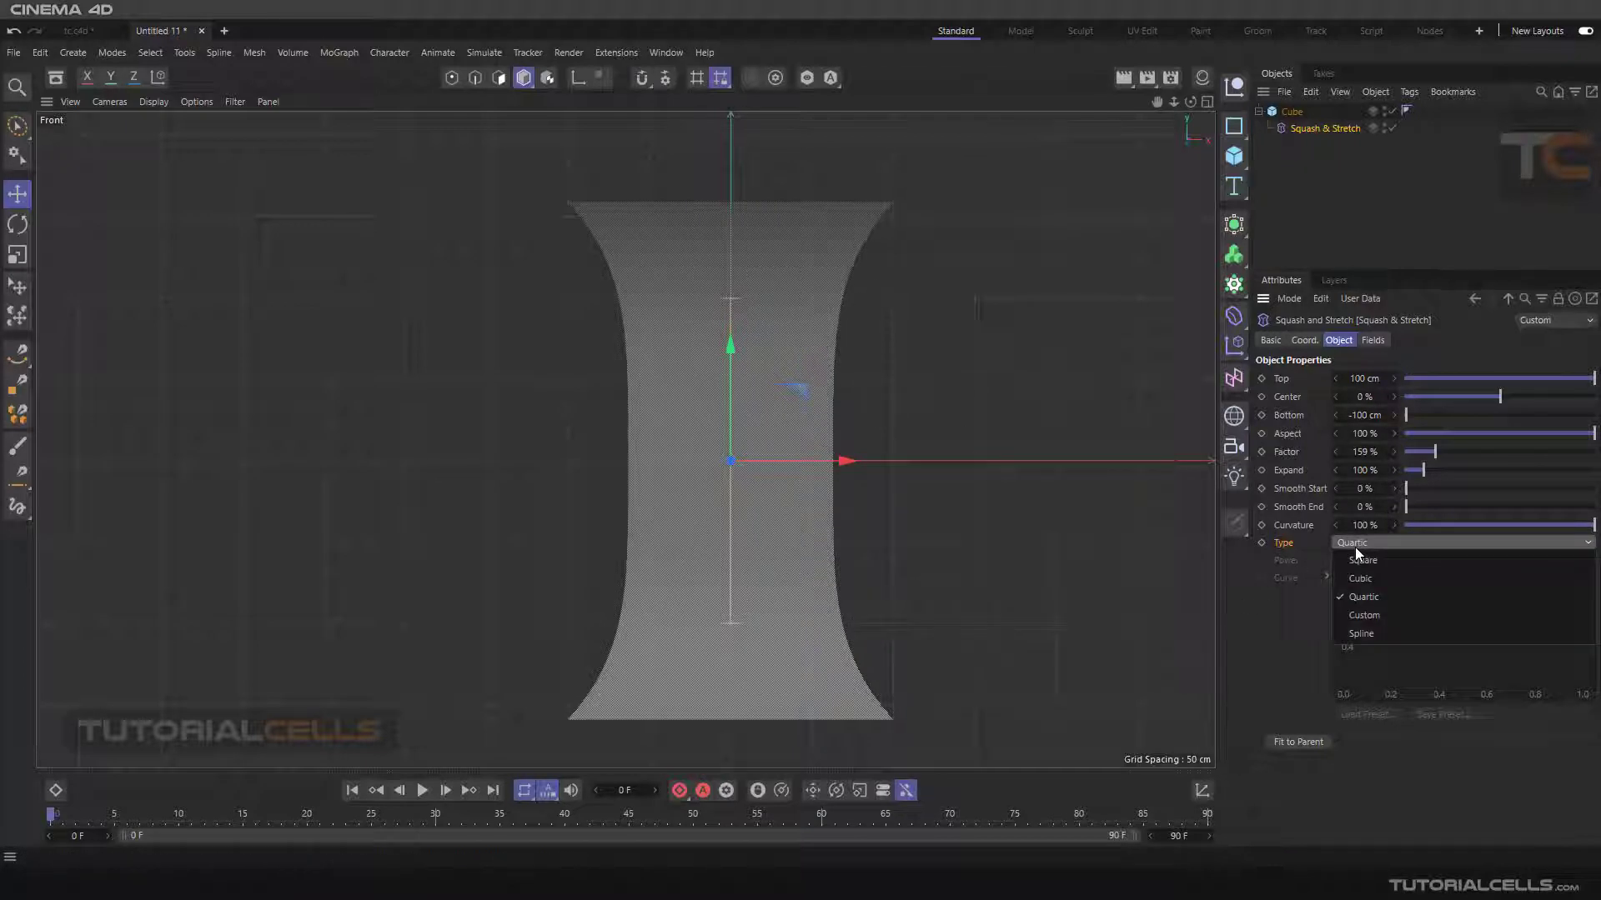
click(1363, 615)
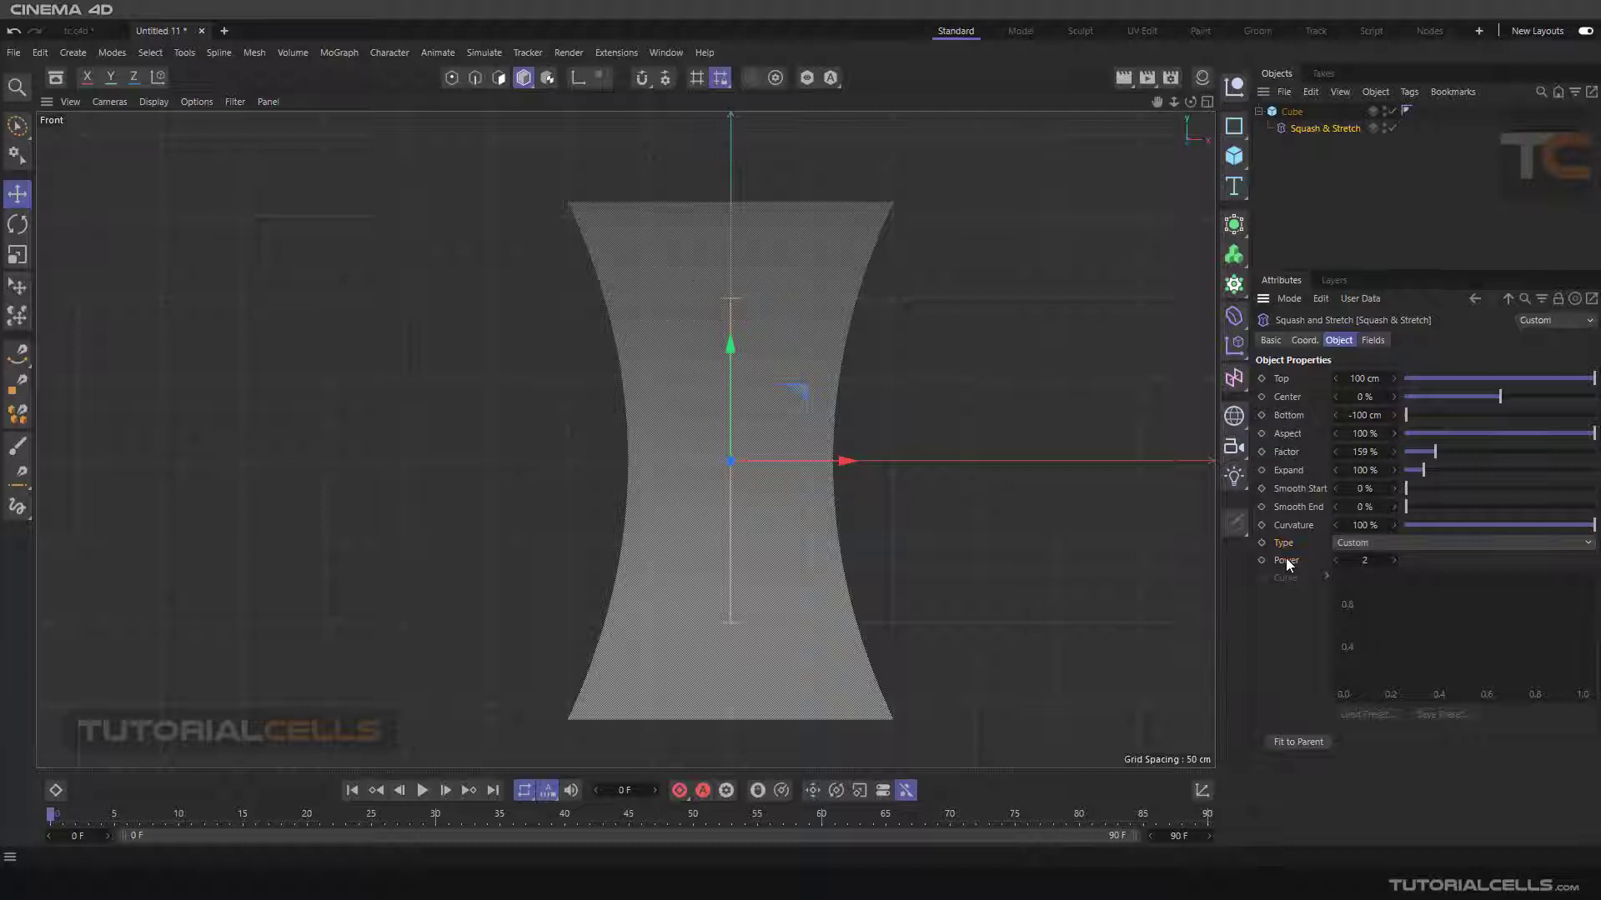
click(1364, 560)
text(8)
key(Return)
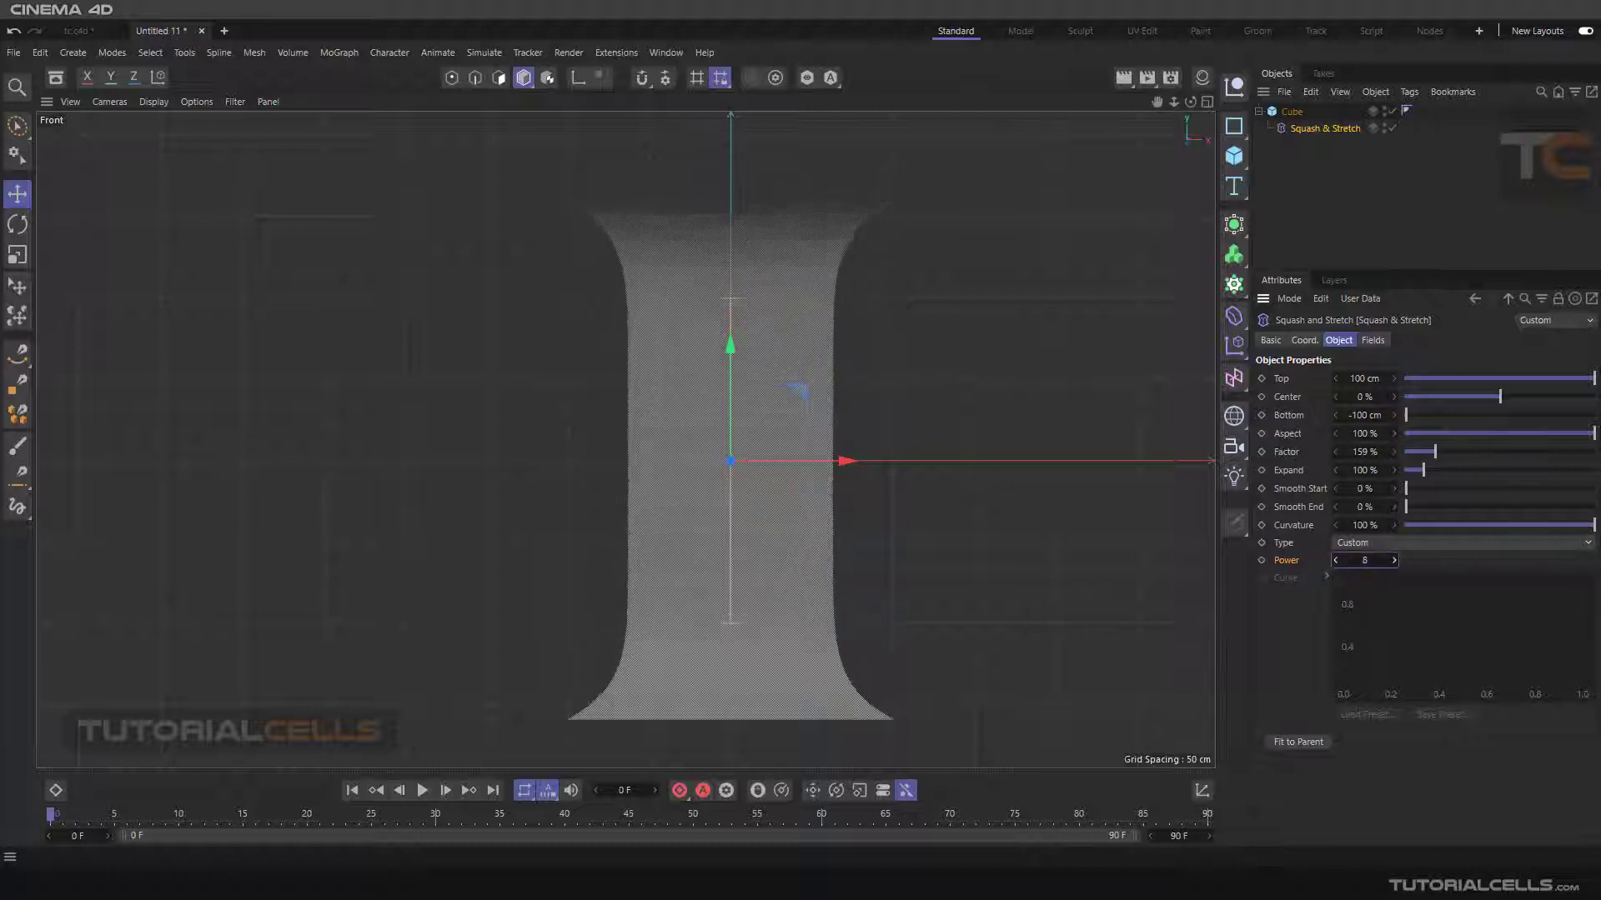
drag(1335, 561, 1343, 572)
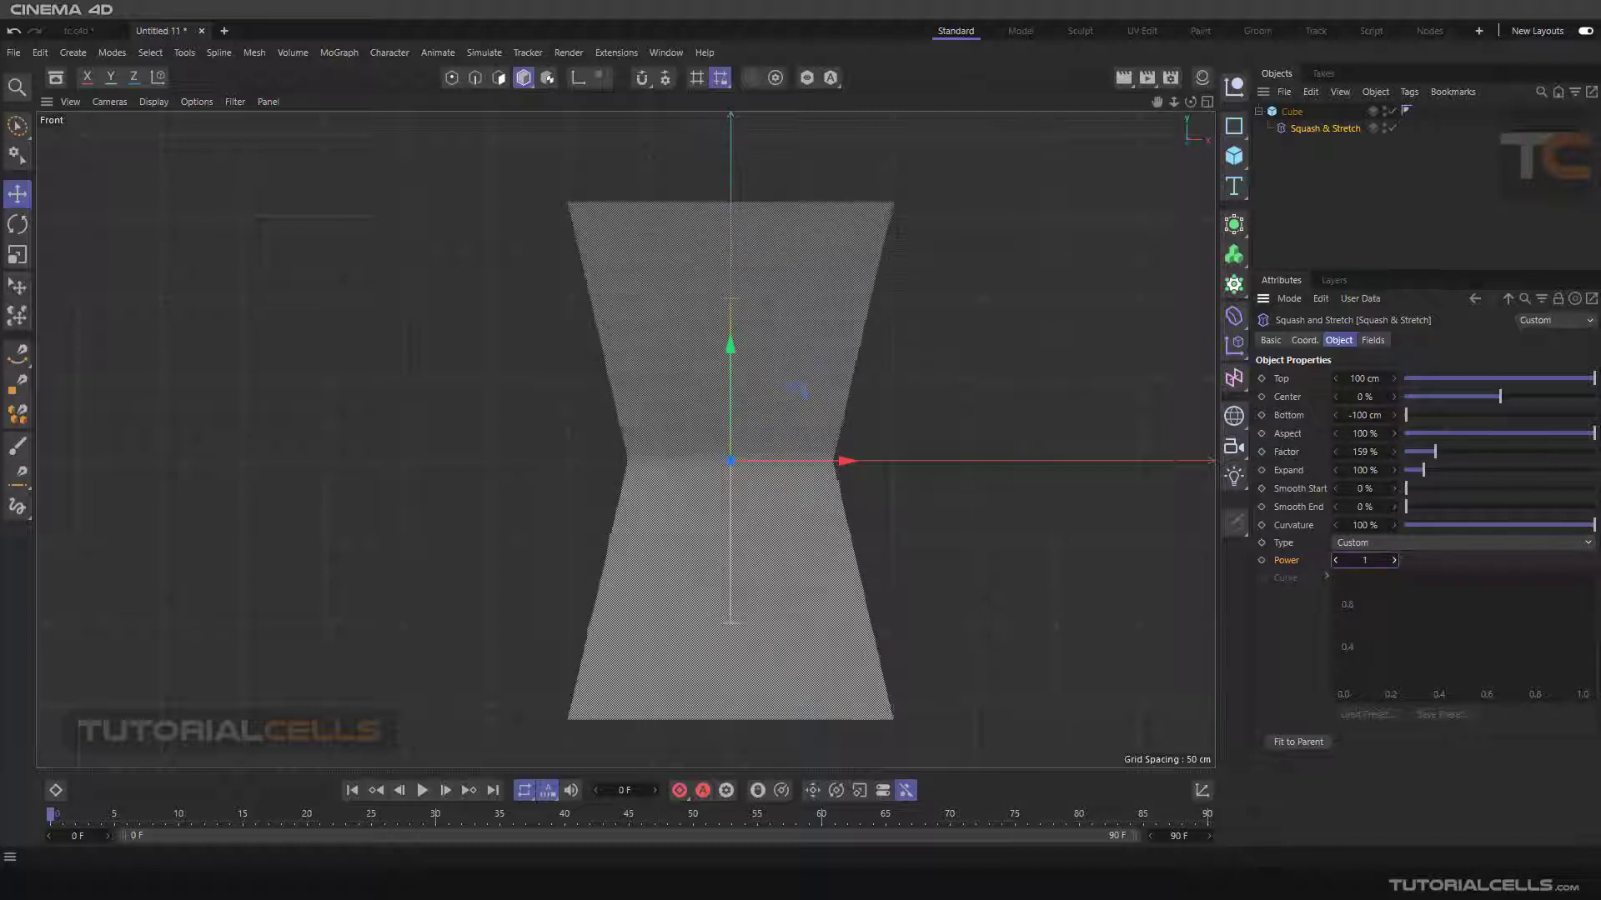
click(1334, 560)
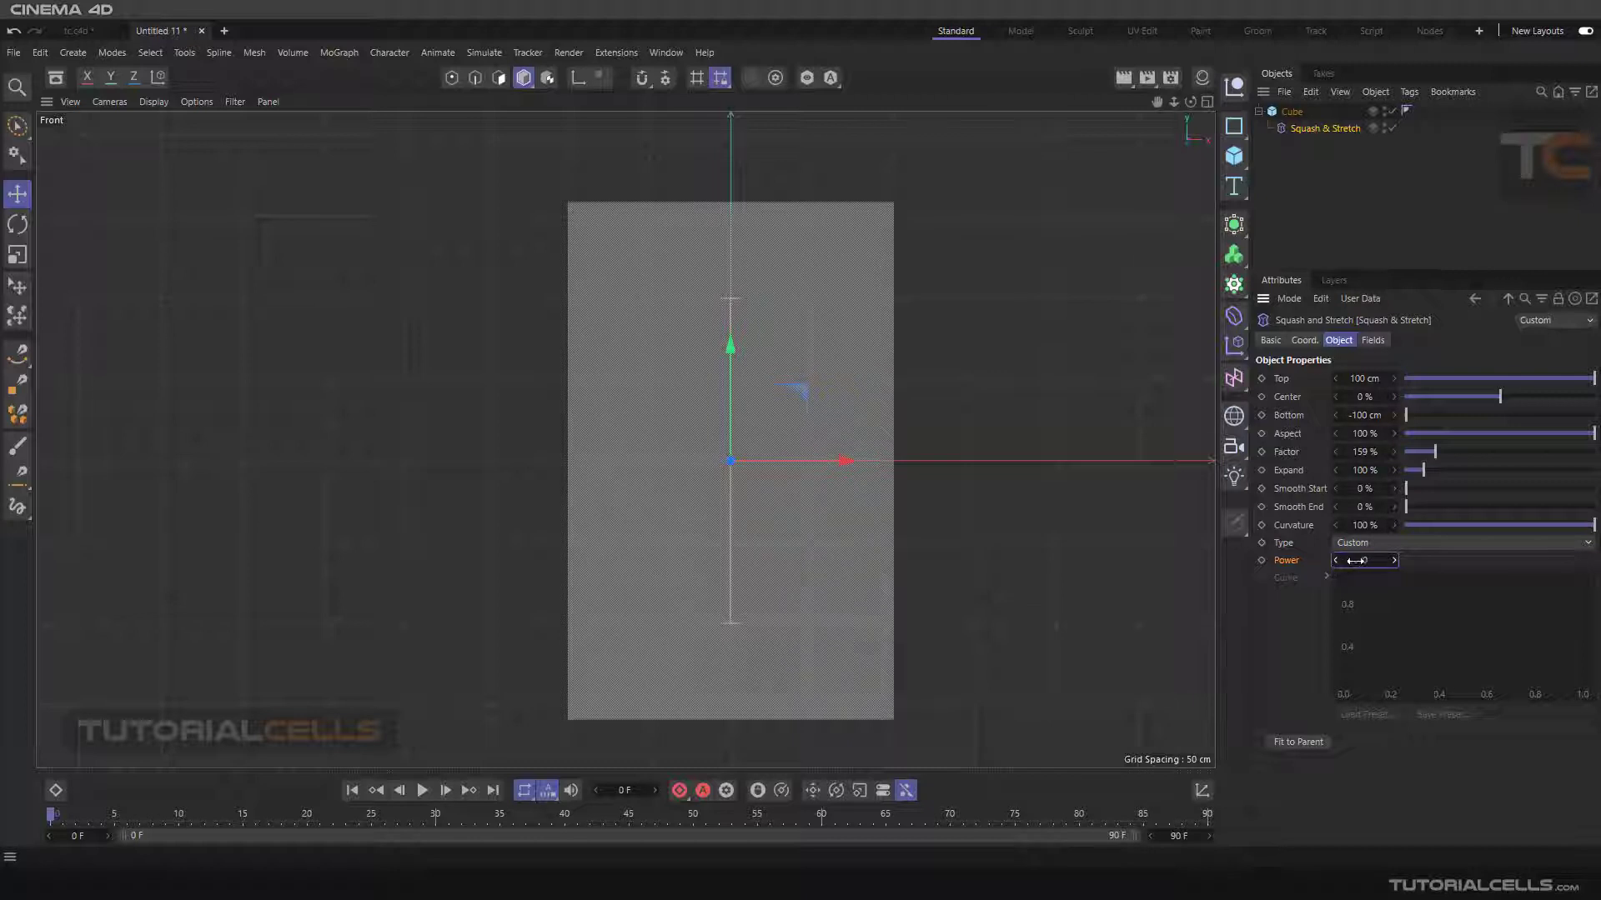
click(1394, 560)
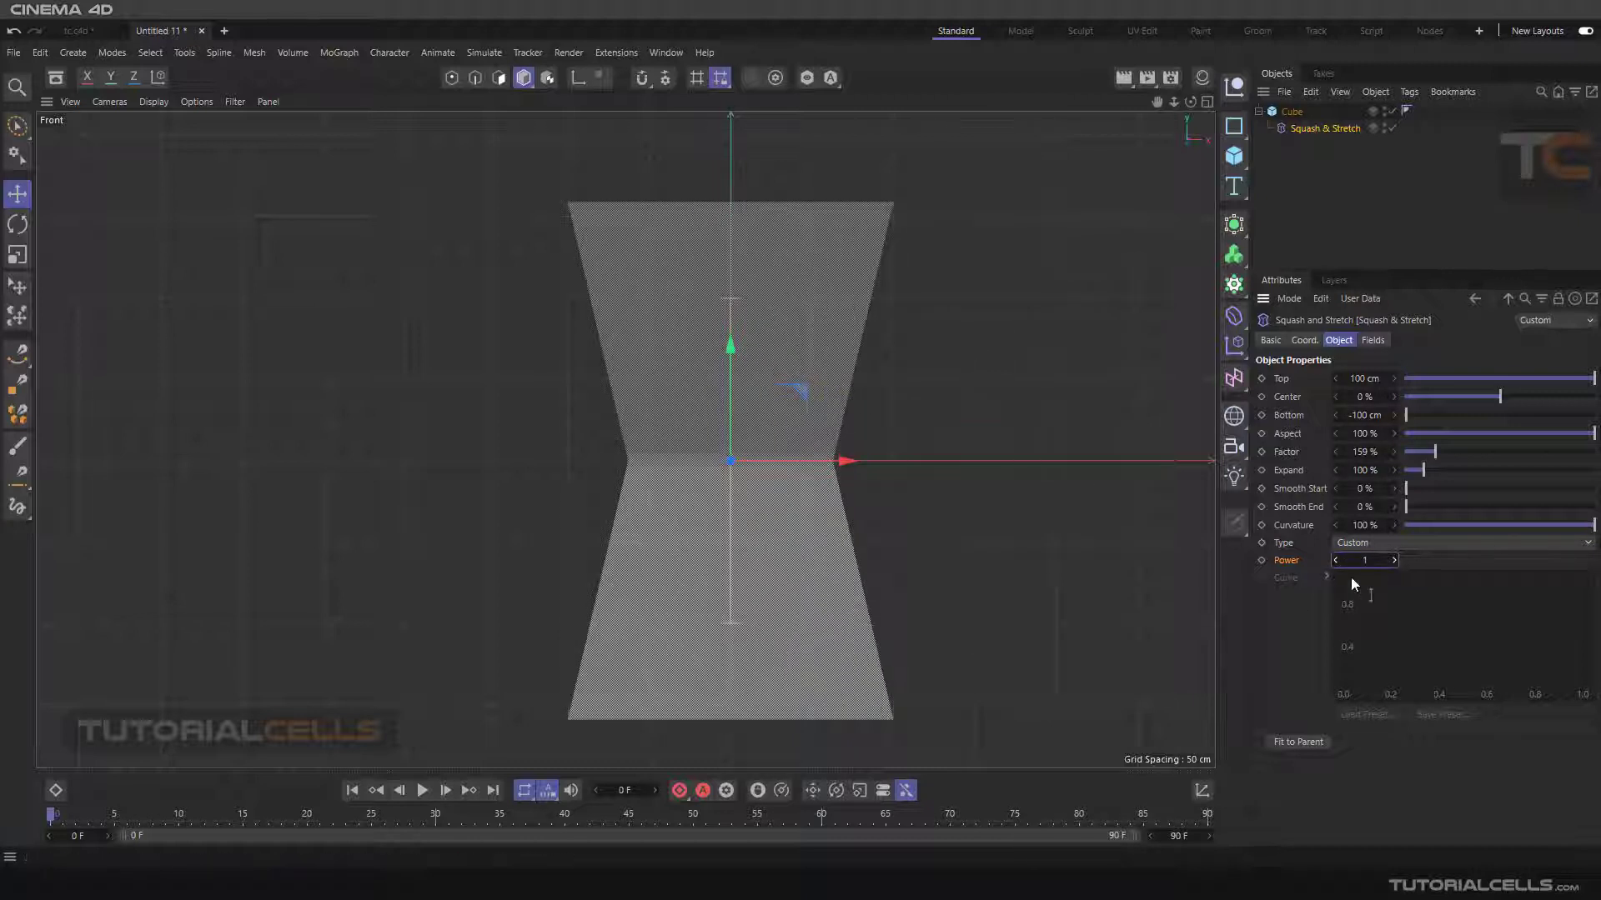
- Step Power up toward 9, then enter a final Power of 2
click(1393, 559)
click(1393, 559)
click(1393, 560)
click(1393, 559)
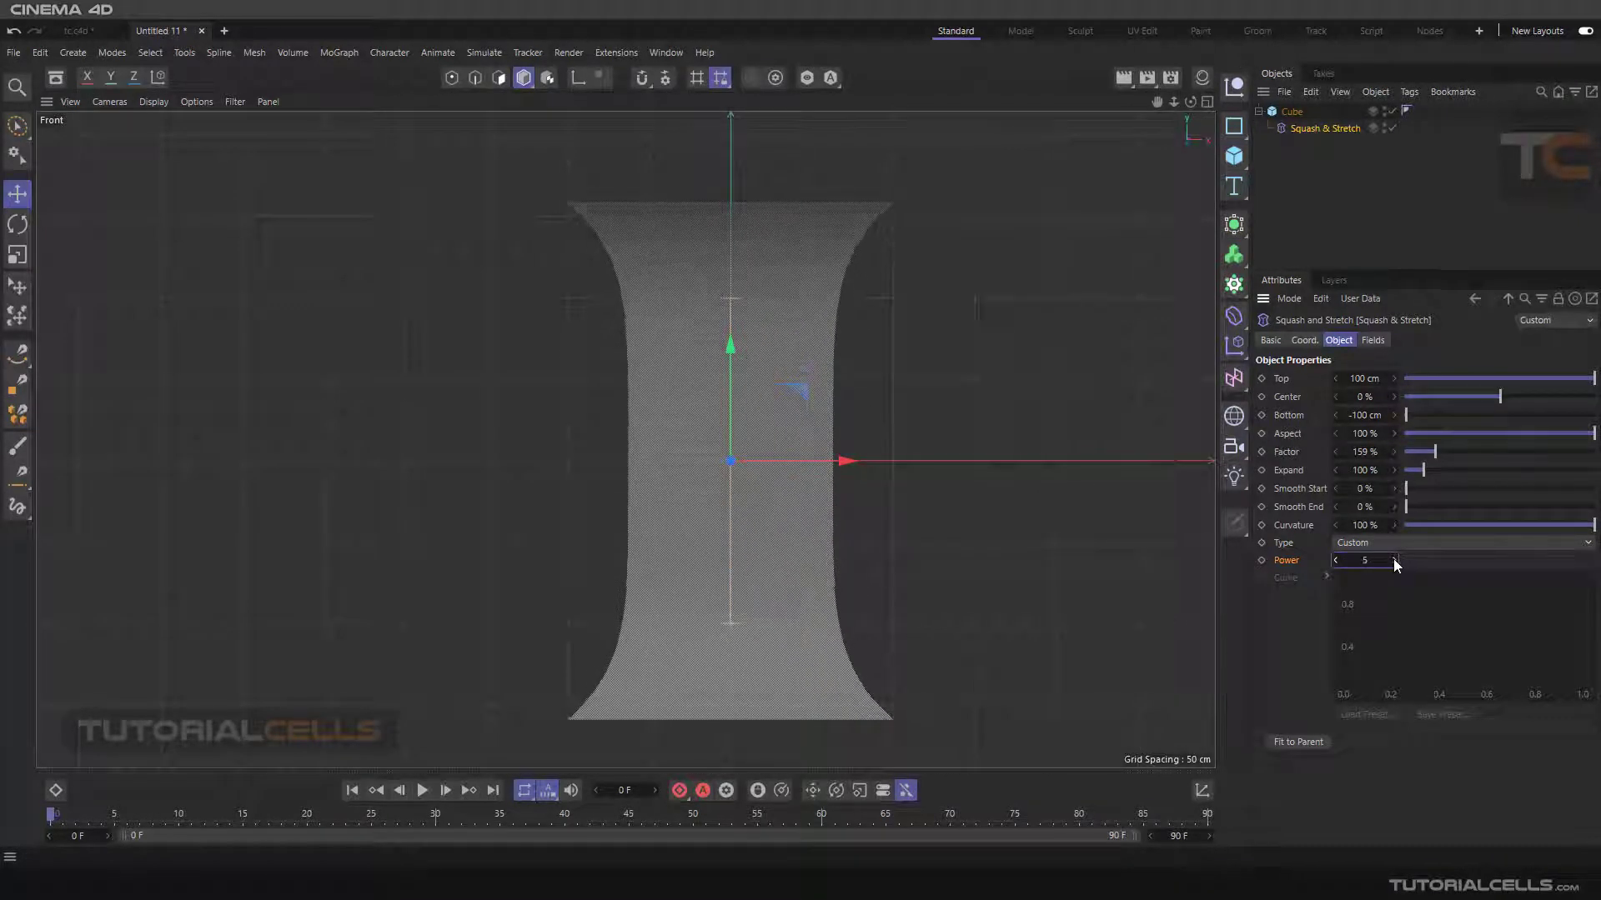
click(1393, 560)
click(1393, 560)
click(1393, 560)
click(1393, 559)
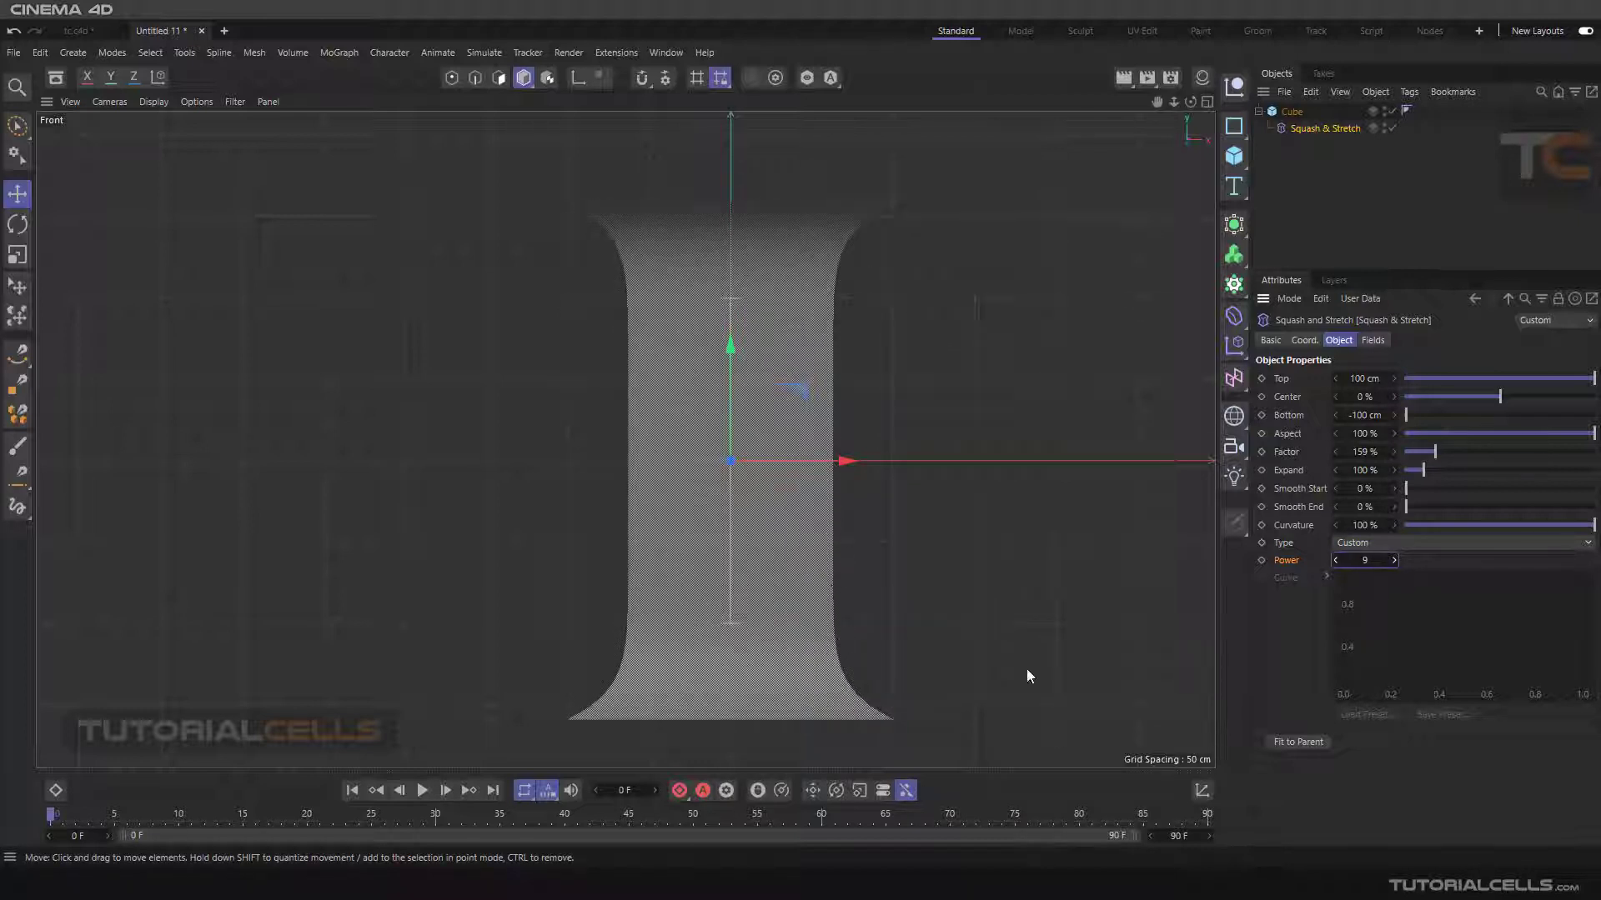
double_click(1391, 560)
text(2)
key(Return)
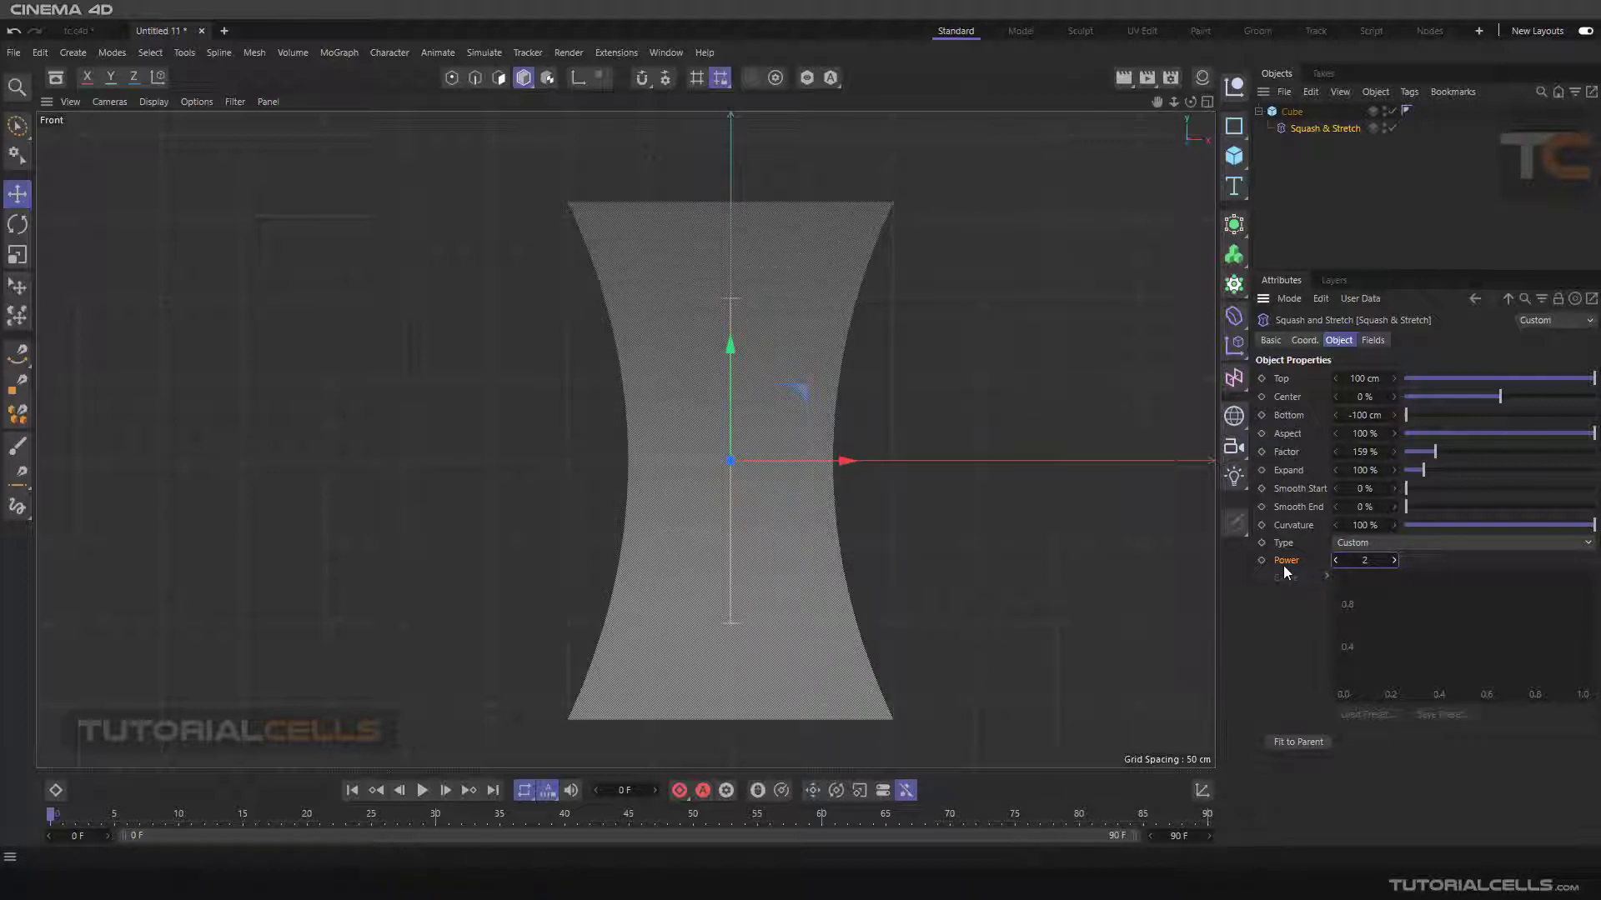
click(1356, 544)
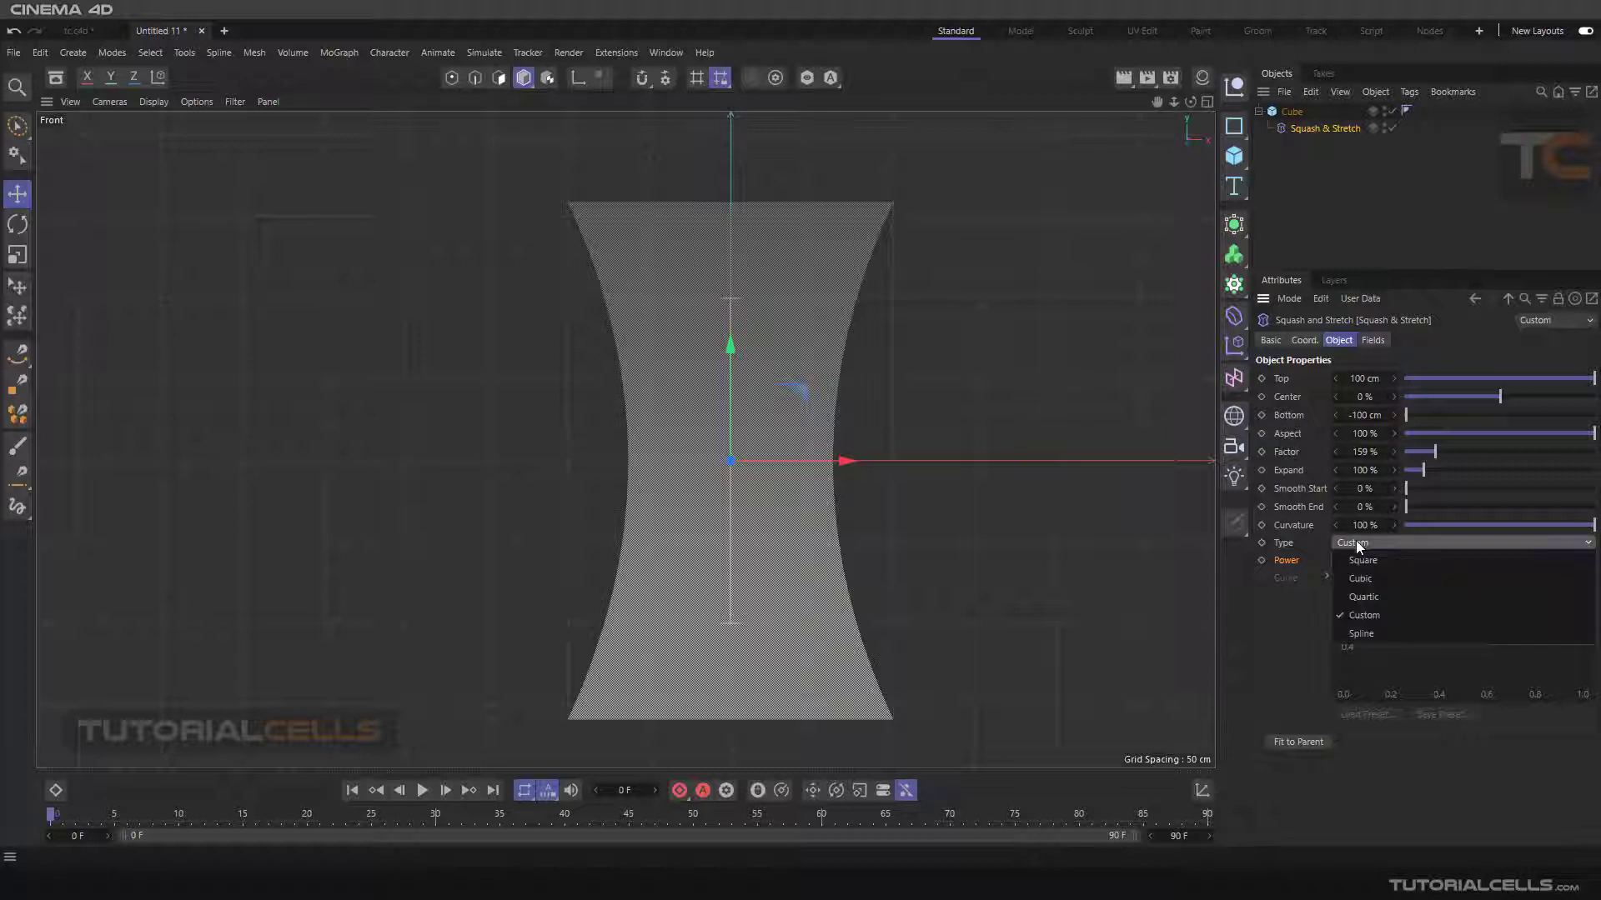
- Switch the Type to Spline and reshape its curve with raised points and a dip
click(1352, 632)
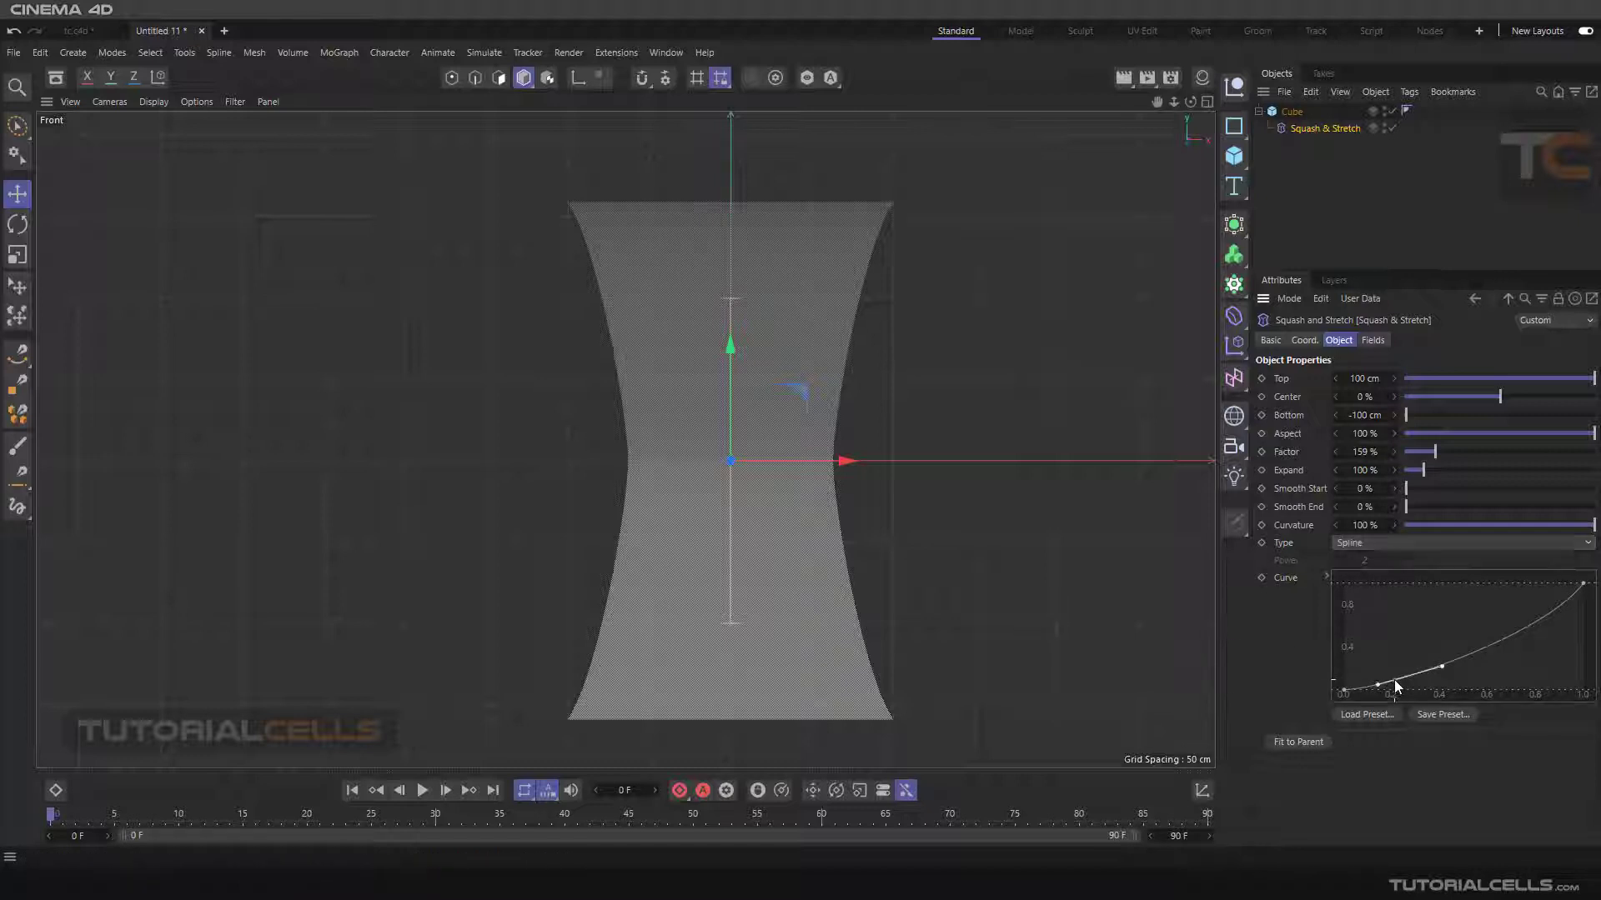
ctrl+drag(1394, 679, 1546, 628)
ctrl+click(1483, 623)
ctrl+click(1546, 638)
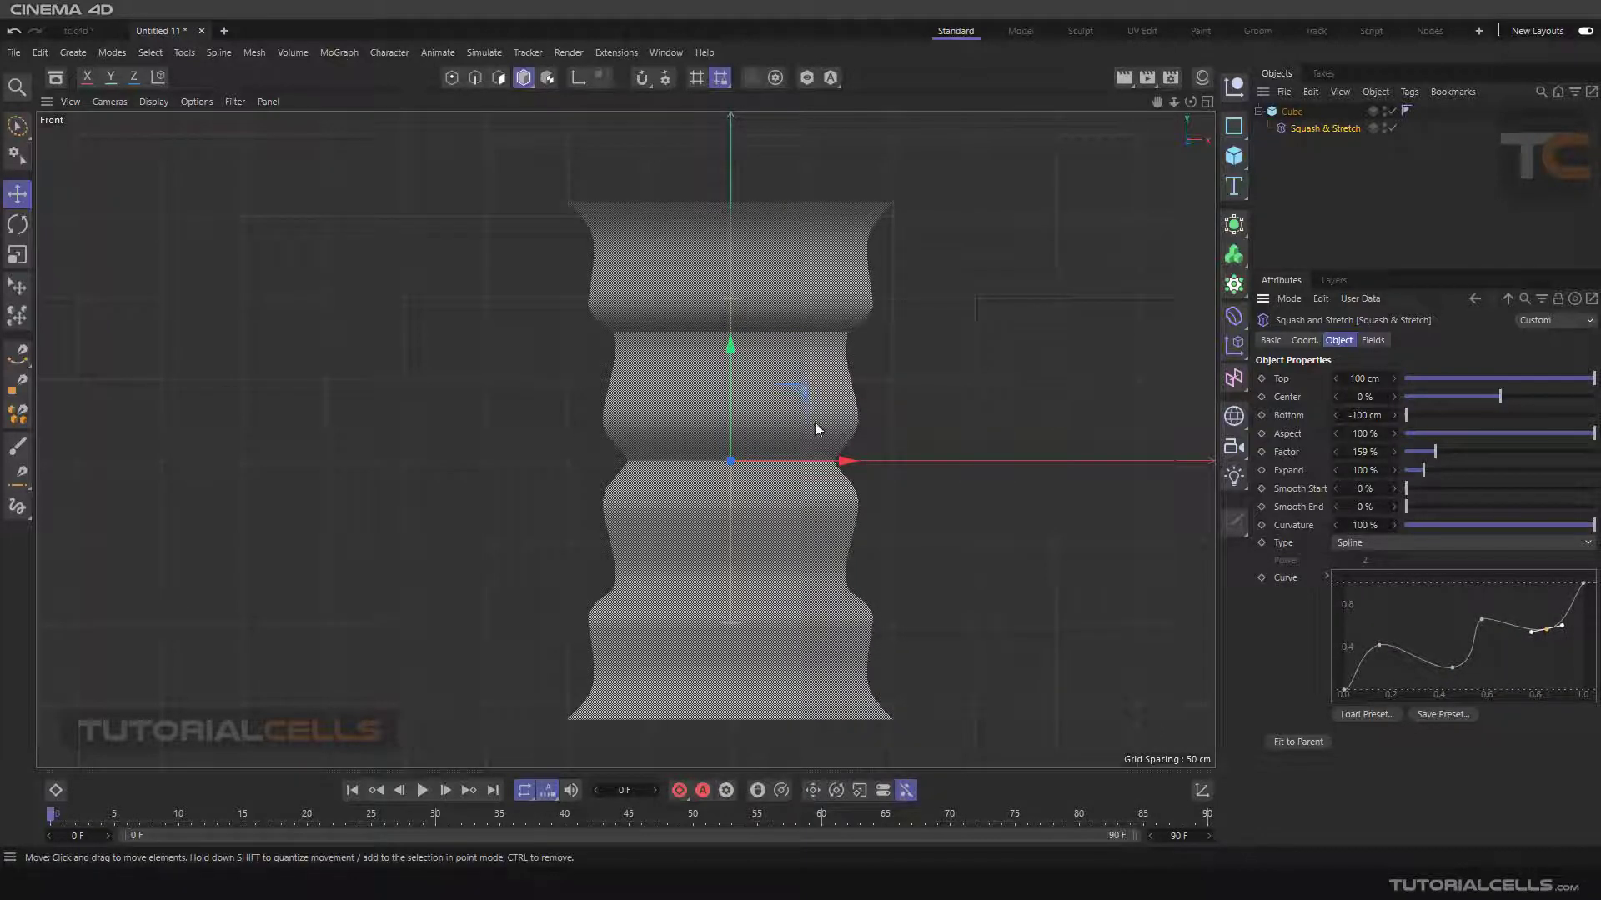
- Enlarge the Perspective view and raise the deformer's Factor to about 215%
middle_click(1107, 387)
middle_click(524, 258)
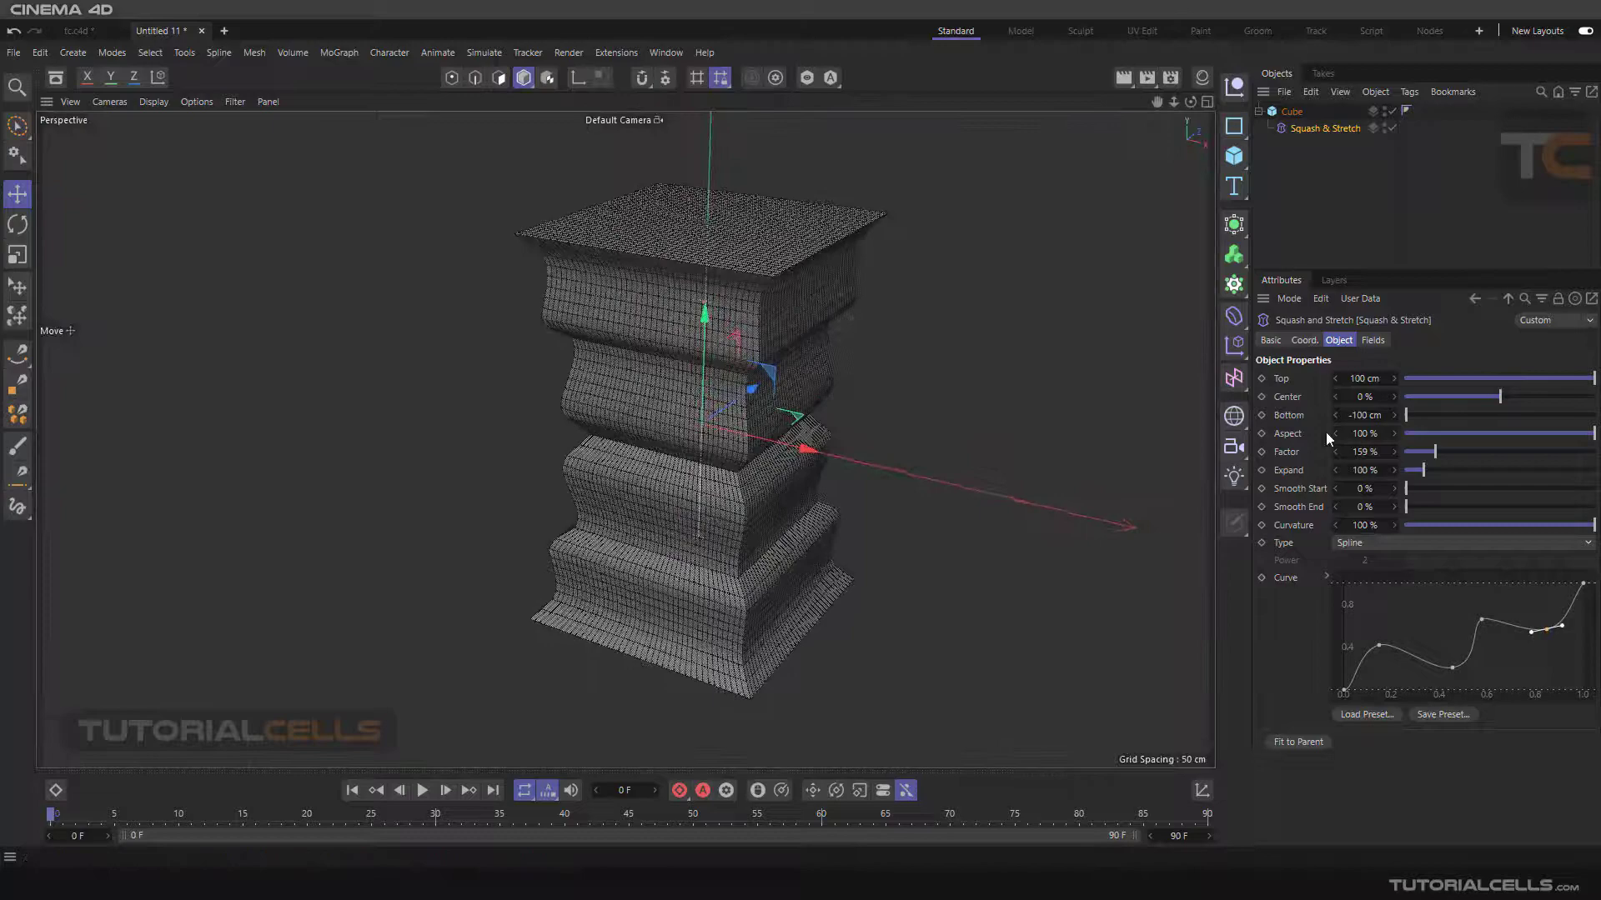
drag(1402, 450, 1447, 453)
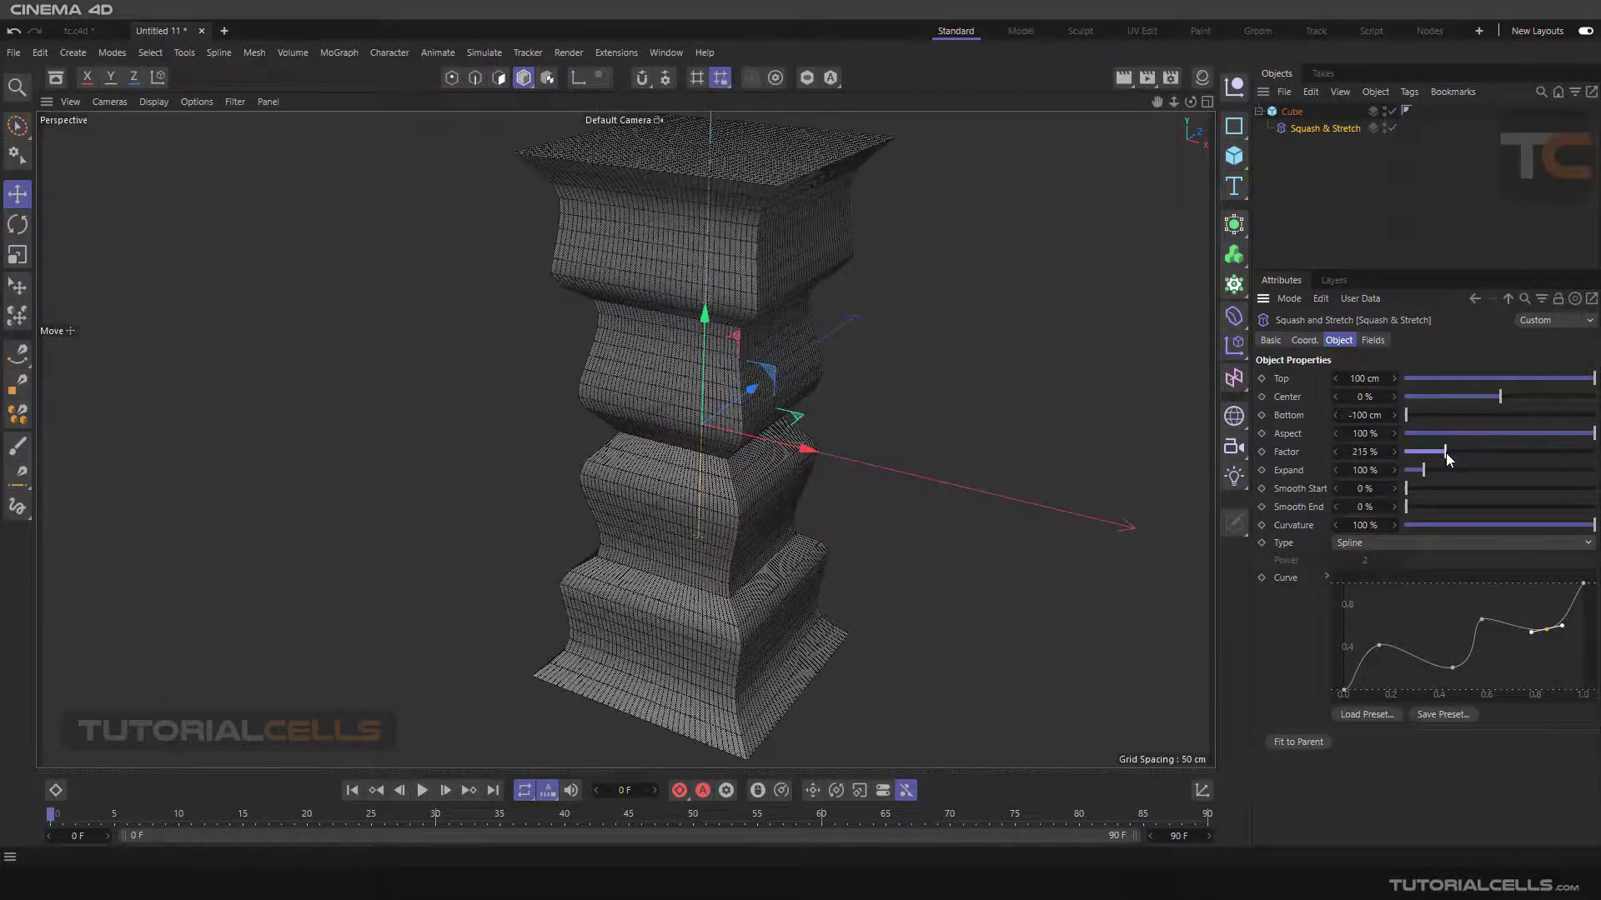
- Set the Type back to Square and orbit around the hourglass cube
click(1396, 549)
click(1398, 557)
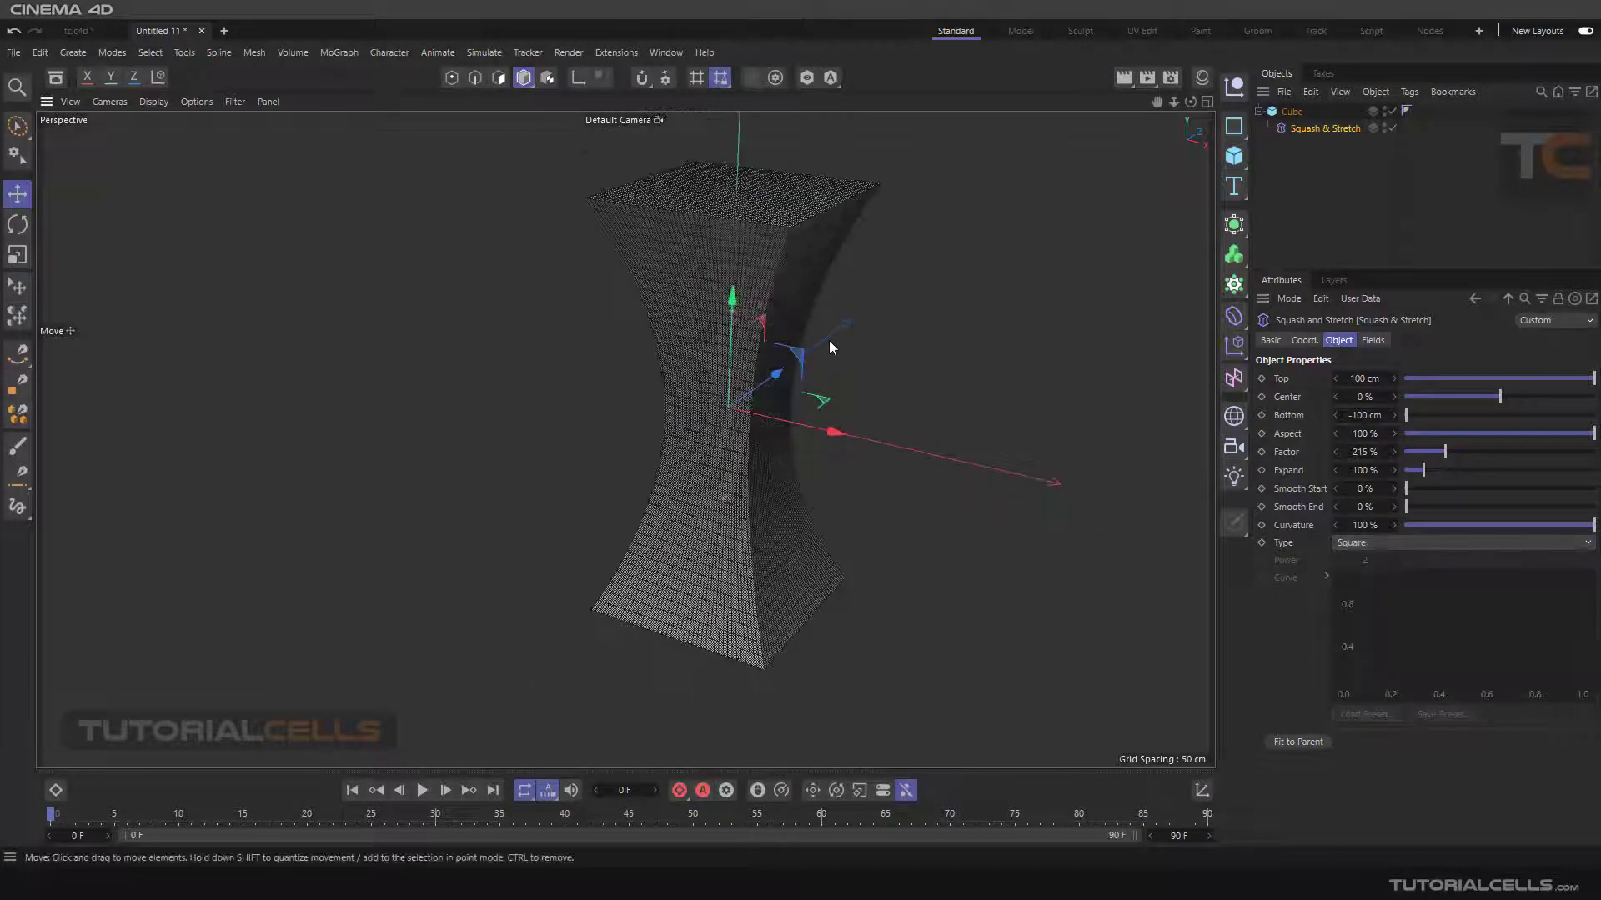
alt+drag(829, 340, 876, 198)
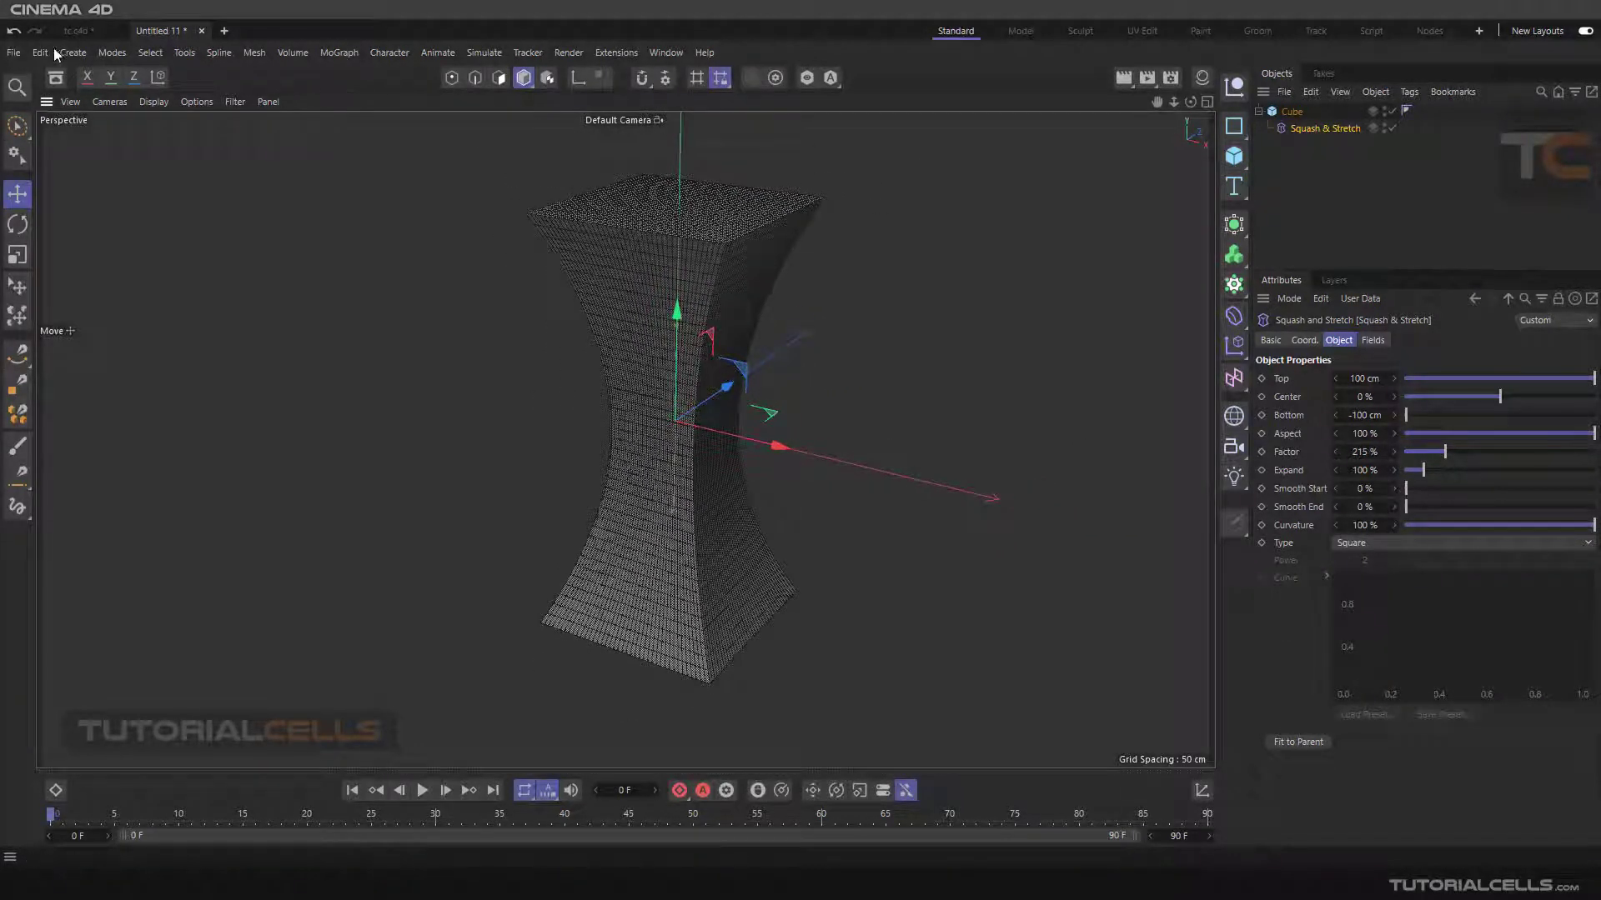
- Switch to the tc.c4d document and reframe the view on the TC letters
click(84, 30)
scroll(676, 317, up, 5)
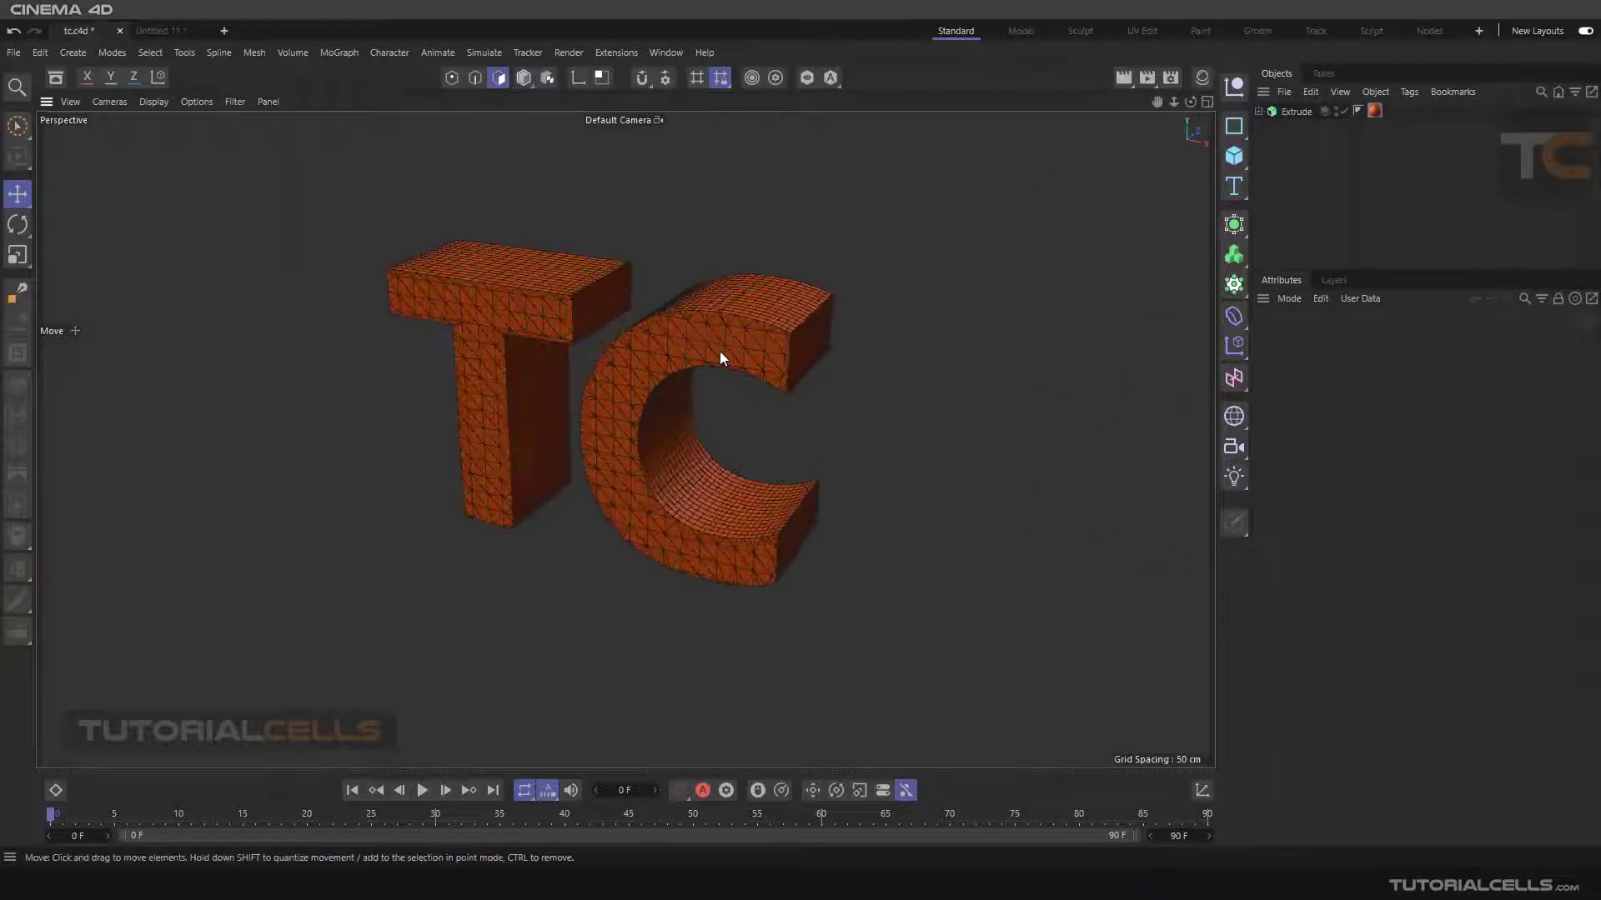
alt+drag(722, 359, 796, 390)
scroll(834, 400, down, 5)
scroll(798, 383, up, 5)
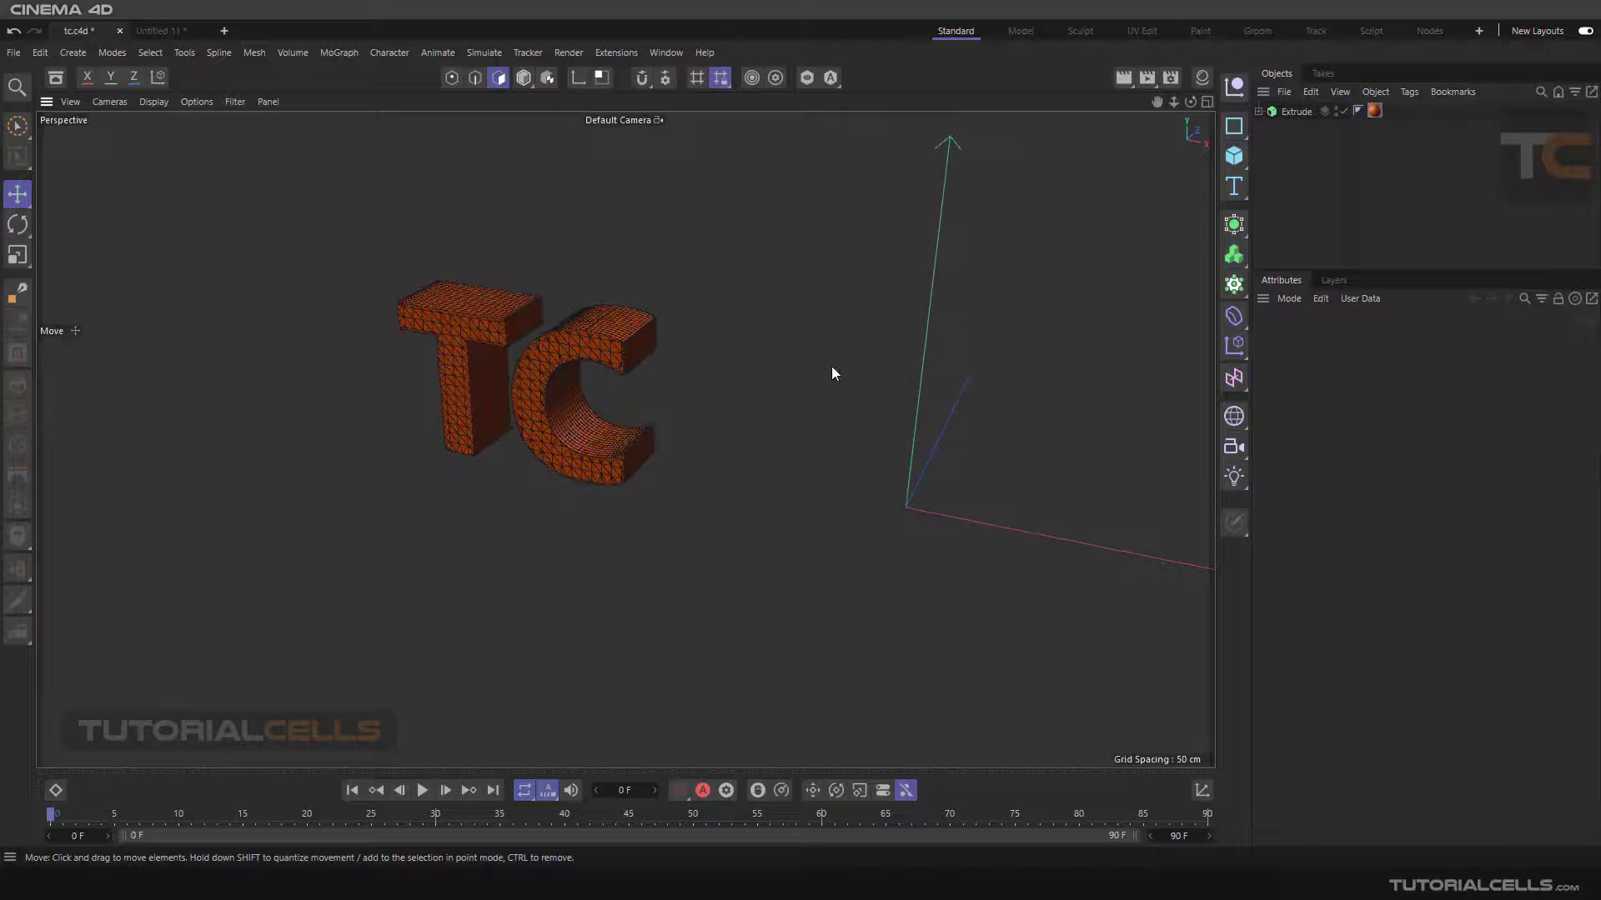
- Check the text spline inside Extrude, then select the extruded TC text
click(1259, 112)
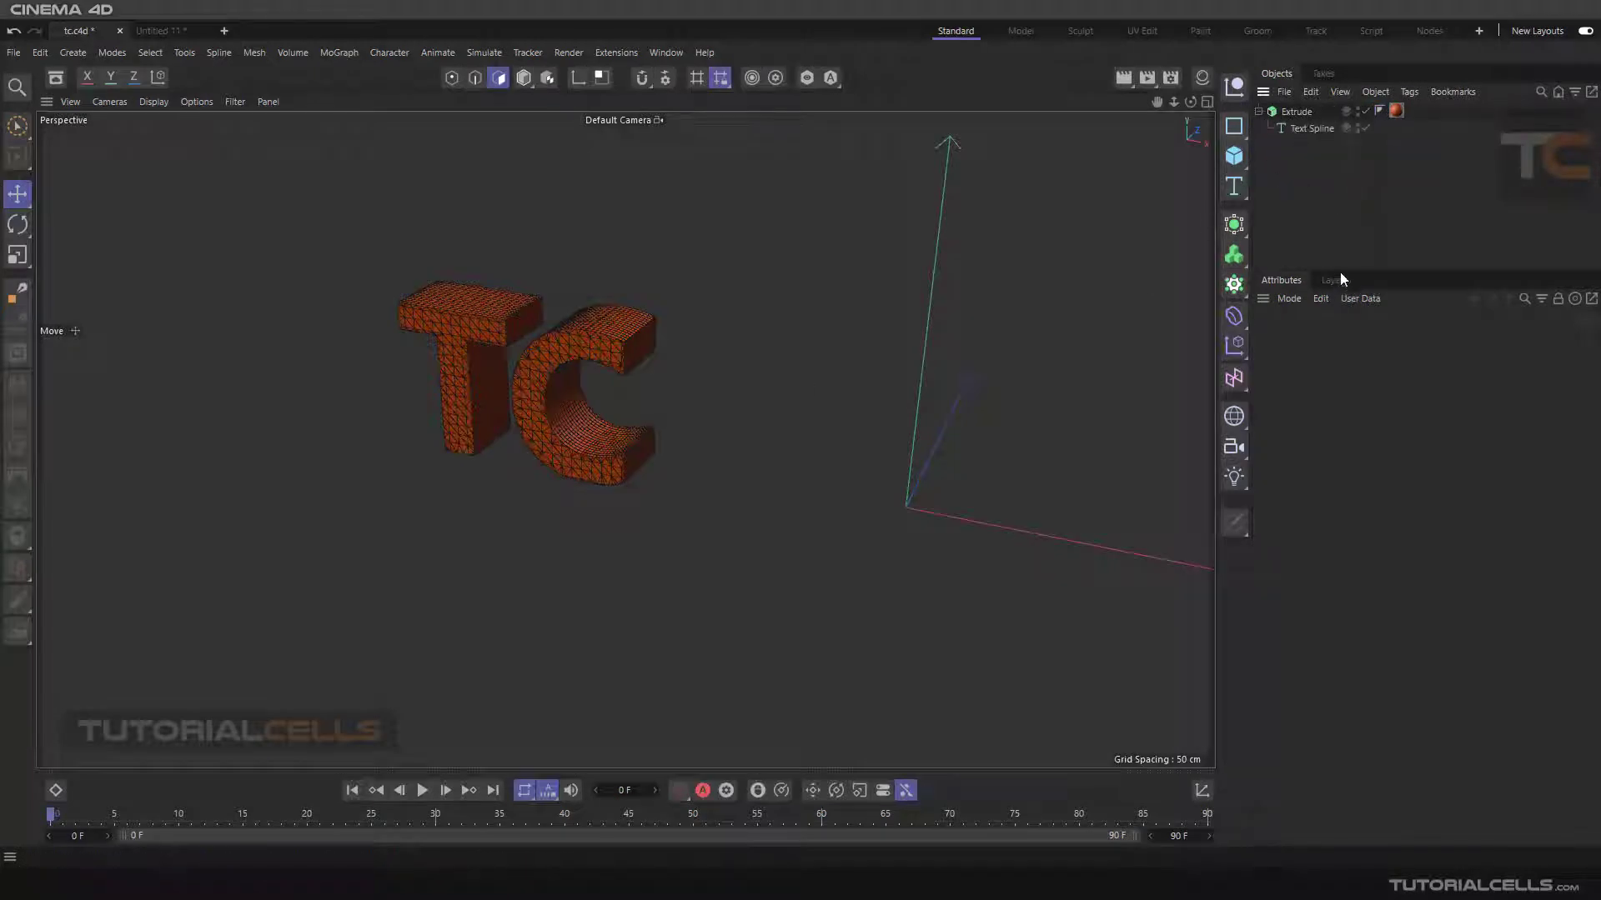
click(1259, 111)
click(1234, 315)
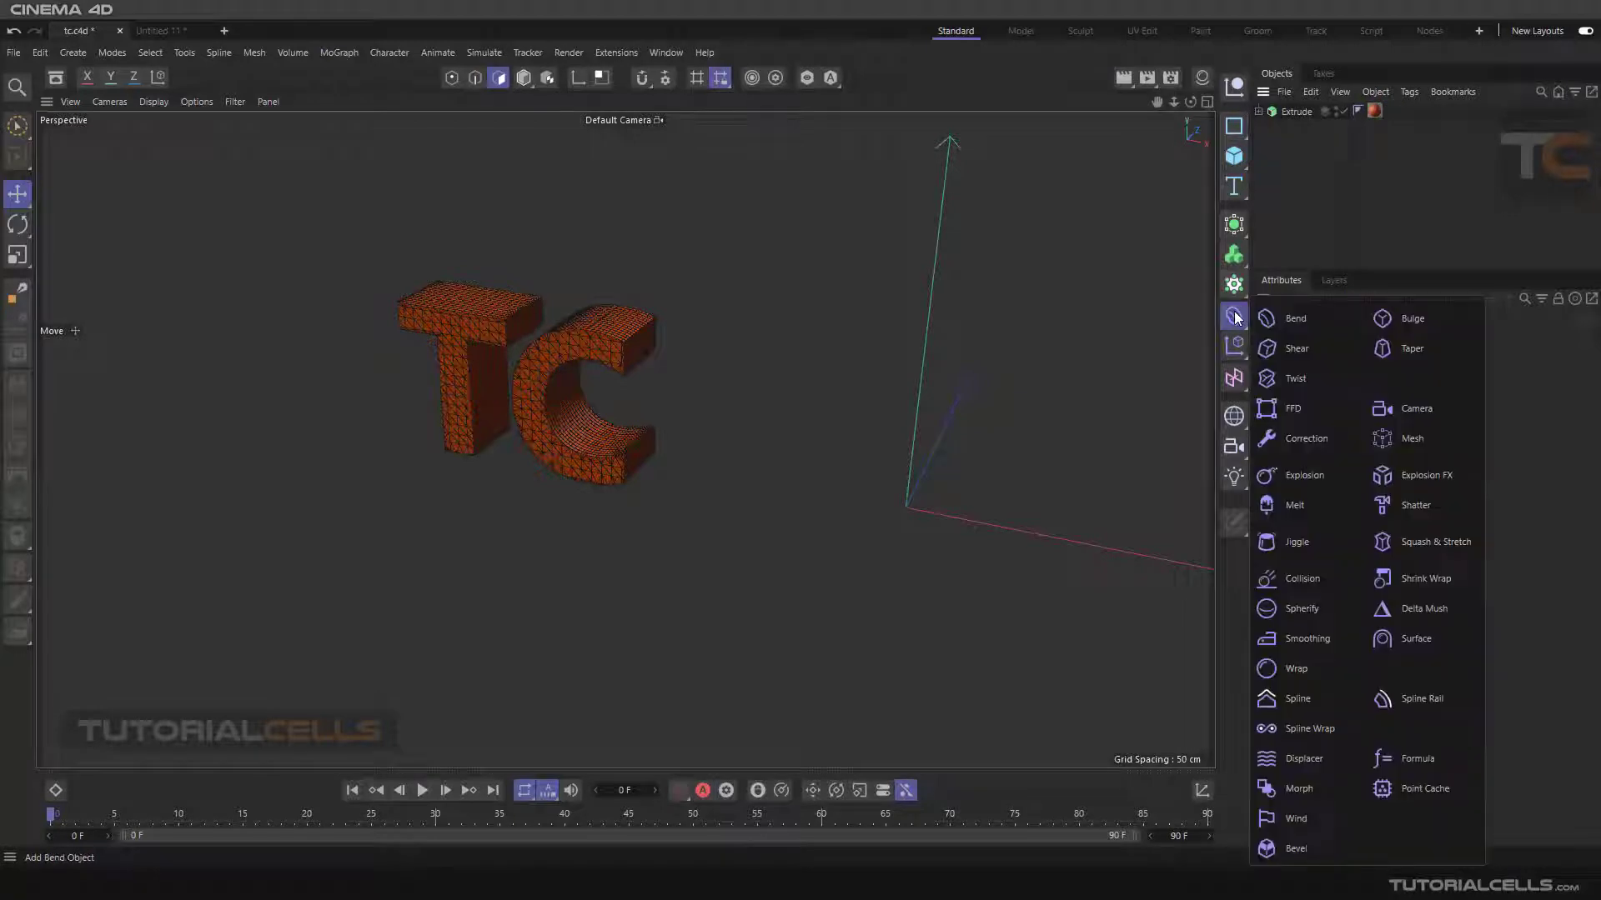
click(1299, 118)
click(1296, 111)
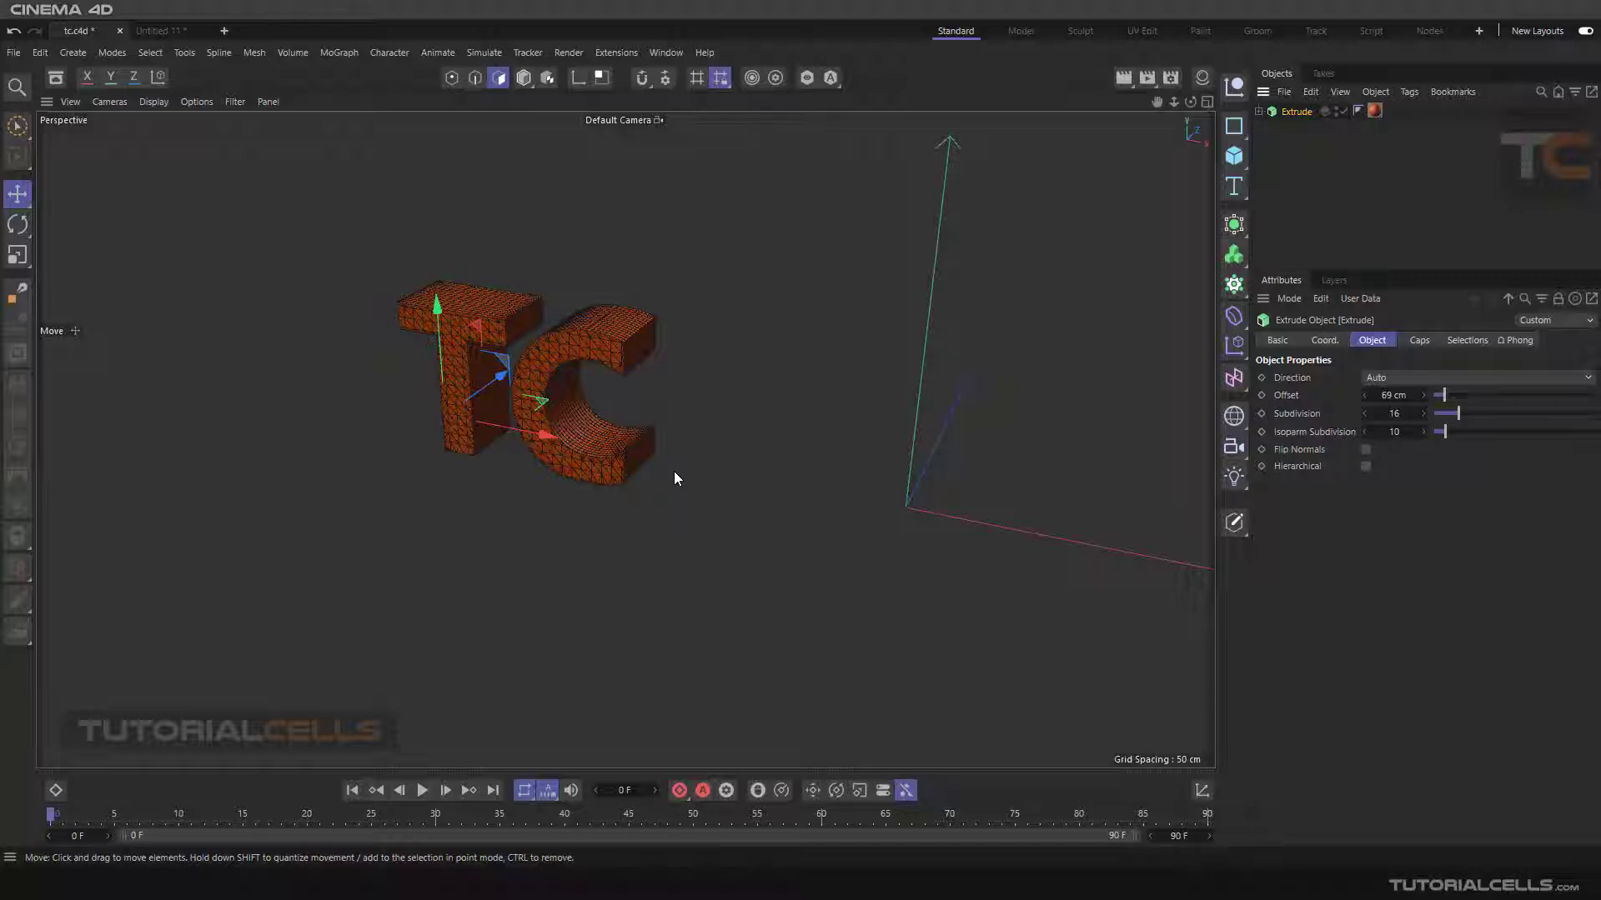
click(1241, 319)
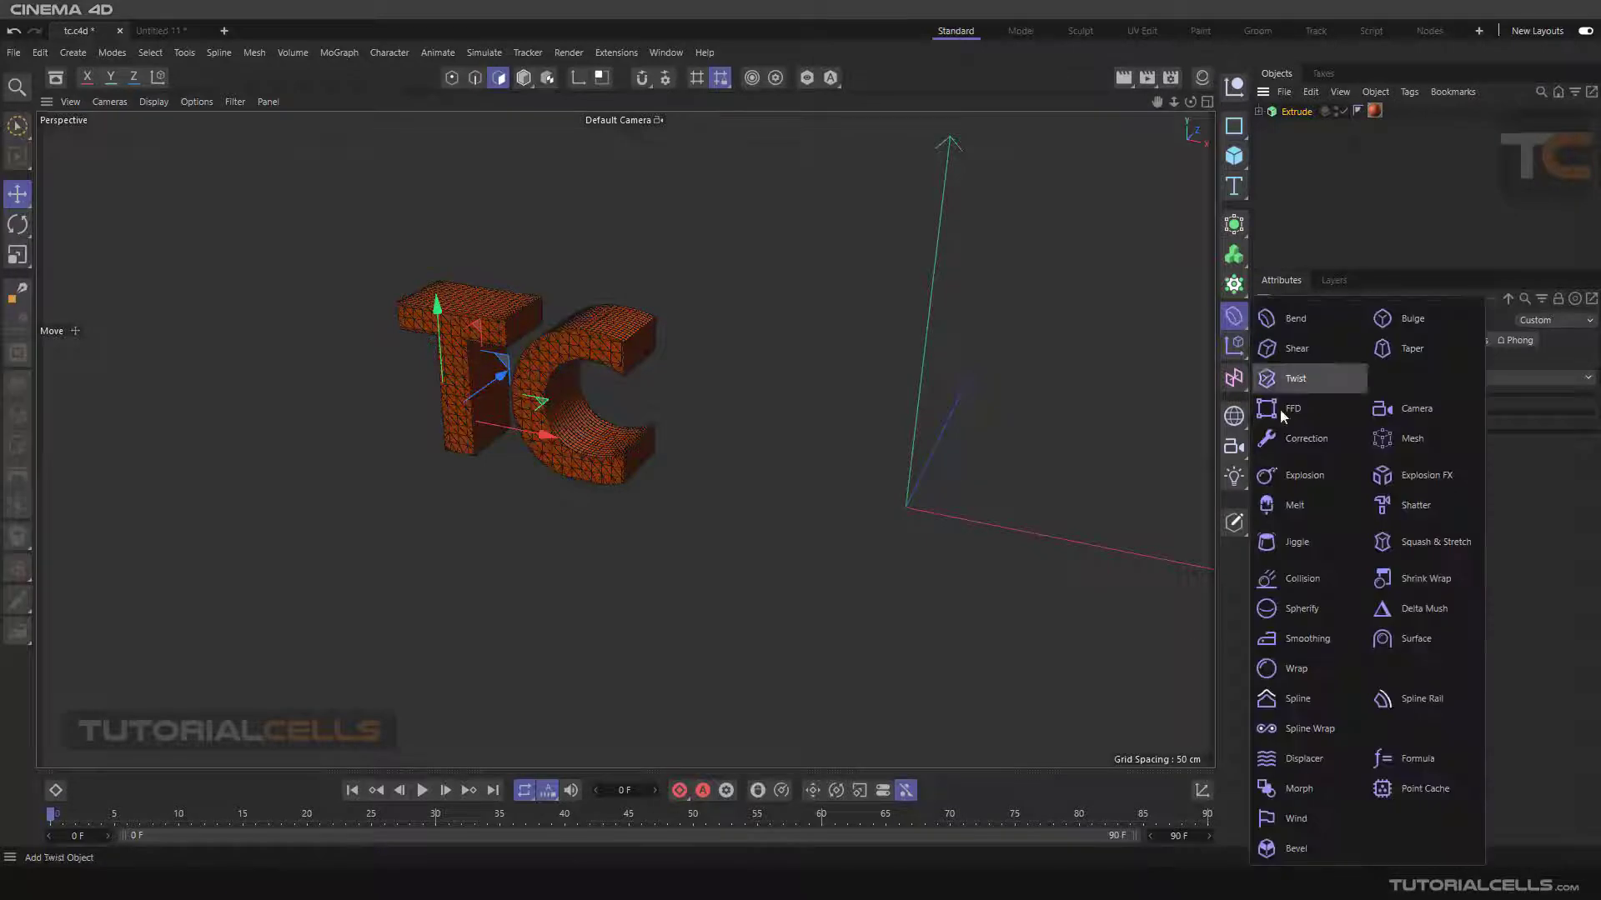
click(1387, 543)
scroll(954, 509, up, 2)
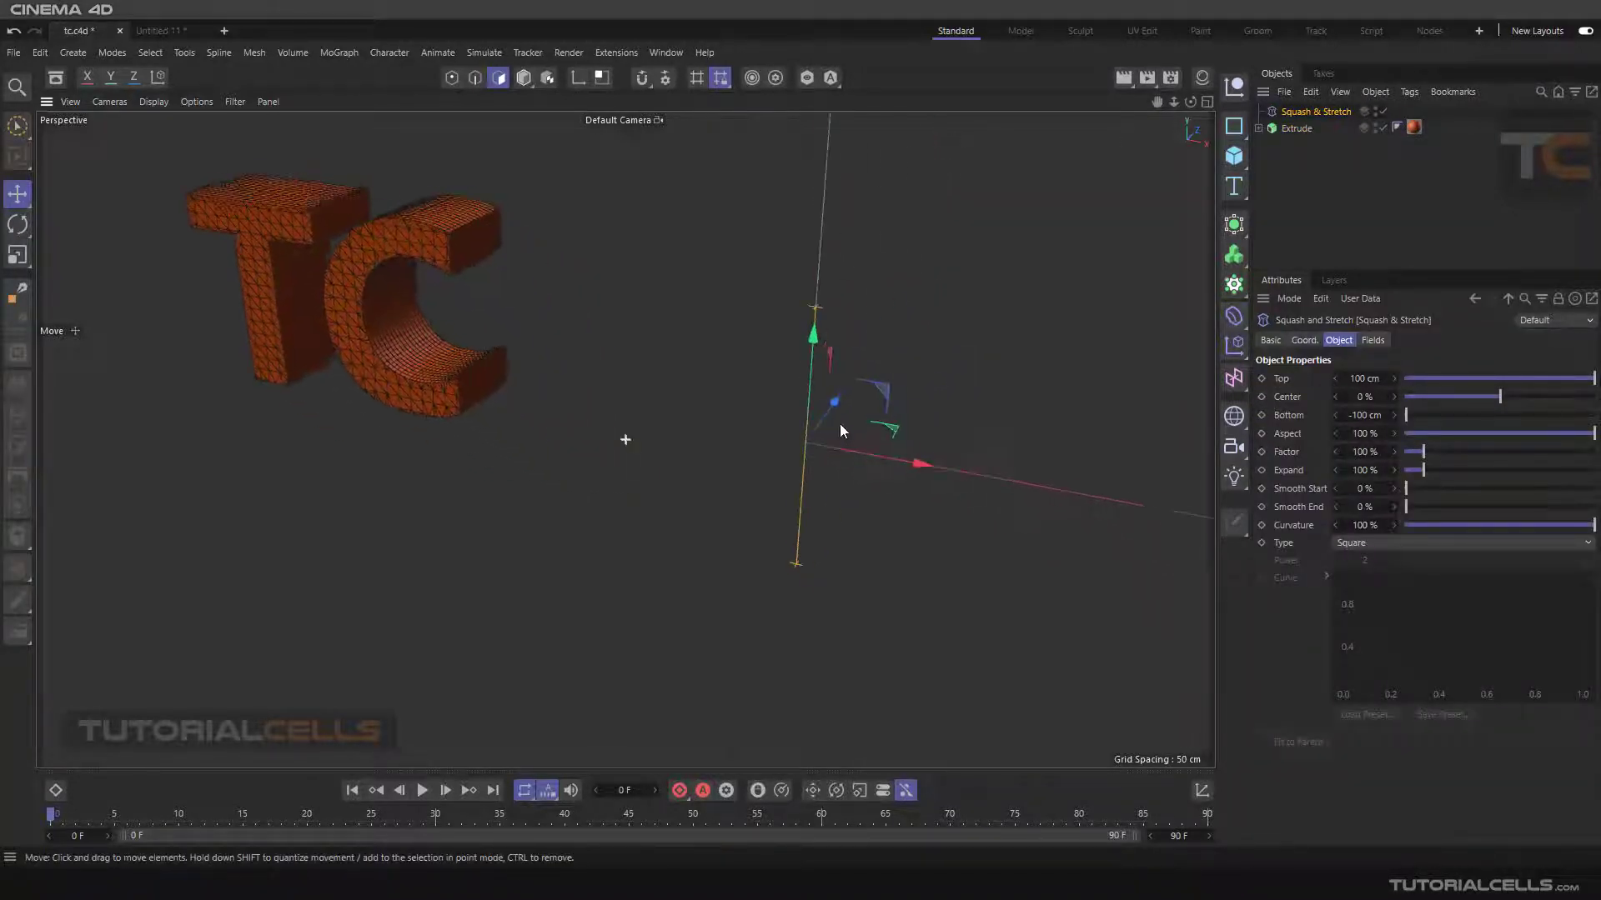
alt+drag(840, 431, 882, 432)
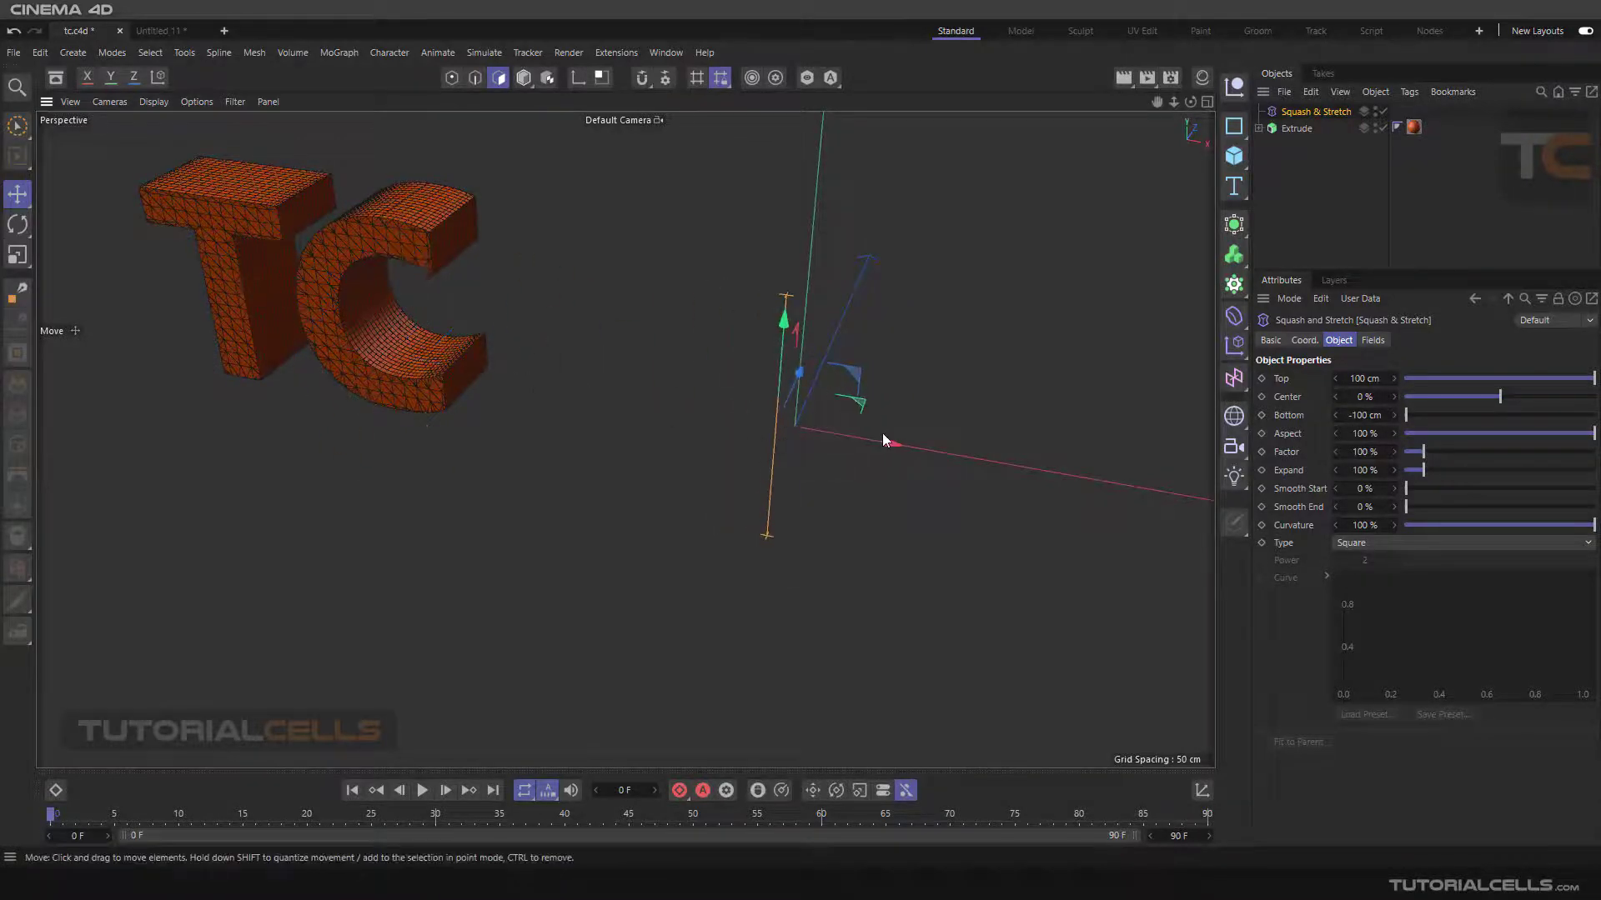
alt+drag(755, 440, 727, 420)
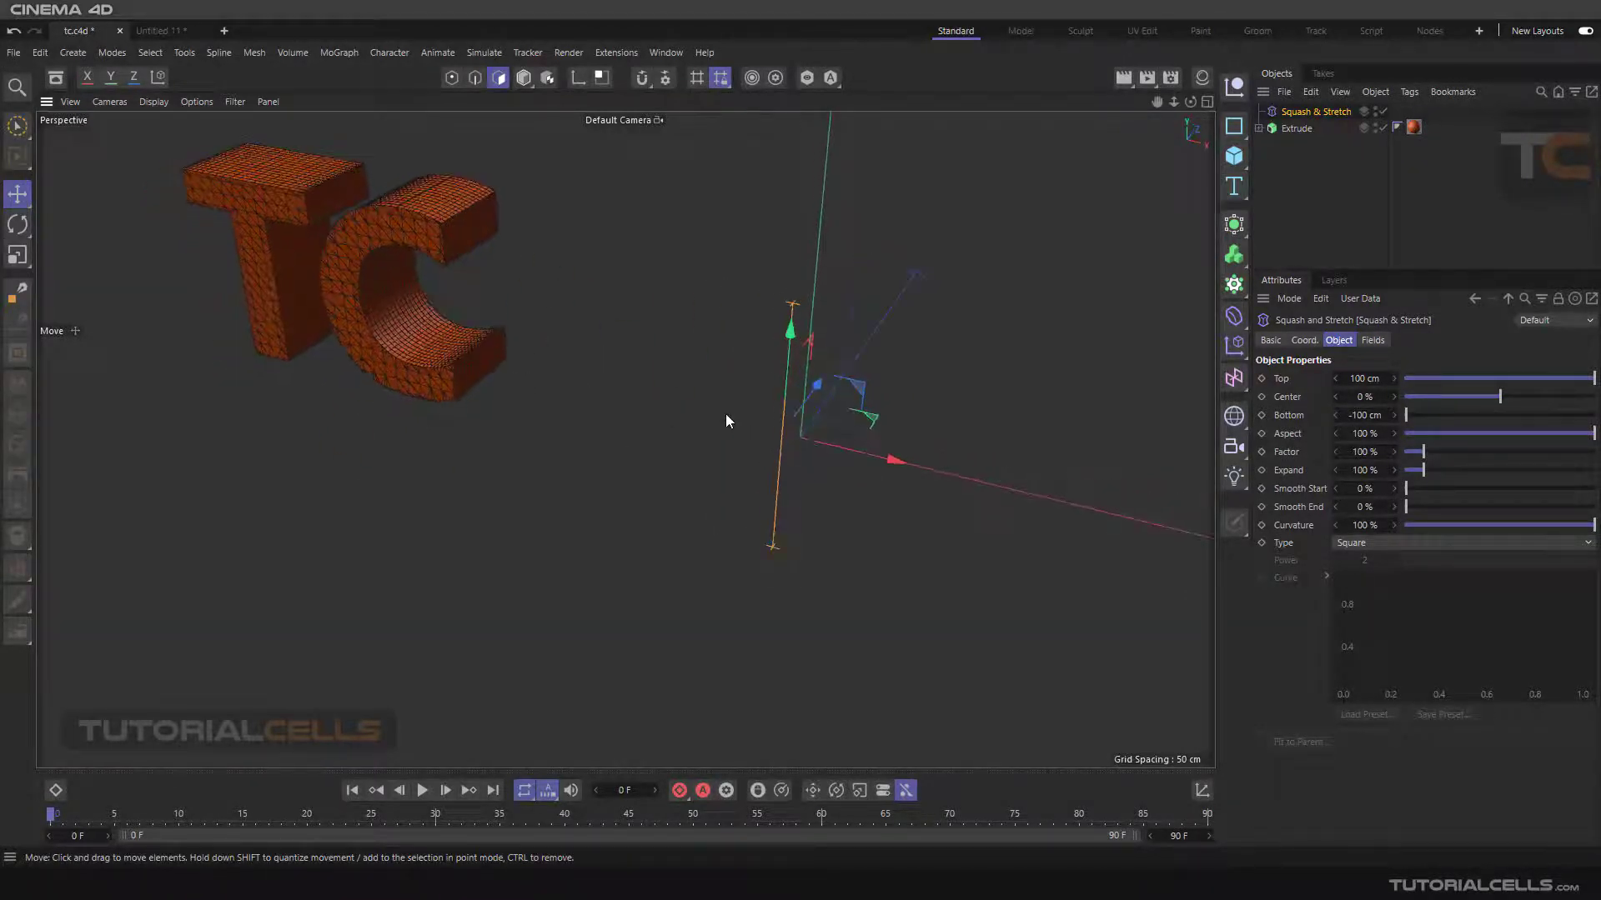
click(524, 78)
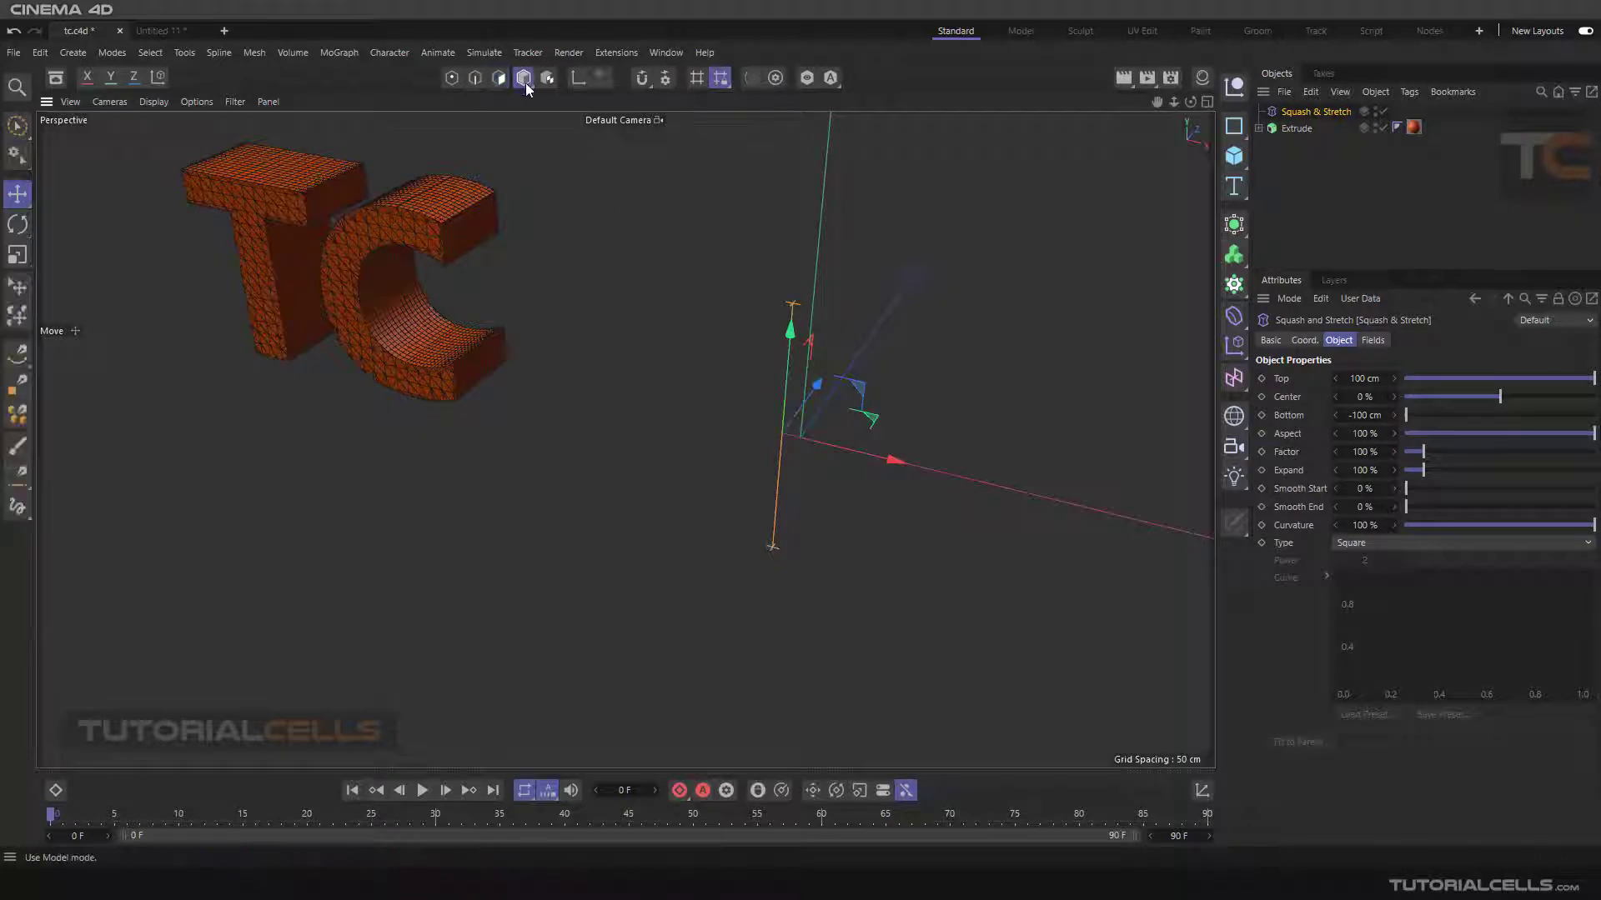
key(Delete)
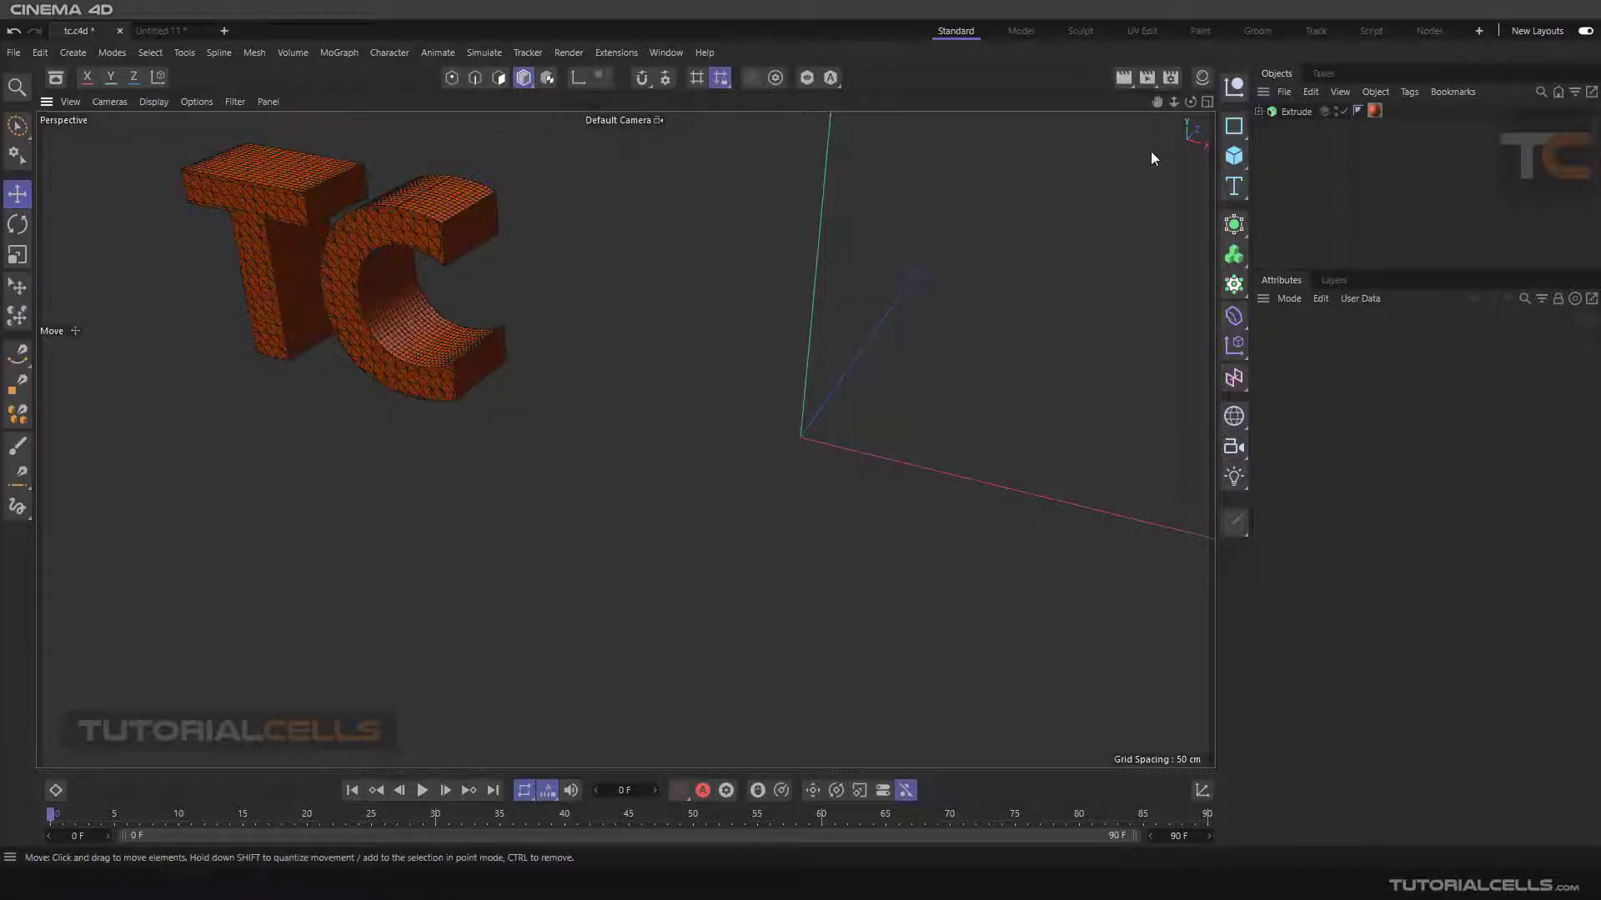
- Add Squash & Stretch under Extrude, face the TC text, and show coordinates with Shift+F7
click(1297, 111)
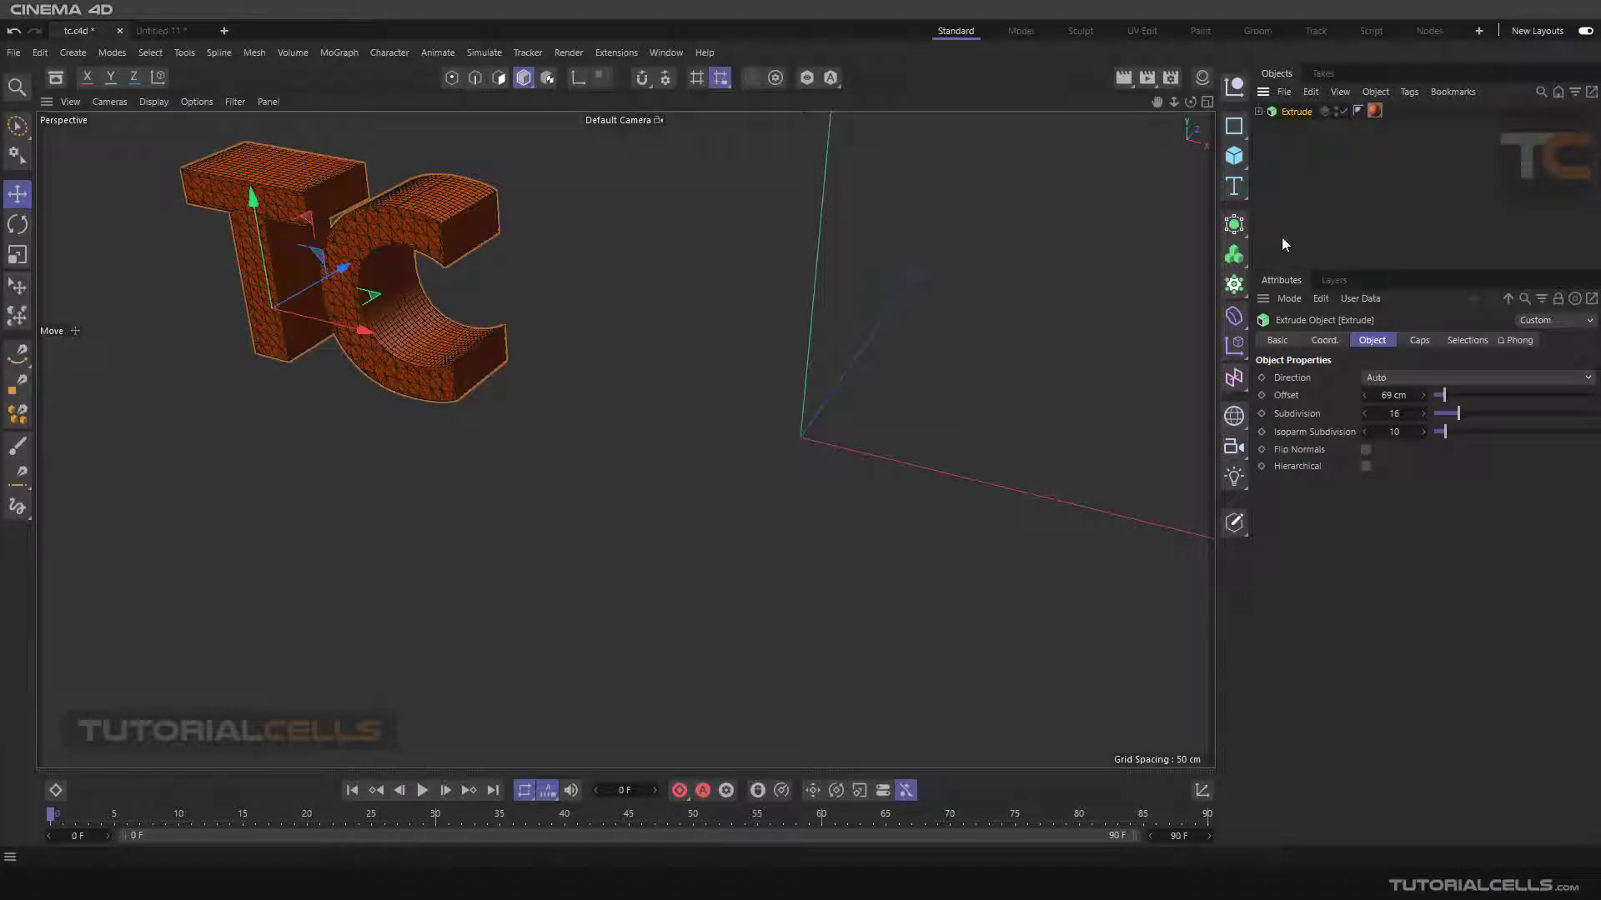
click(1234, 316)
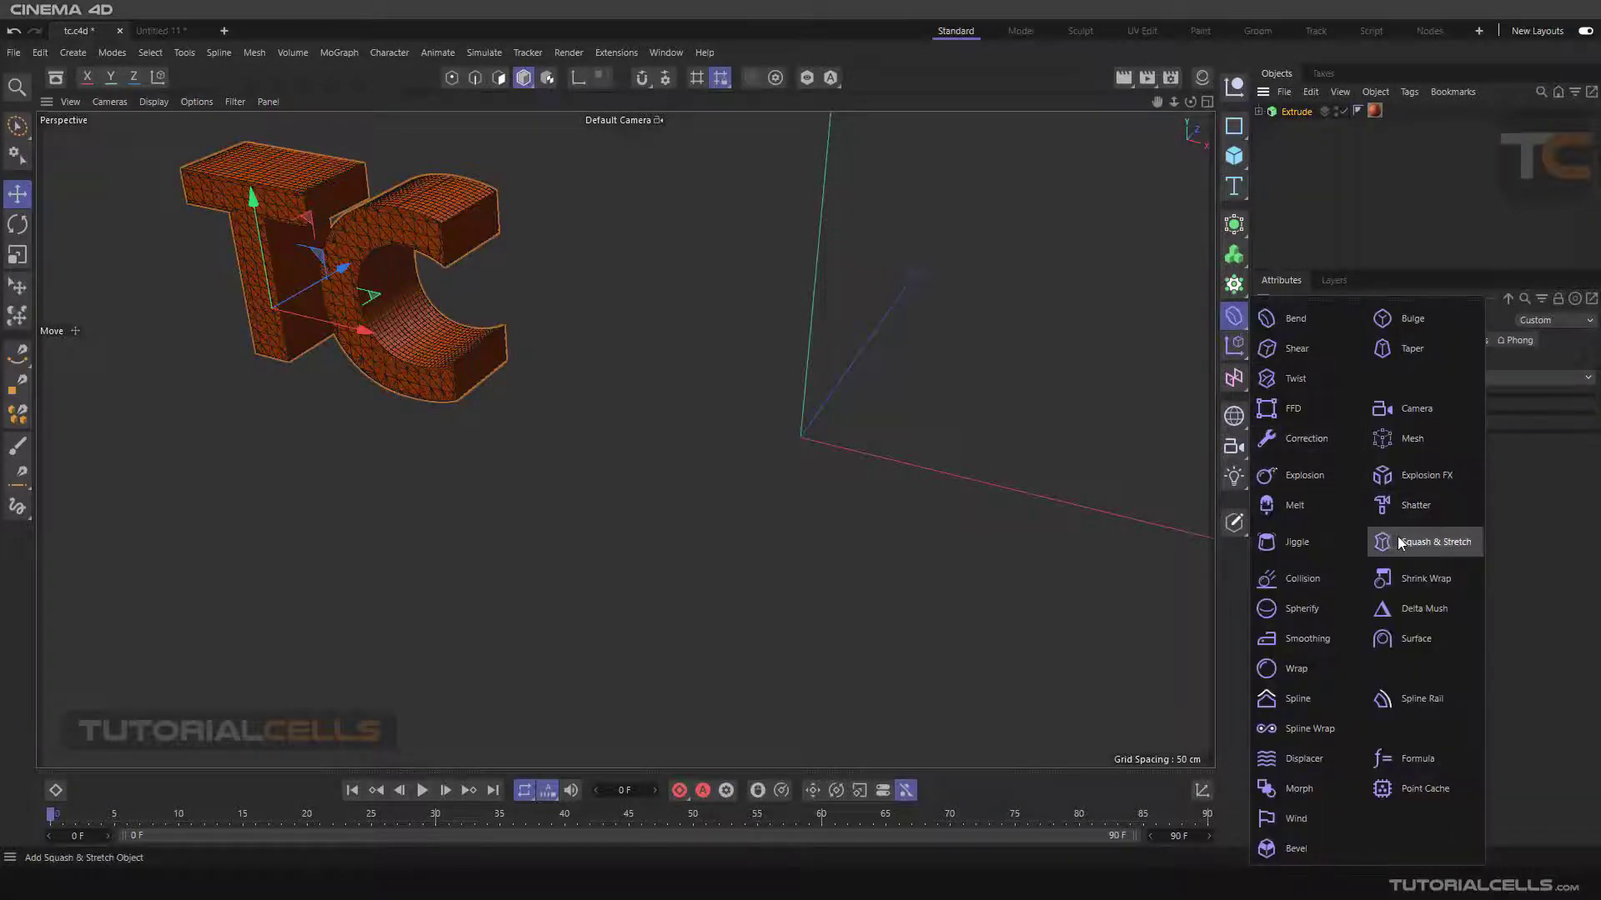
click(1402, 543)
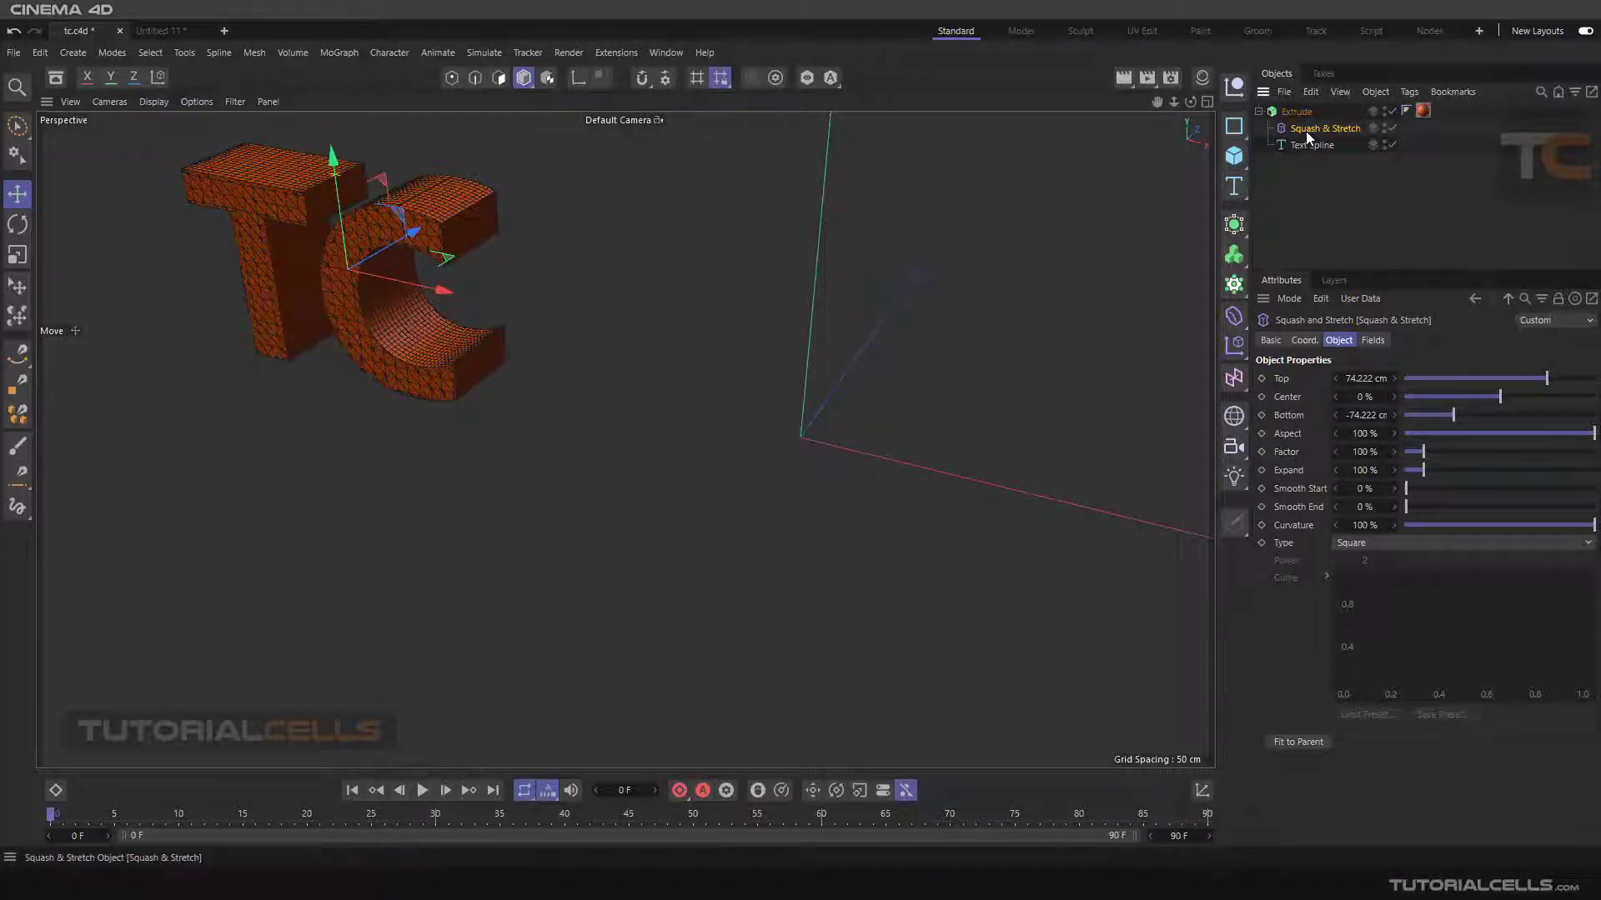
alt+drag(385, 272, 754, 282)
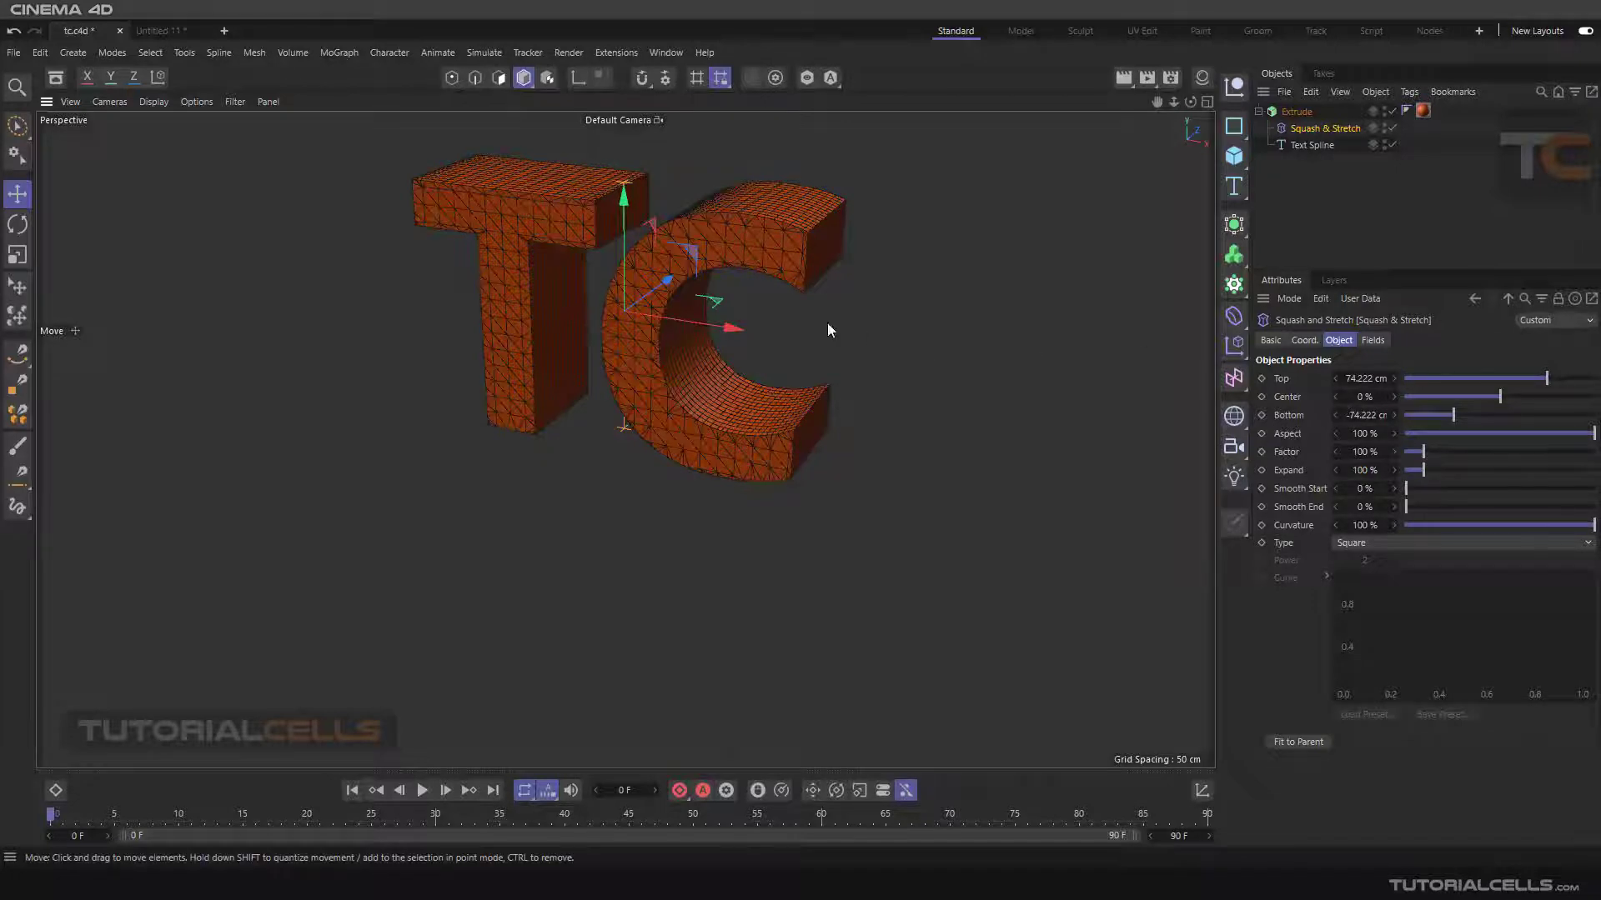
key(shift+F7)
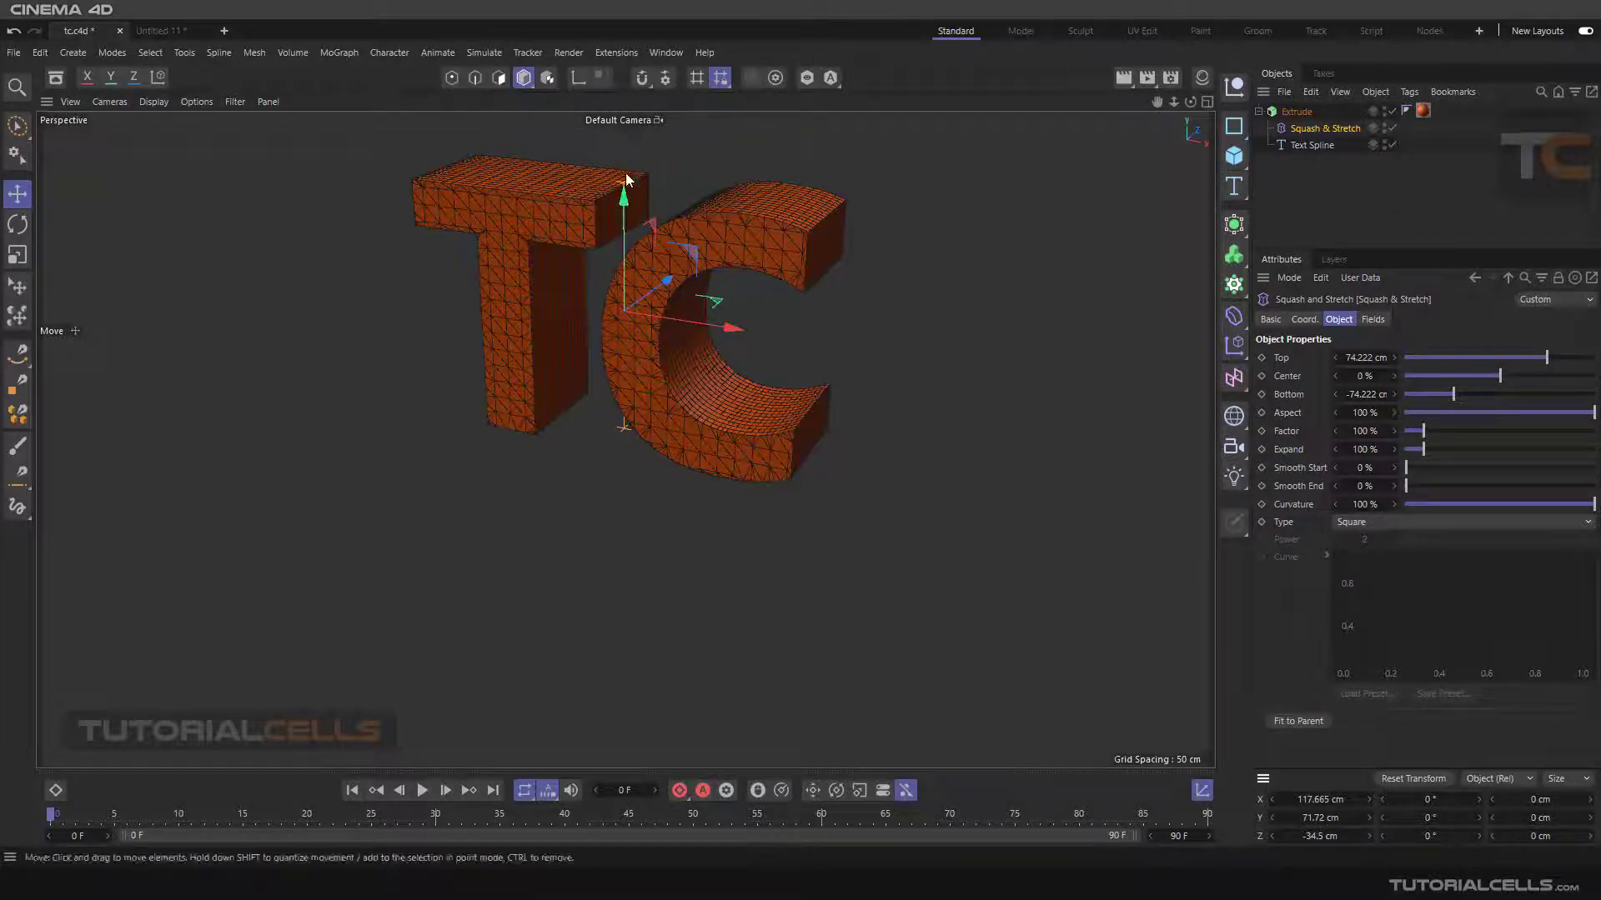
- Move the Squash & Stretch deformer out of Extrude to the top level
alt+middle_drag(706, 304, 667, 371)
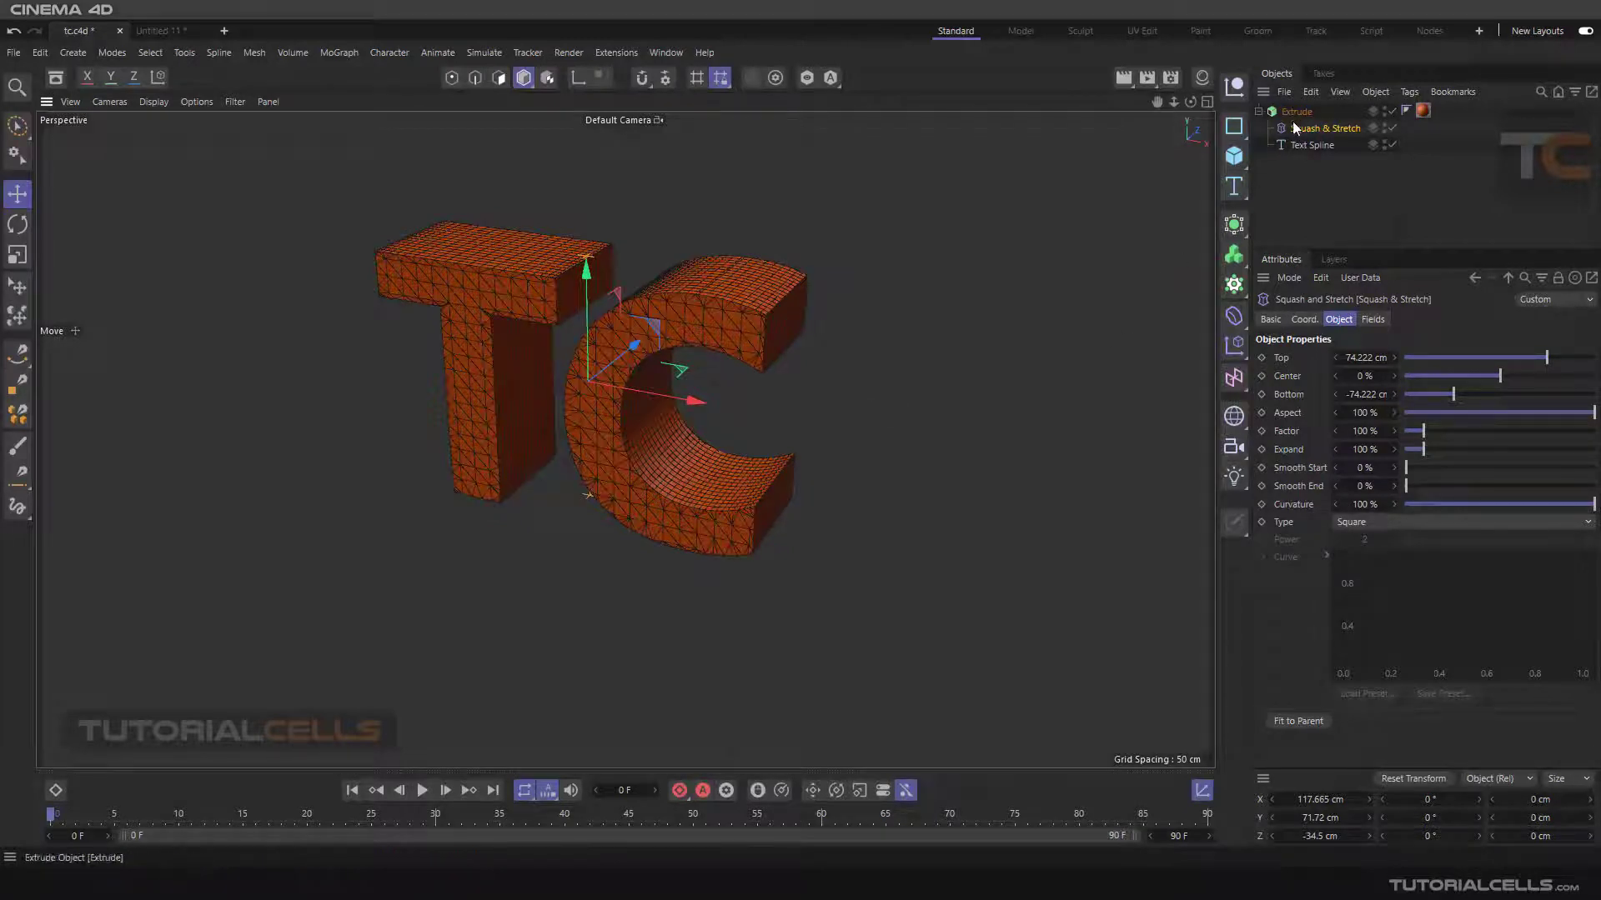
scroll(996, 286, down, 3)
alt+middle_drag(1009, 288, 772, 288)
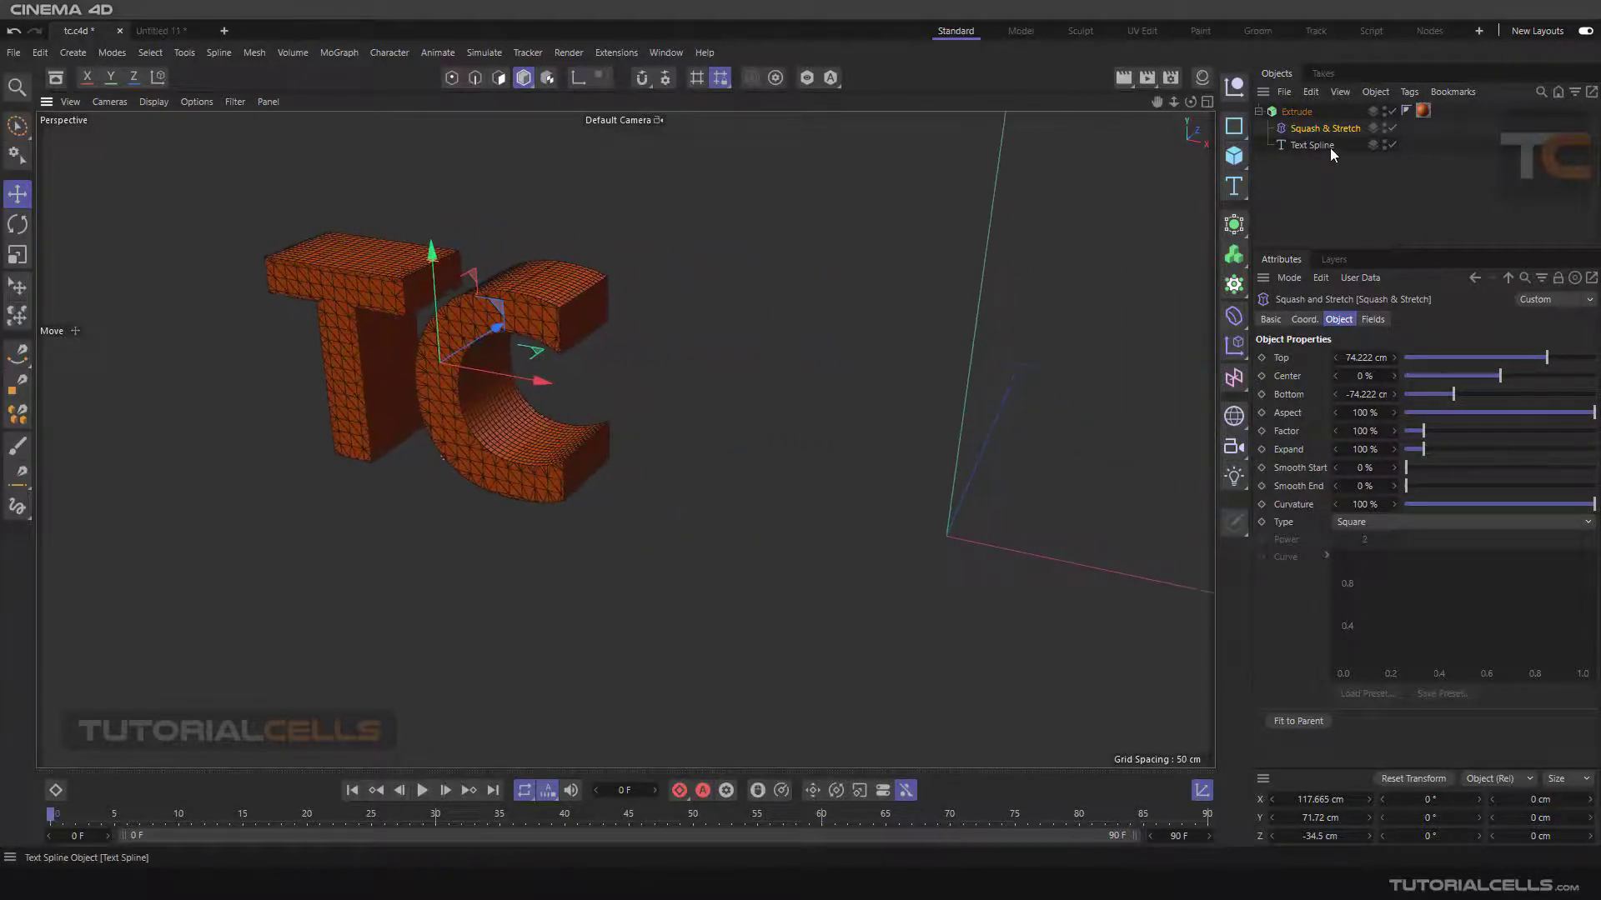
drag(1317, 131, 1263, 183)
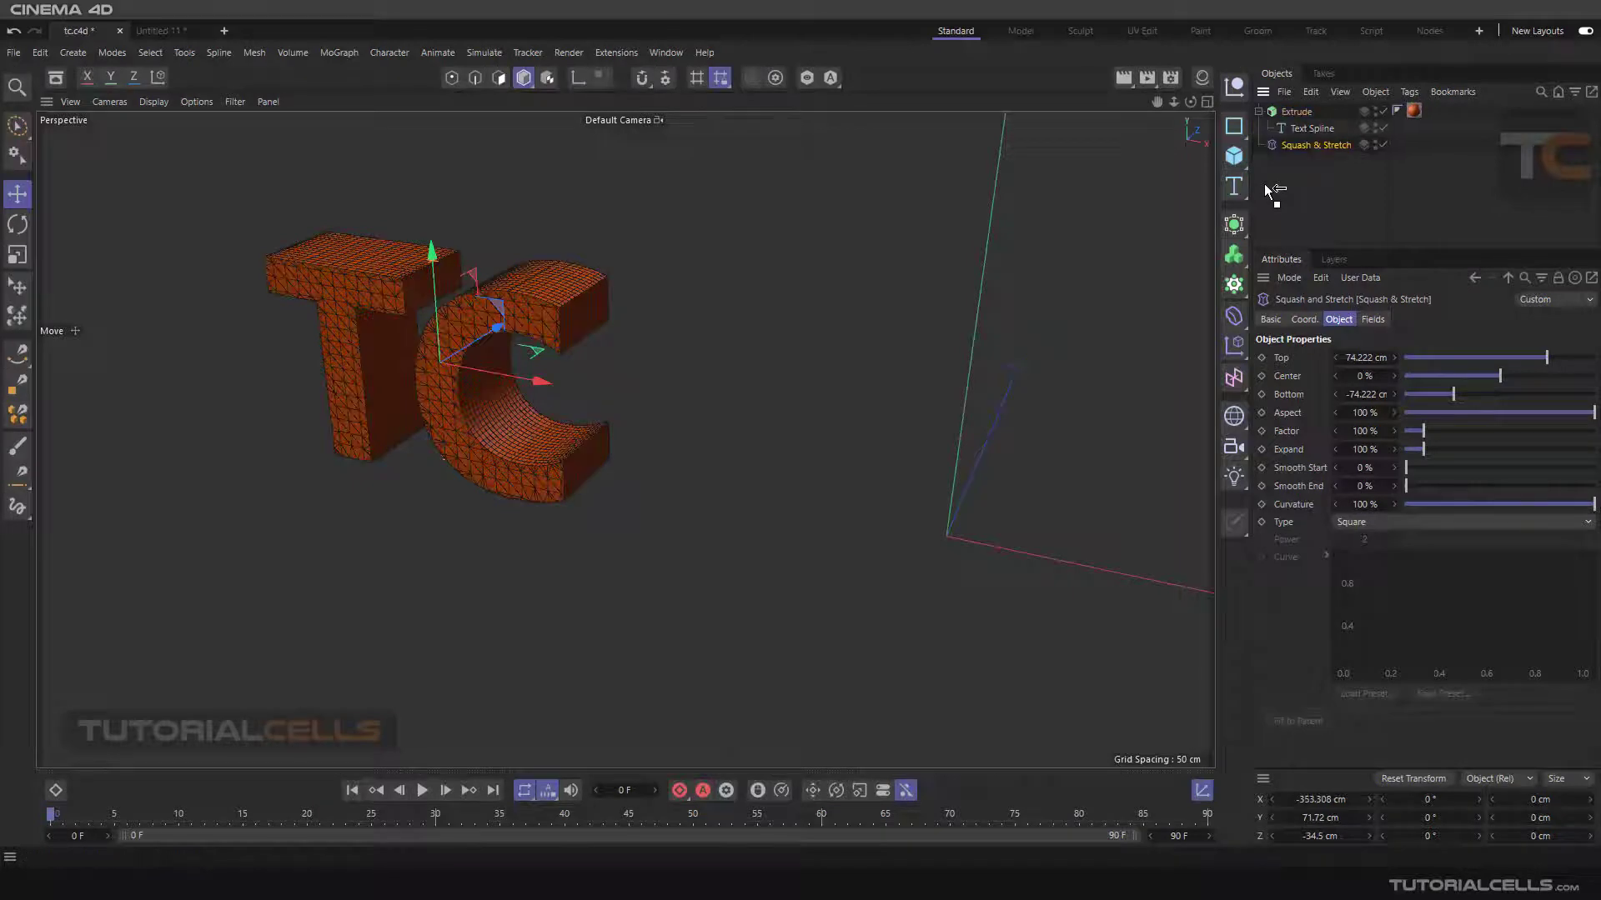
click(1259, 110)
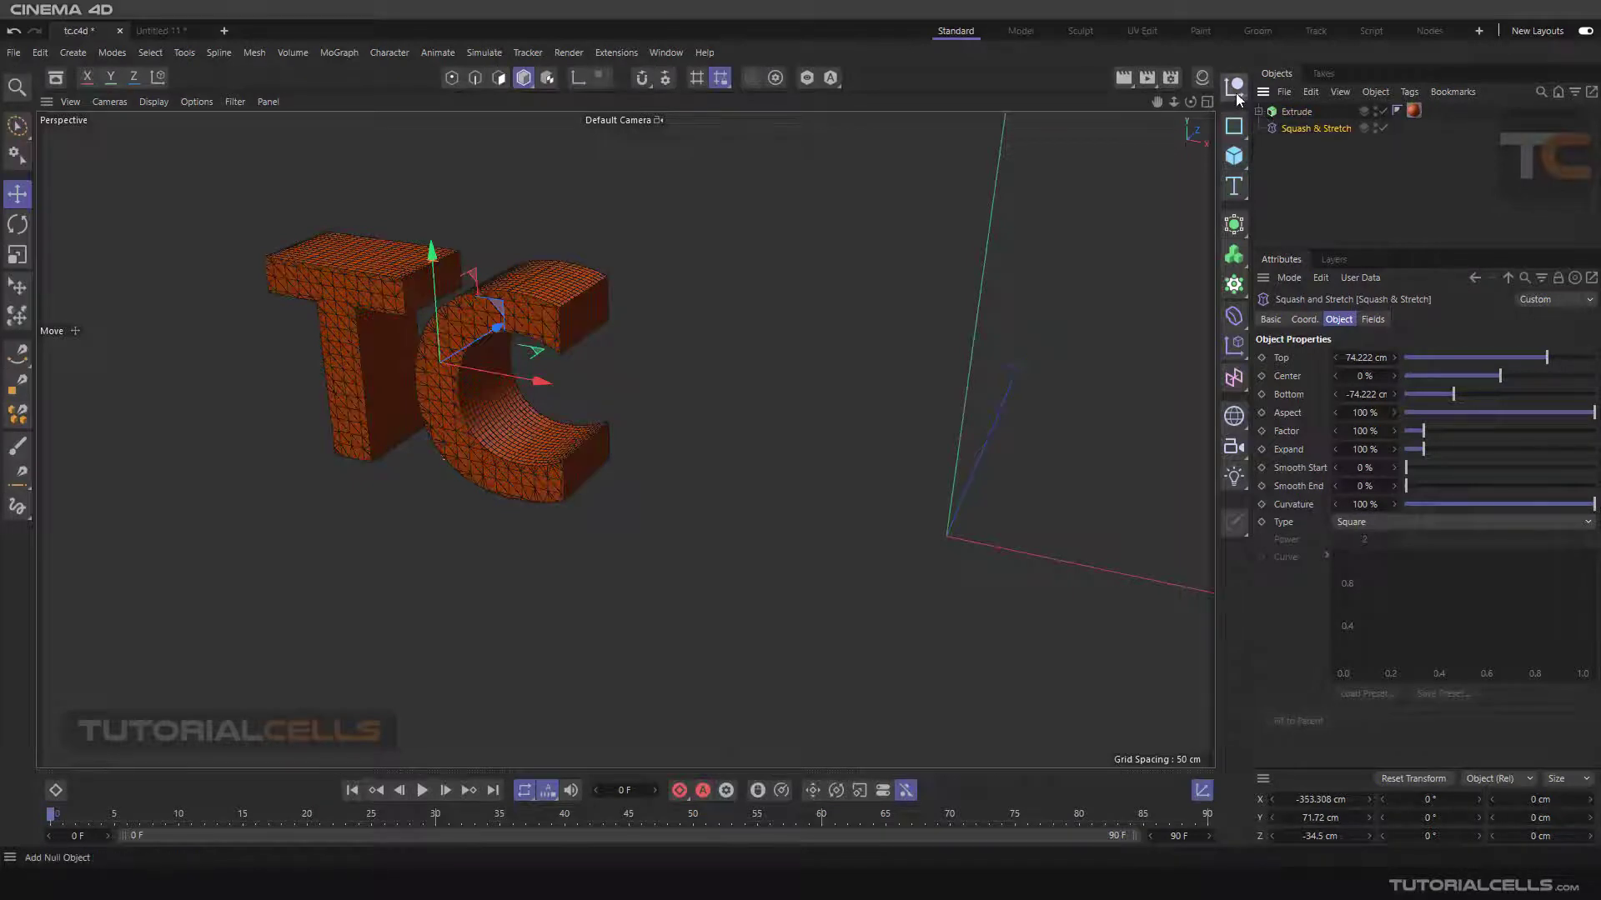
- Add a Null and place Extrude and Squash & Stretch inside it
click(1236, 87)
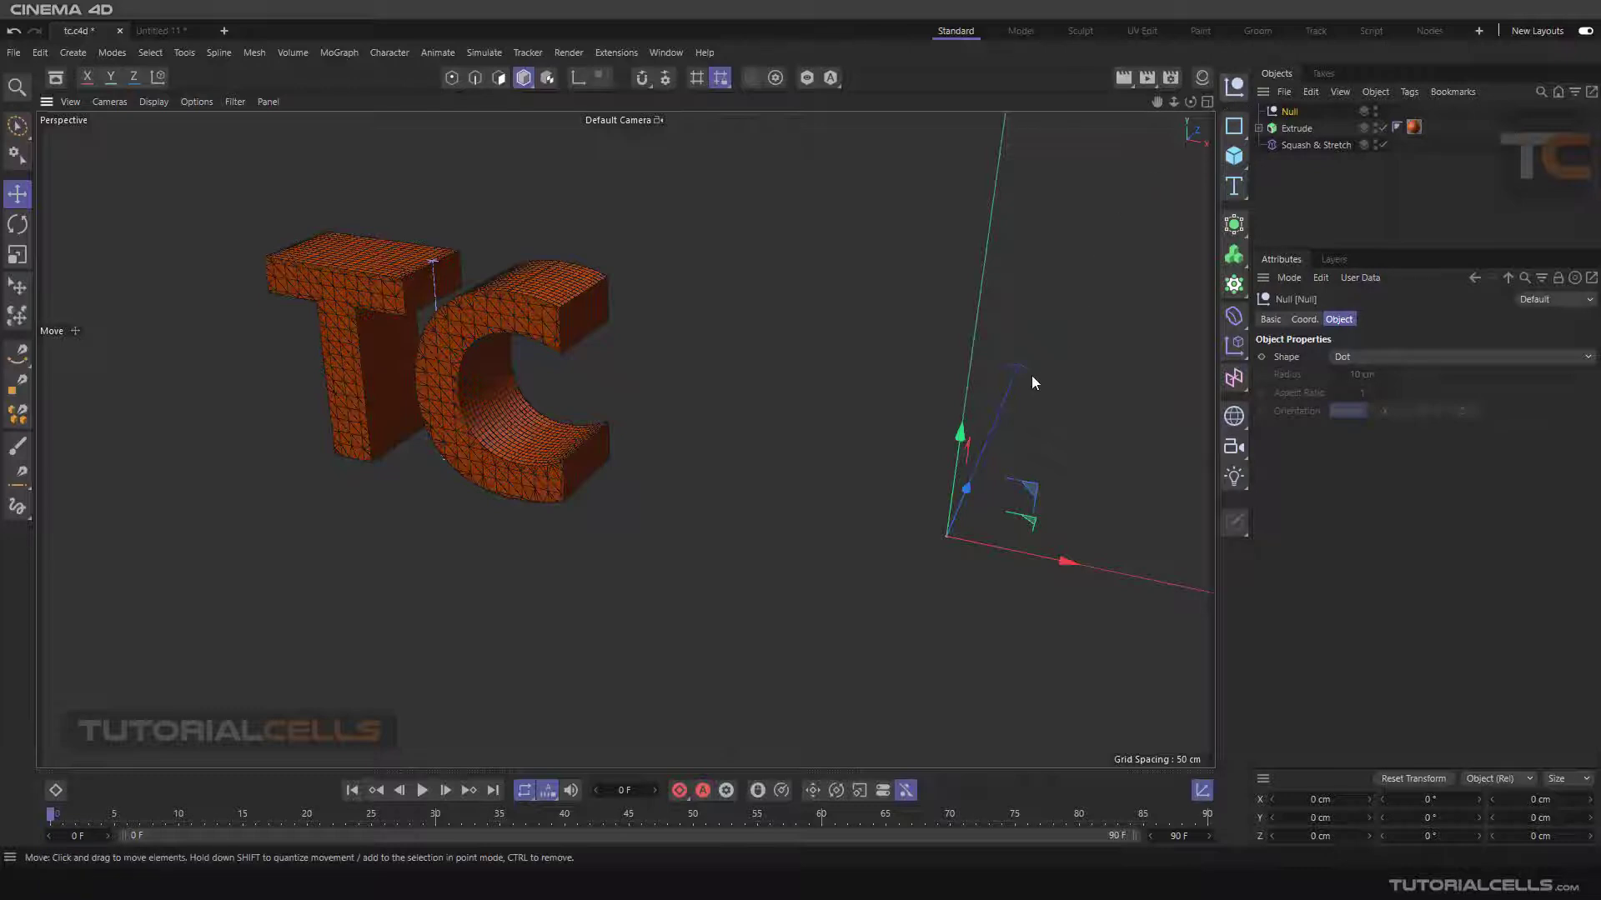
middle_drag(1032, 376, 1075, 269)
drag(1299, 172, 1290, 114)
click(1289, 112)
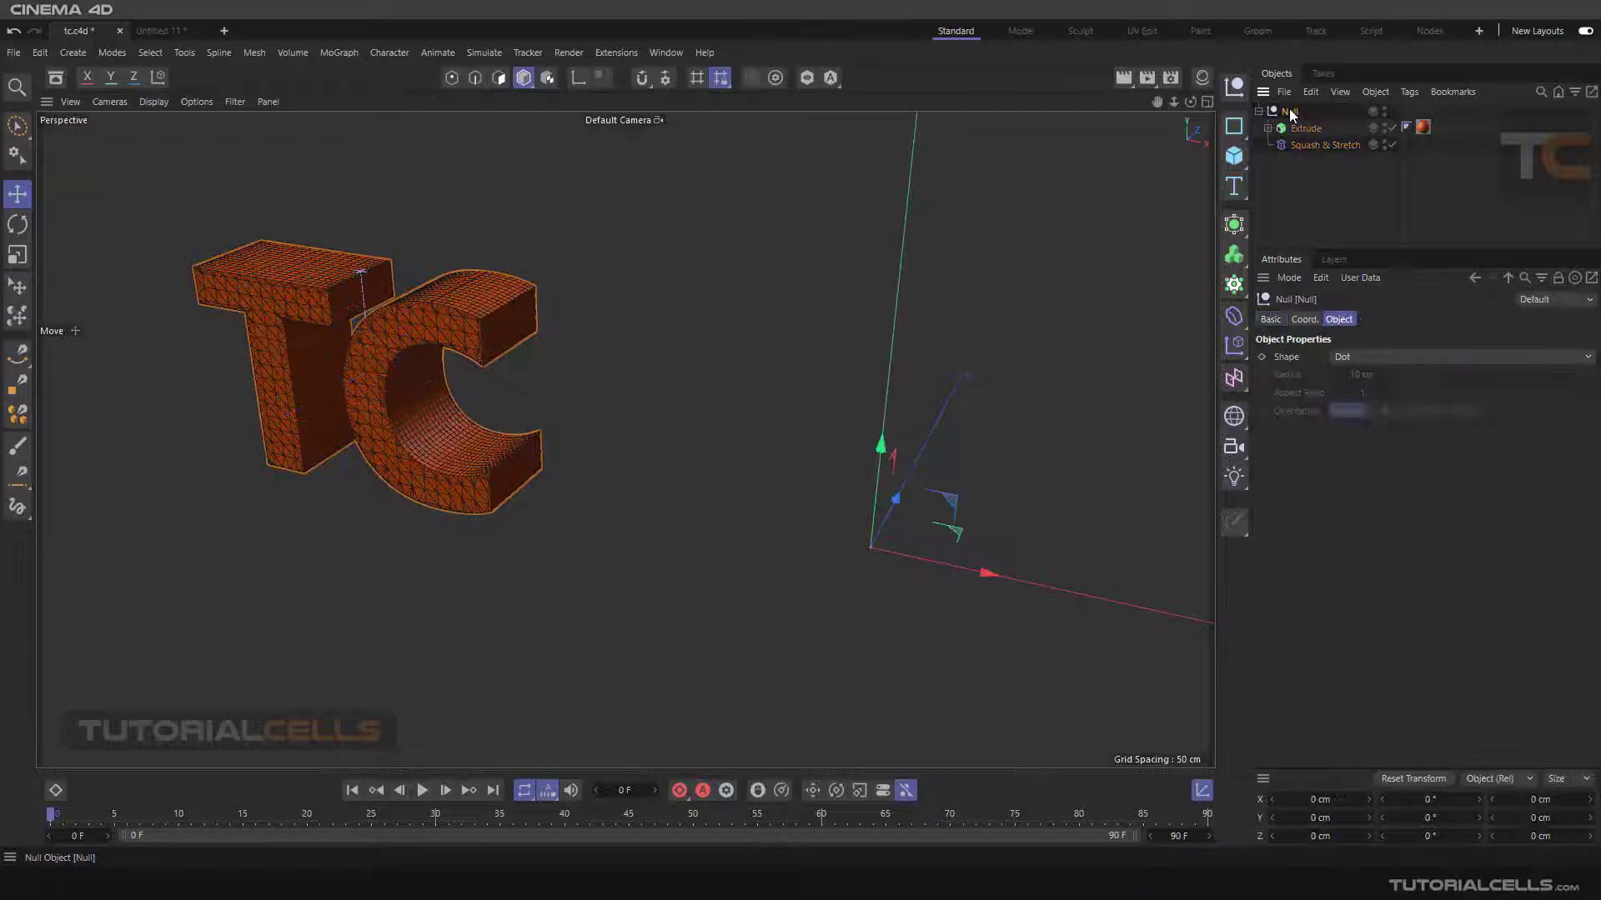
click(1298, 147)
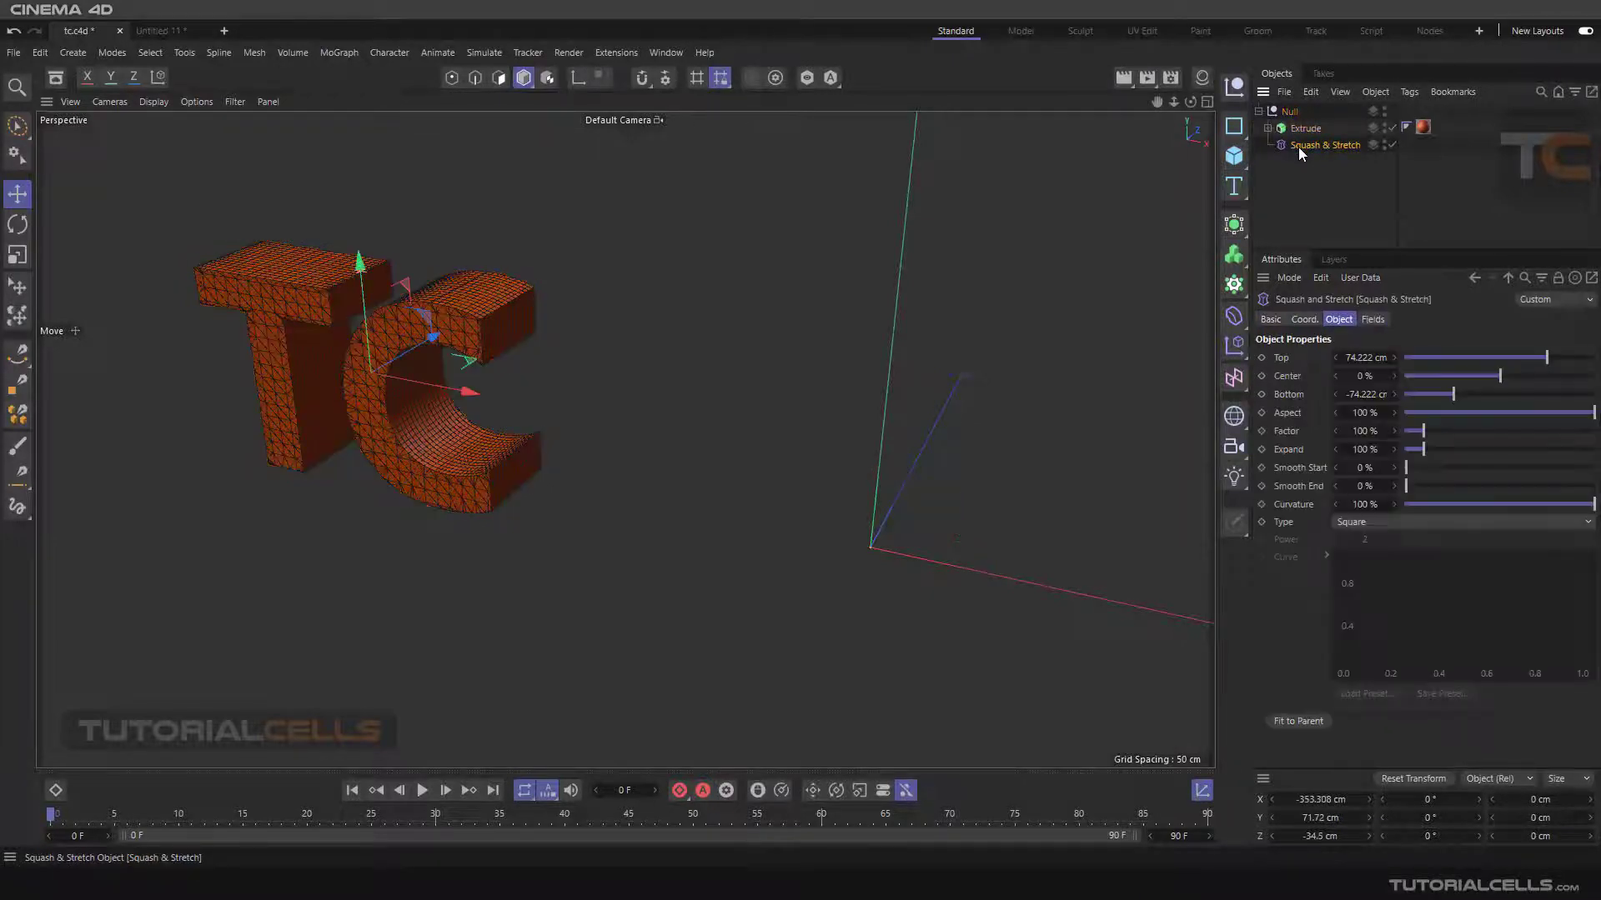
click(1294, 131)
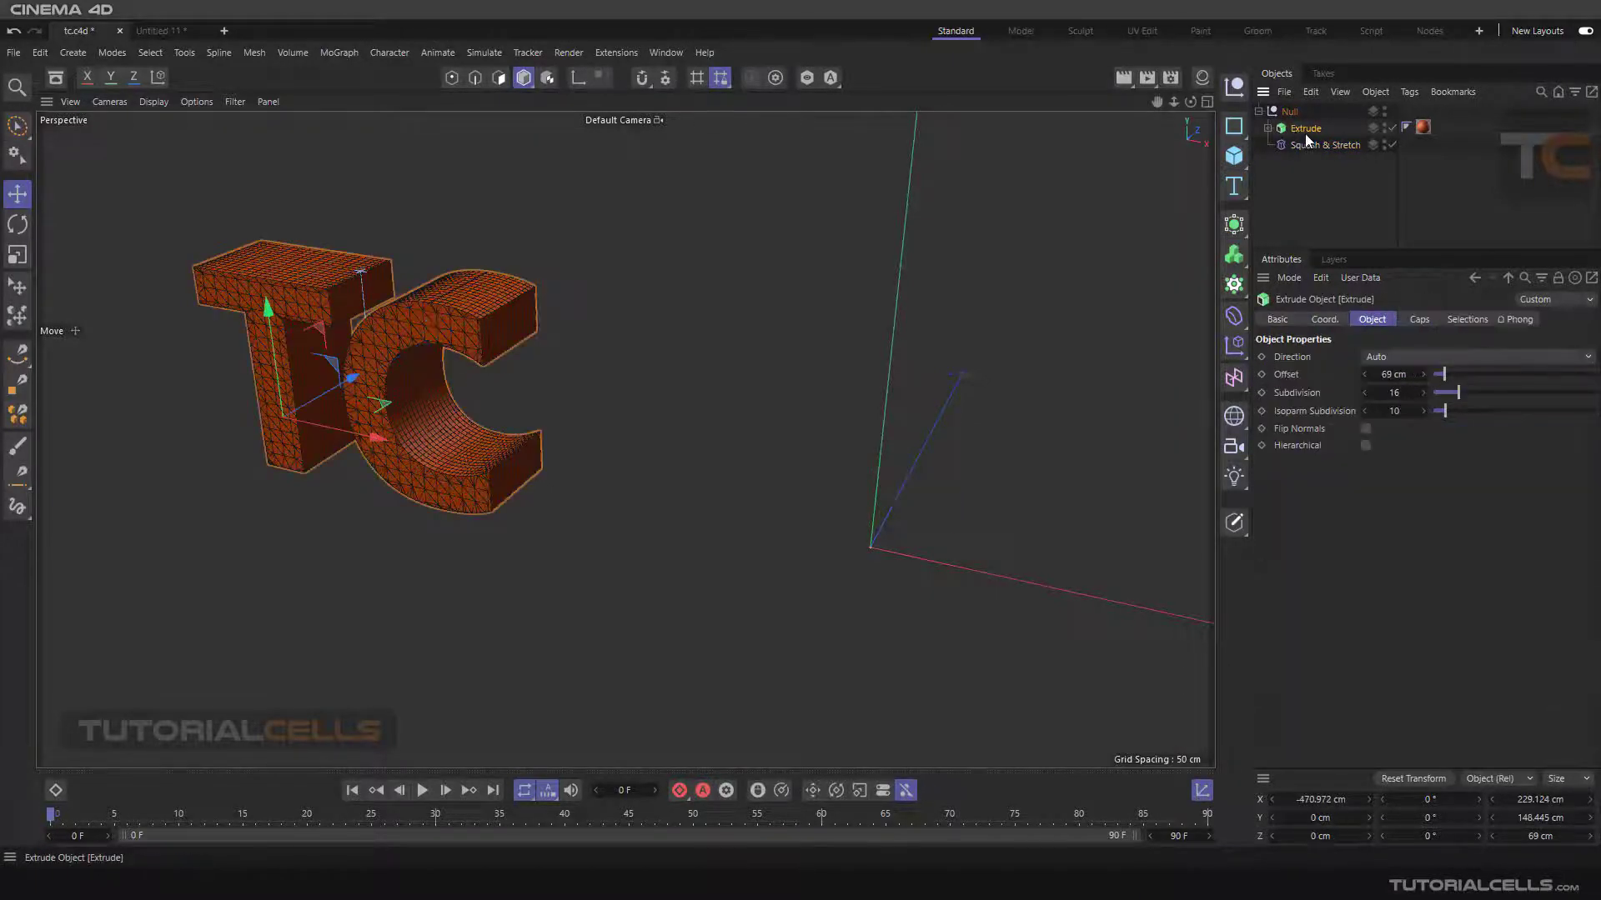
click(1299, 147)
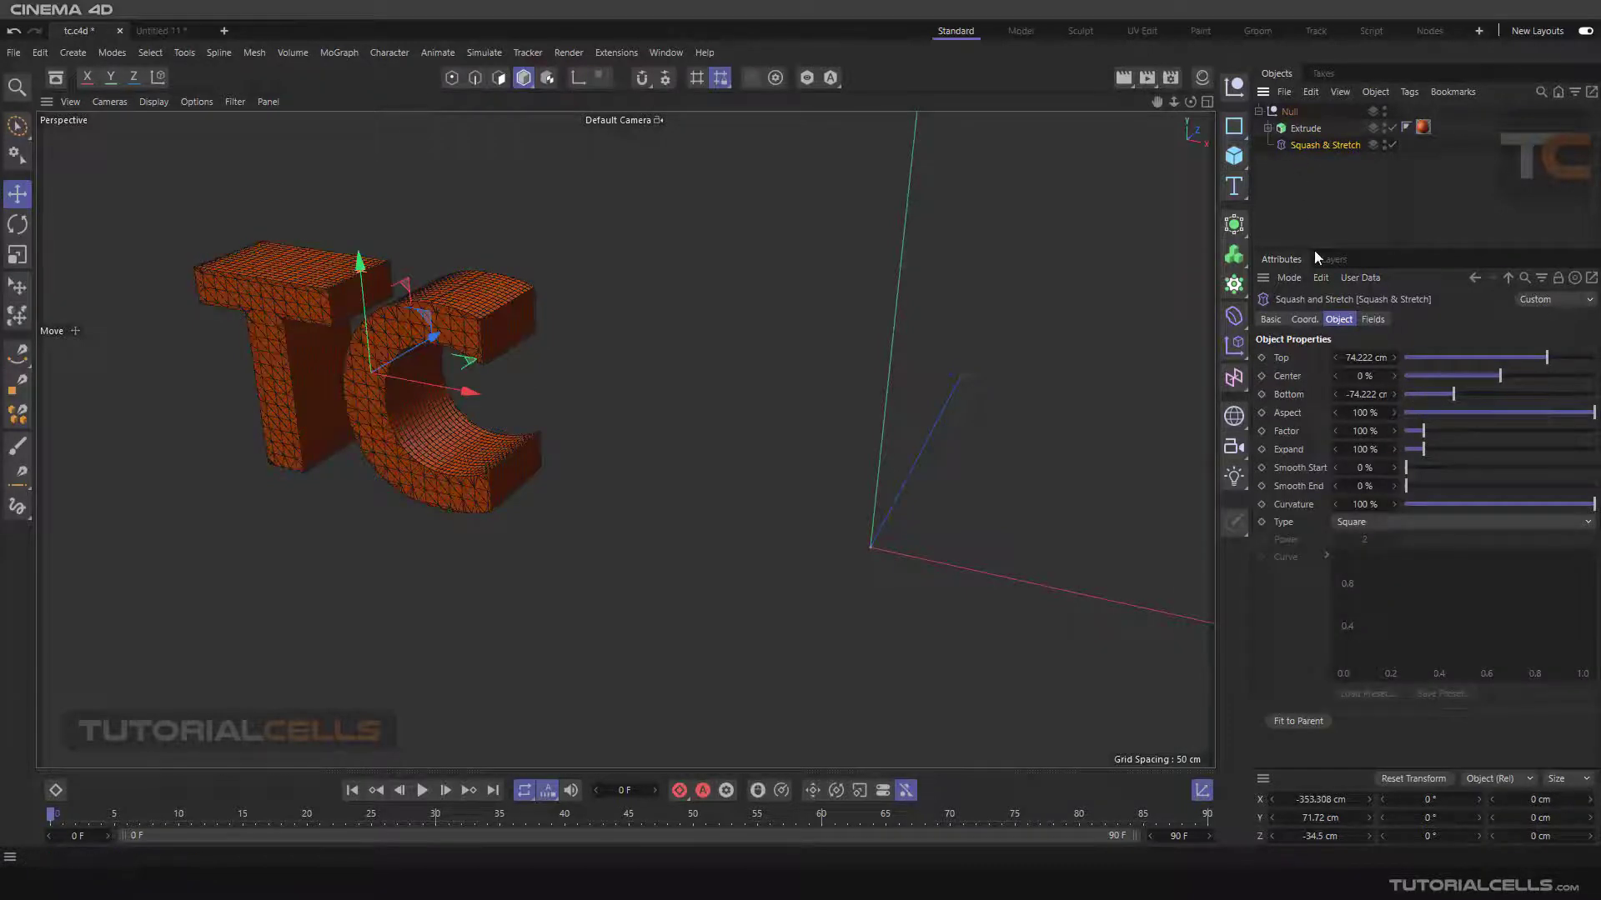
- Drag the Squash & Stretch Factor through trial values, from 98% down to 63%
mouse_move(1423, 432)
mouse_down()
mouse_move(1439, 429)
mouse_move(1412, 415)
mouse_move(1444, 419)
mouse_move(1423, 430)
mouse_up()
alt+drag(875, 372, 980, 380)
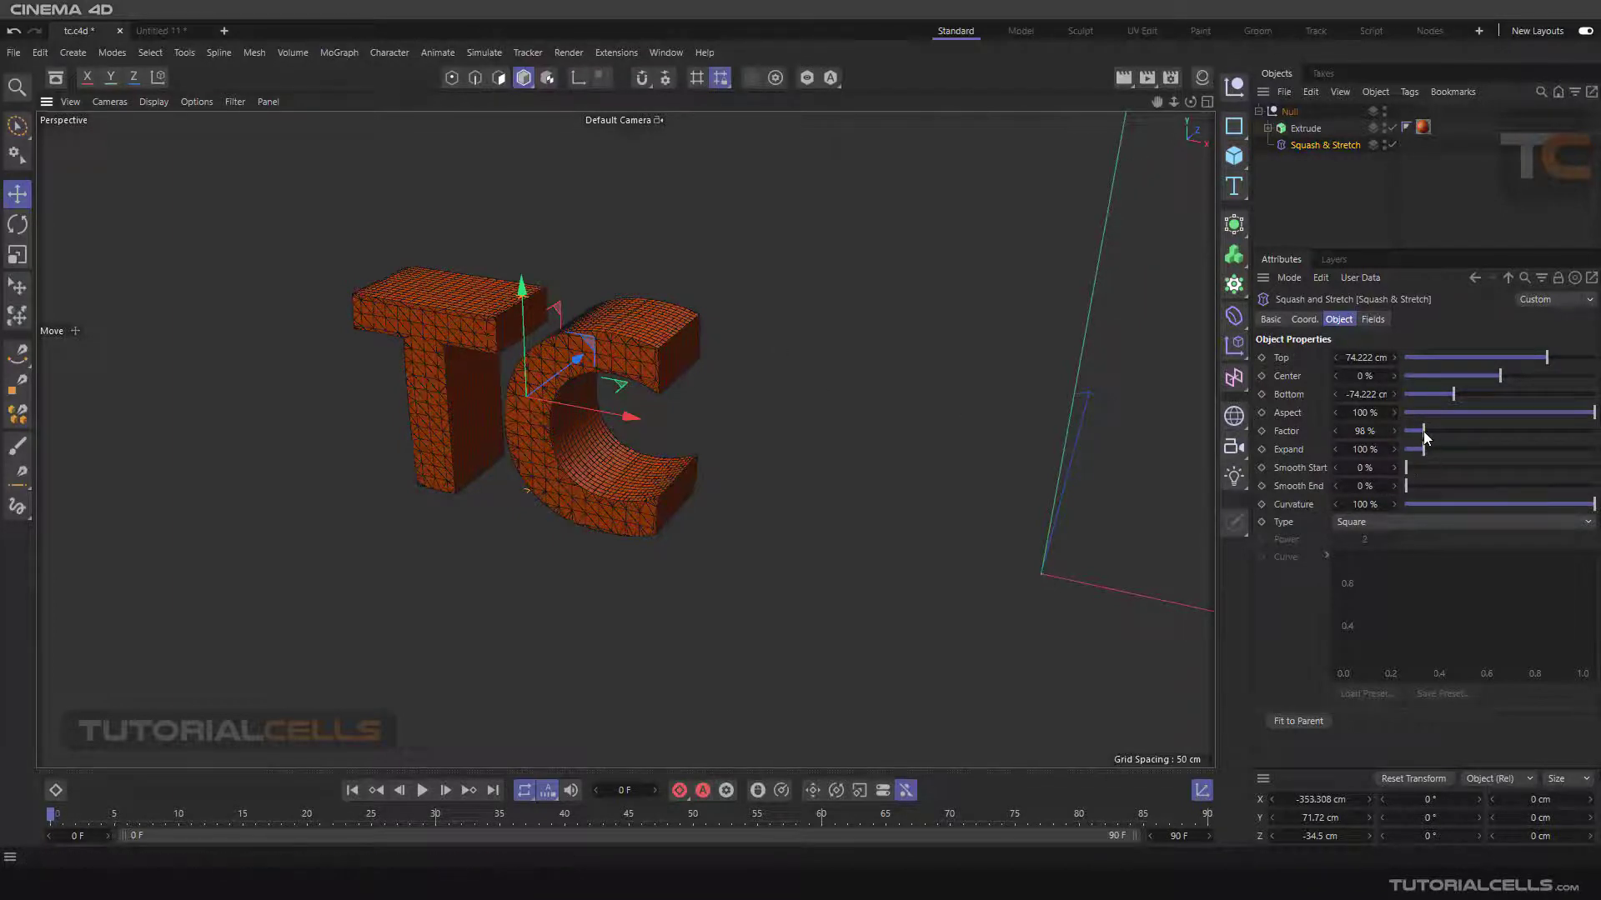
mouse_move(1424, 437)
mouse_down()
mouse_move(1441, 435)
mouse_move(1421, 439)
mouse_up()
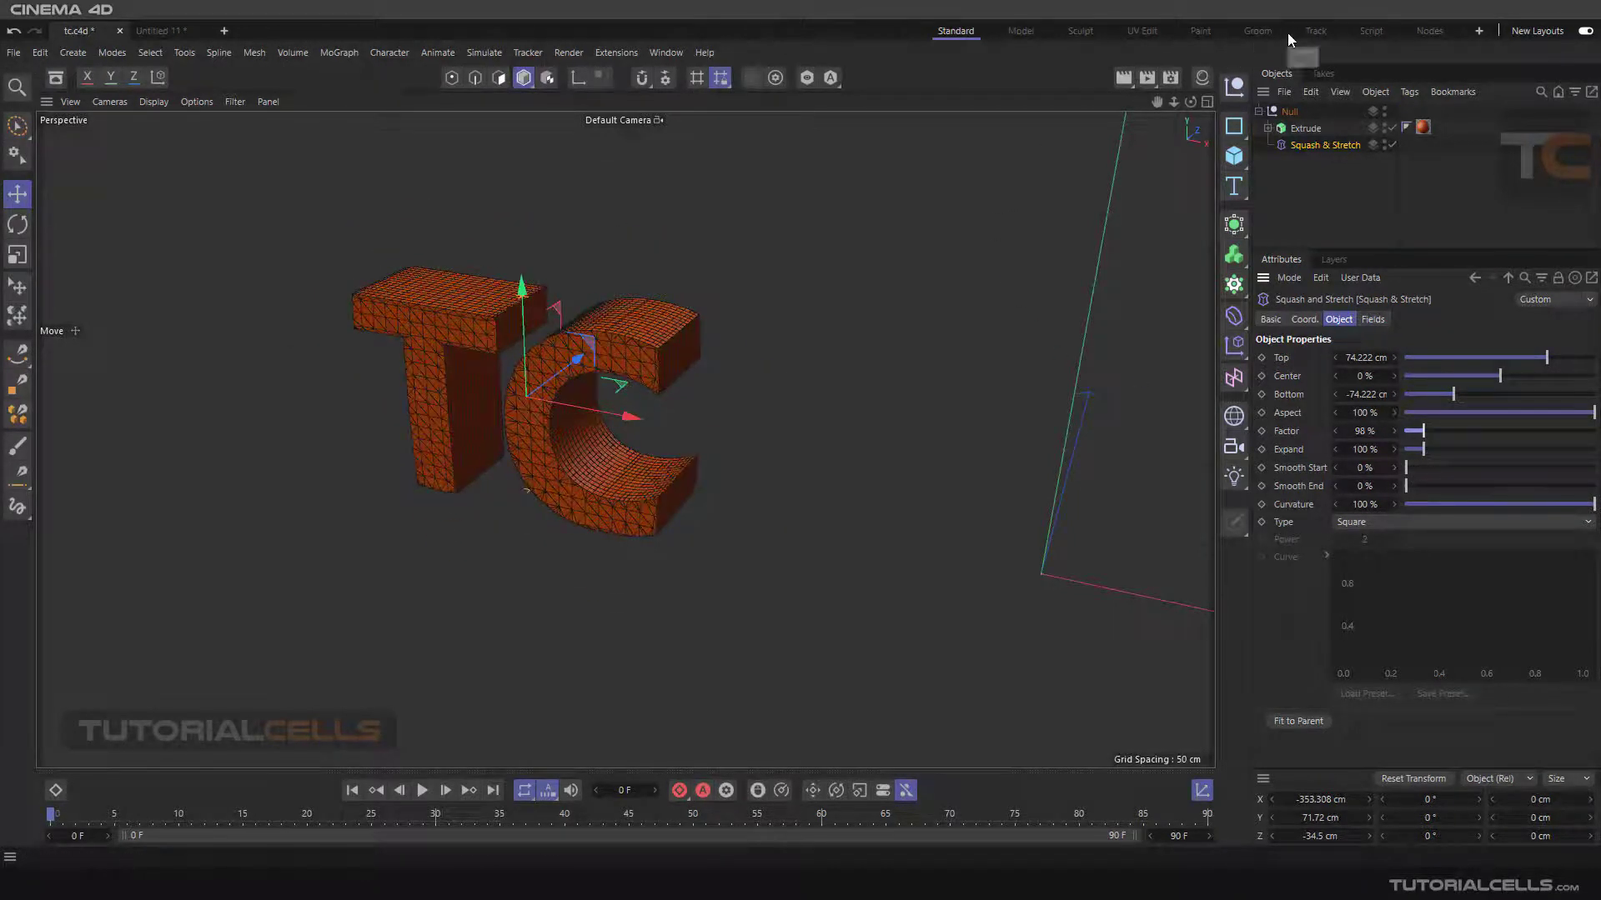